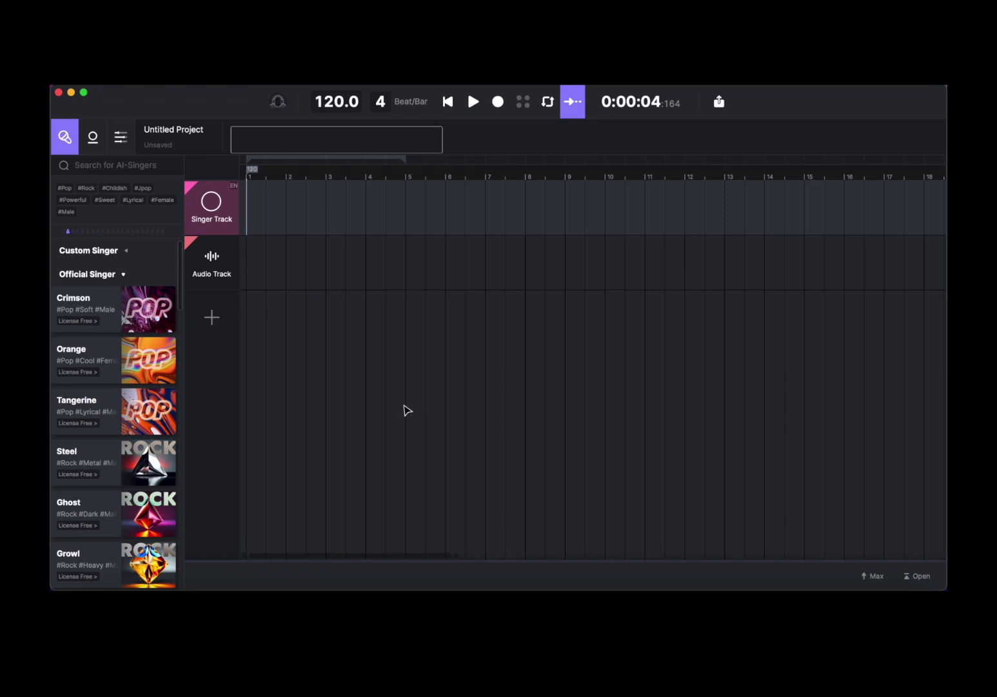
# - View the application's company, website and contact information, and close that window
pyautogui.click(125, 84)
pyautogui.click(125, 93)
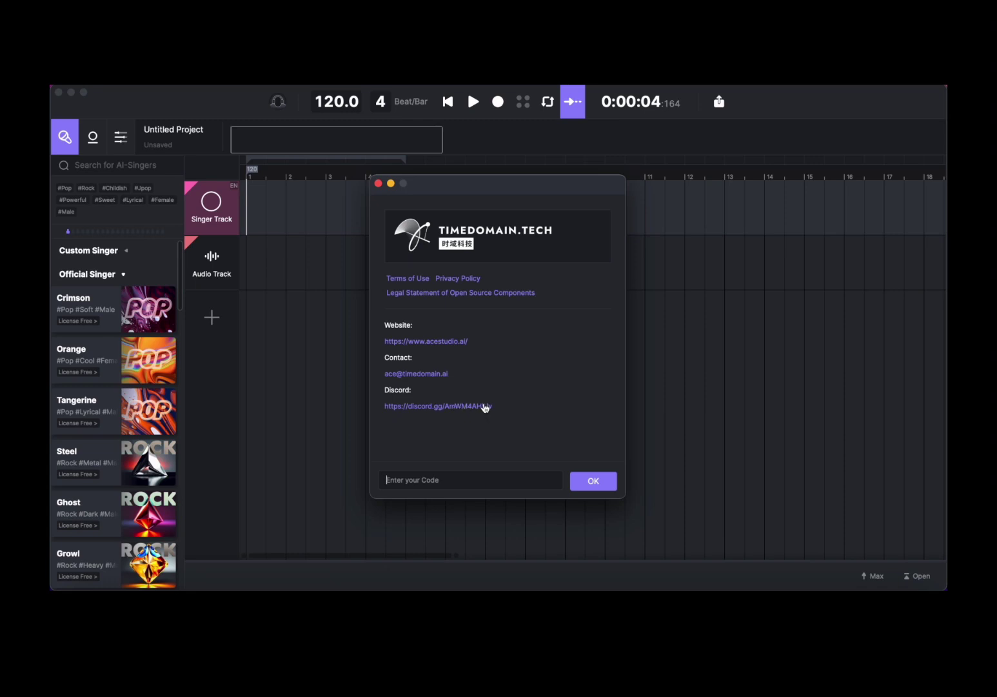
pyautogui.click(378, 183)
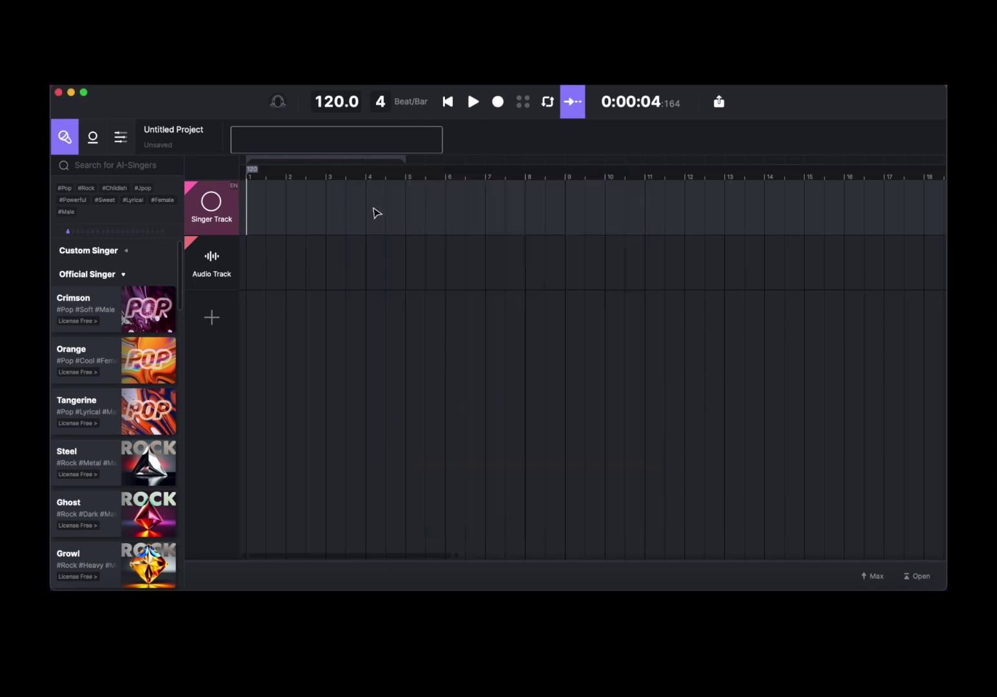
# - Review the general, audio and update preferences, and close them without making changes
pyautogui.click(97, 79)
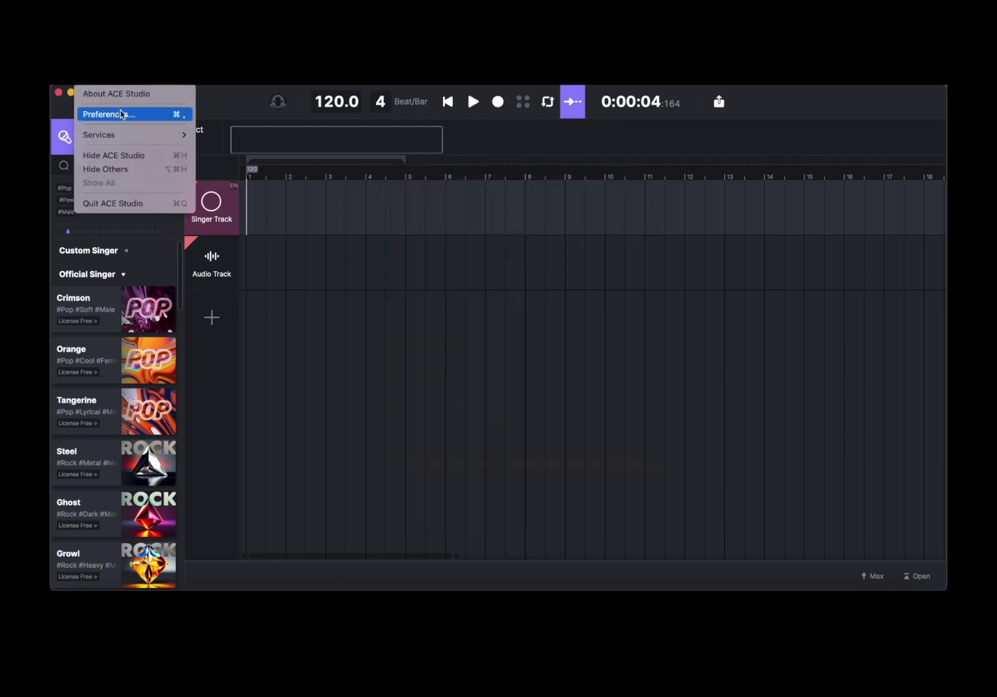
pyautogui.click(116, 111)
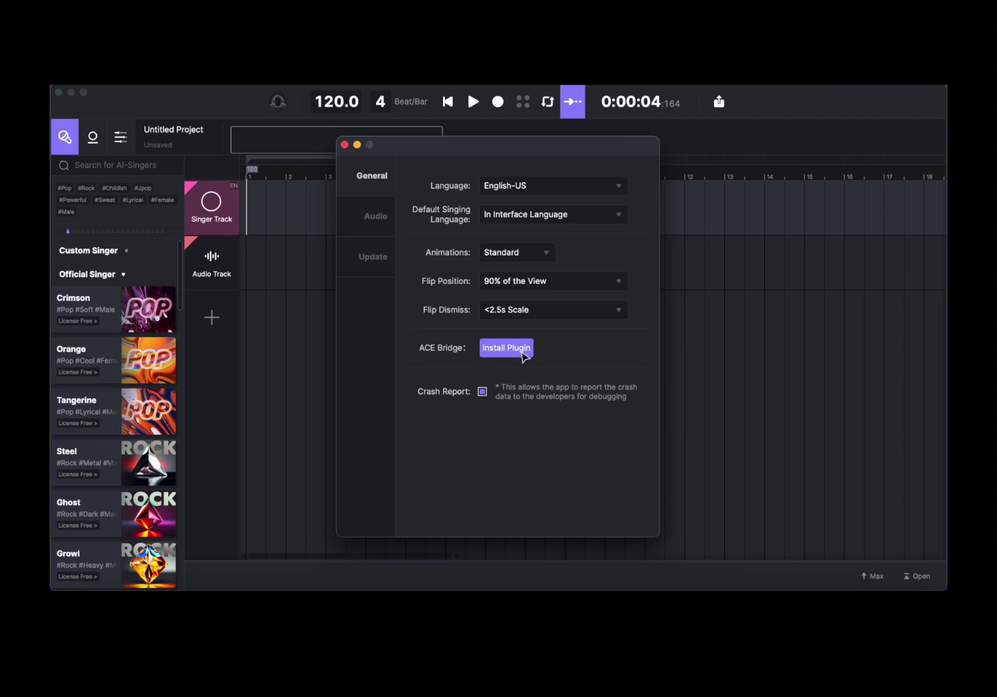
pyautogui.click(373, 220)
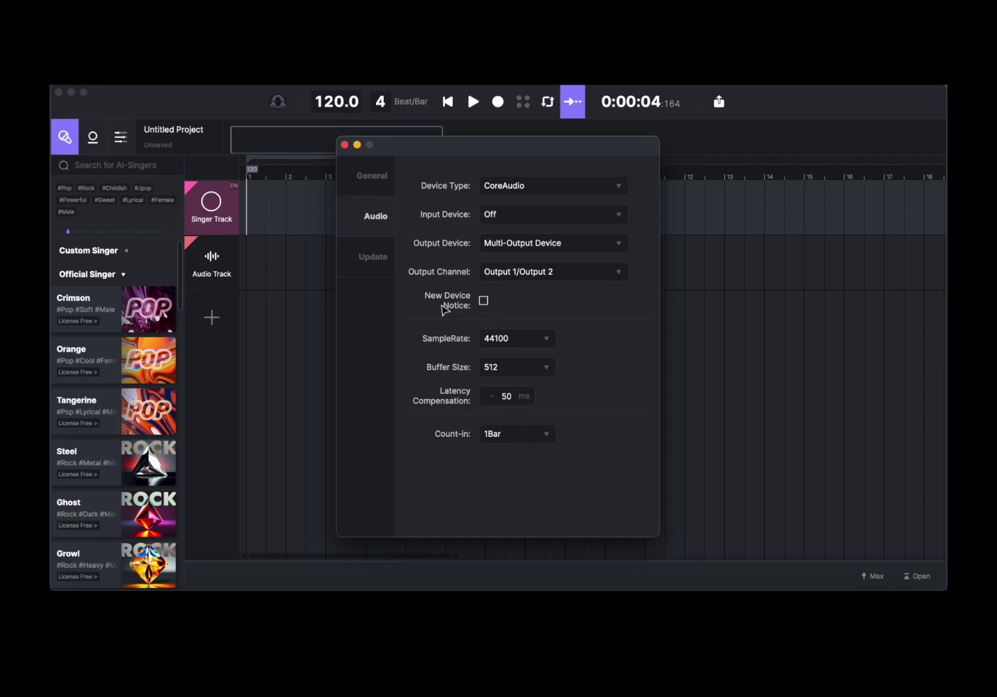
pyautogui.click(371, 268)
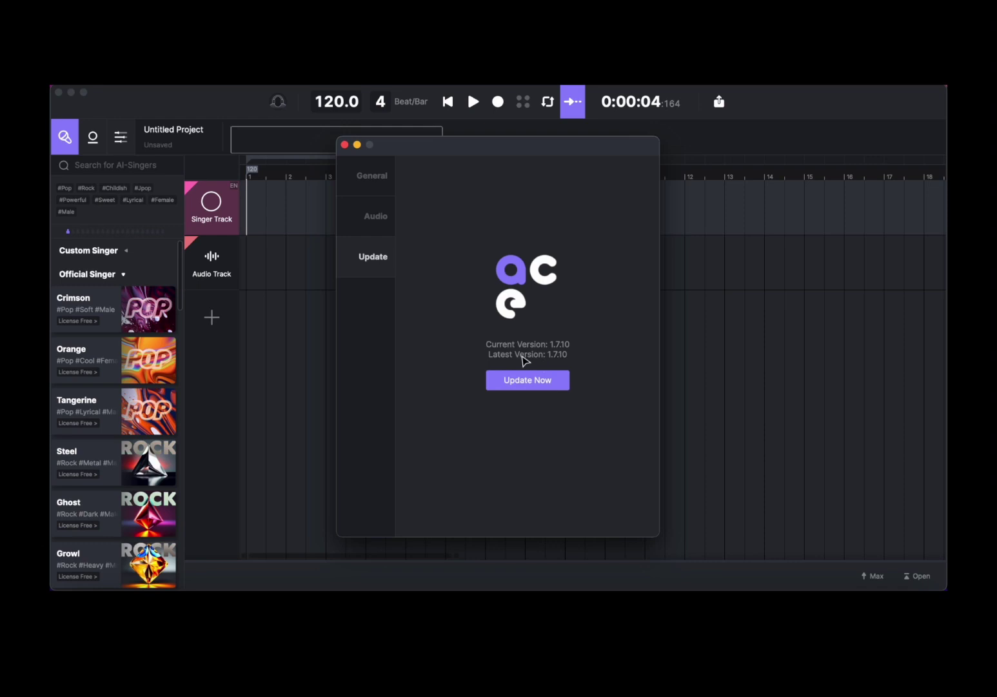
pyautogui.click(344, 145)
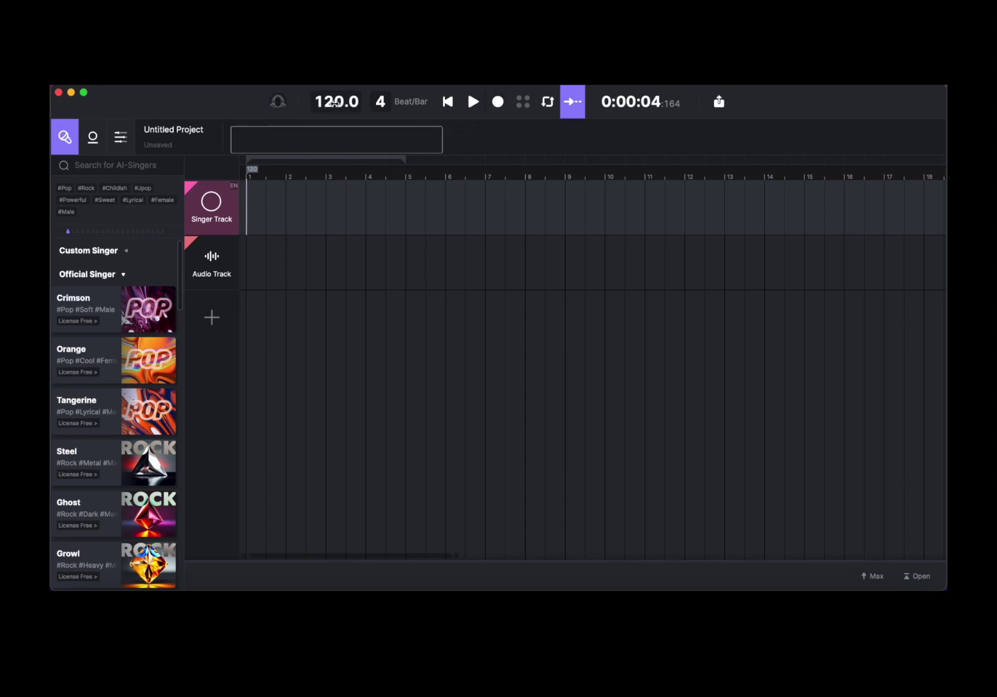
# - Try out the transport controls, turning loop playback on and back off
pyautogui.moveTo(334, 104)
pyautogui.mouseDown()
pyautogui.moveTo(316, 104)
pyautogui.moveTo(334, 104)
pyautogui.mouseUp()
pyautogui.moveTo(380, 102)
pyautogui.mouseDown()
pyautogui.moveTo(392, 103)
pyautogui.moveTo(379, 102)
pyautogui.mouseUp()
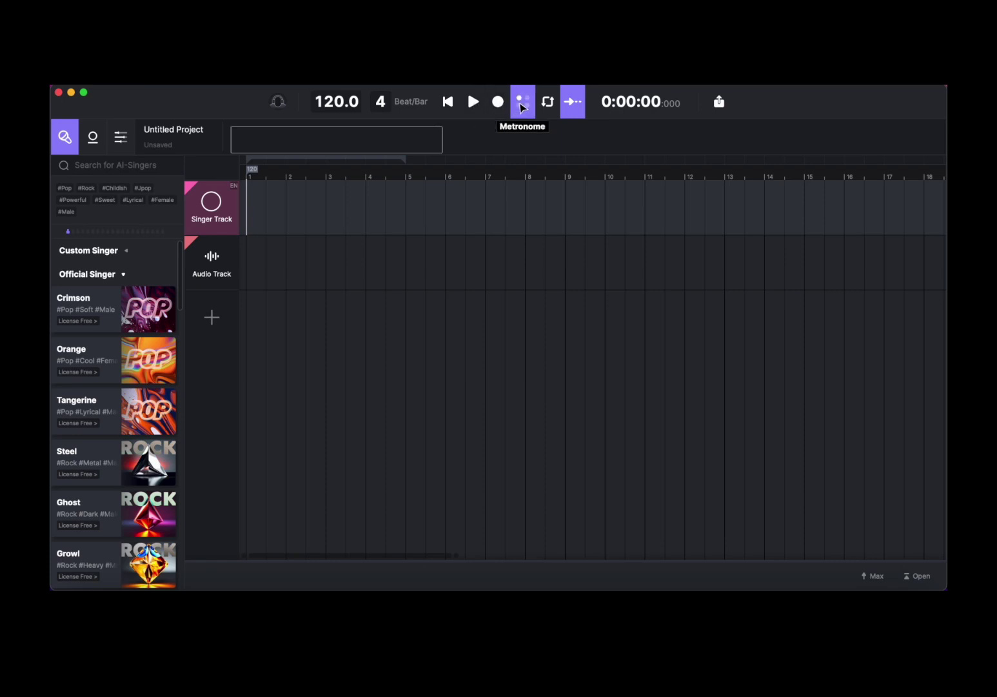
pyautogui.click(548, 104)
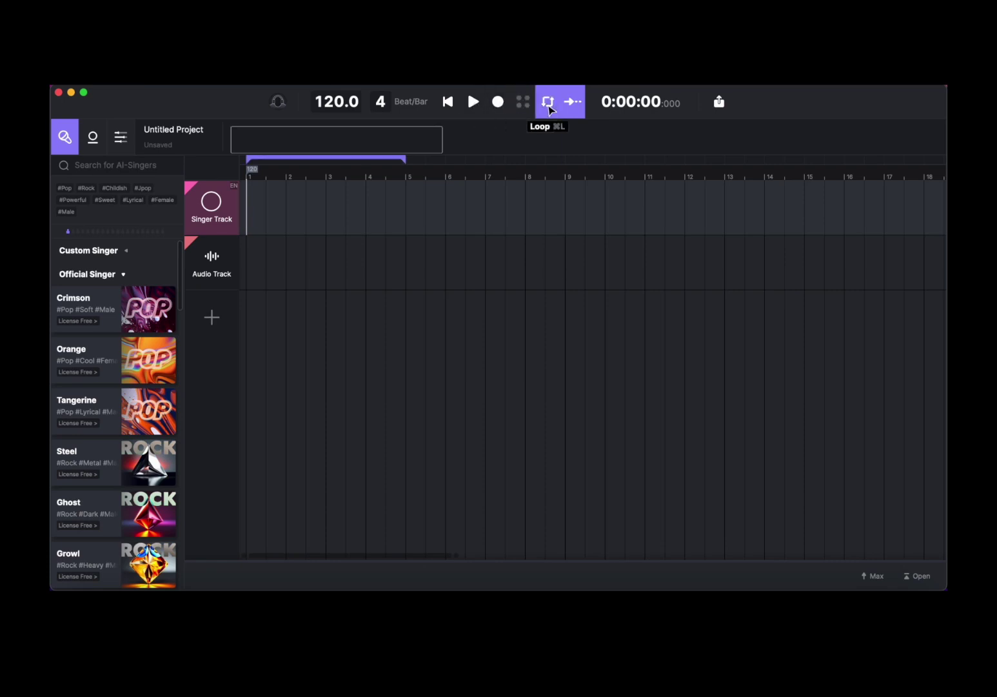
pyautogui.click(548, 103)
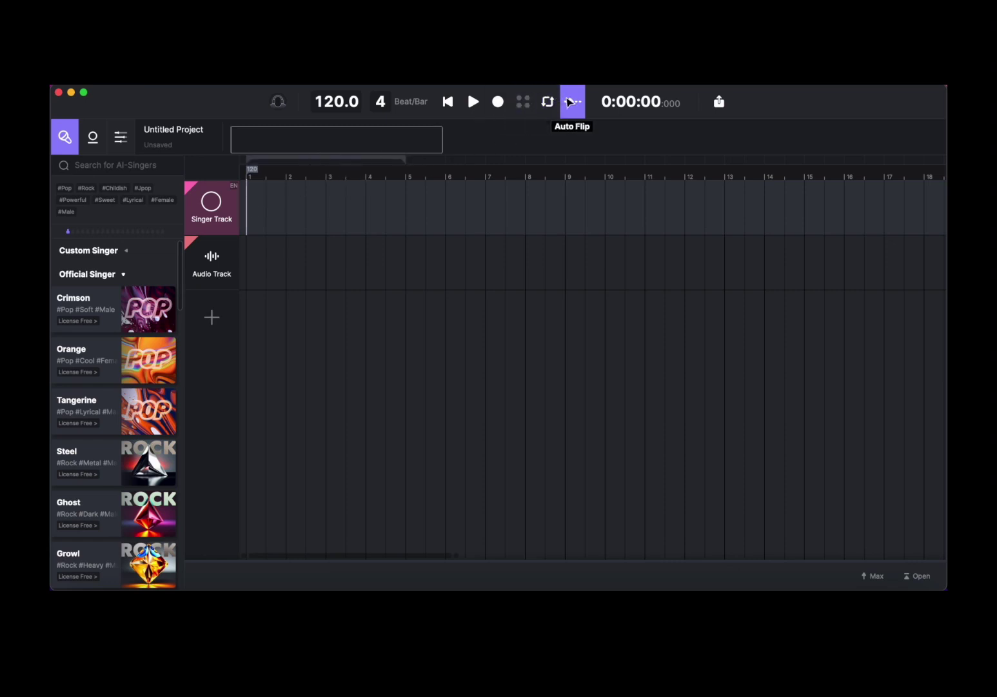
pyautogui.click(719, 102)
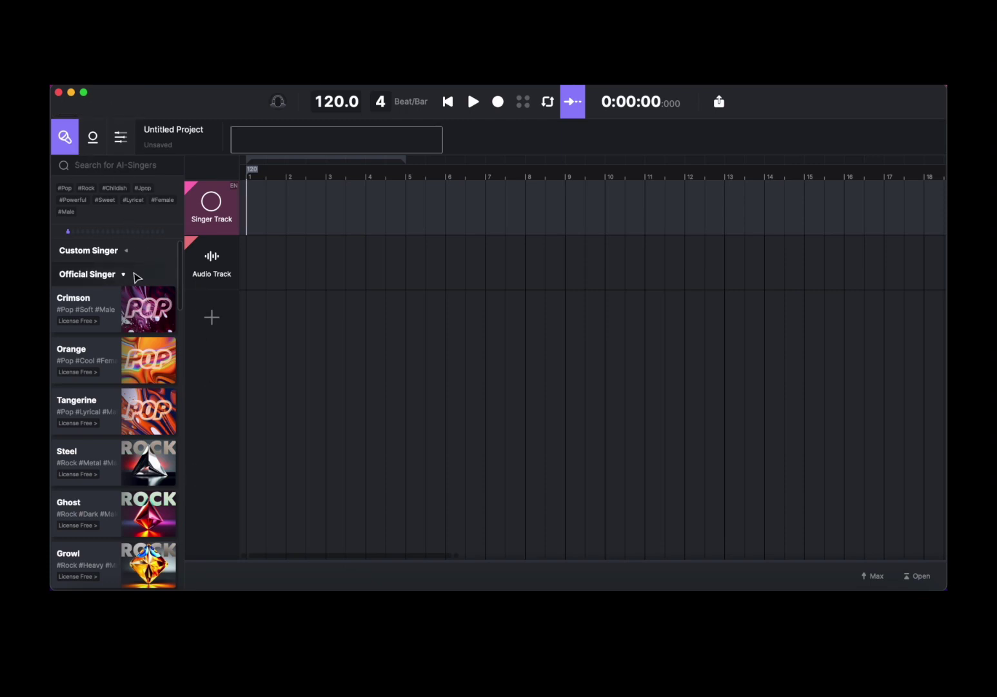
# - Search the AI singers for "st", clear the search, and assign the official singer Crimson to the Singer Track
pyautogui.write('st')
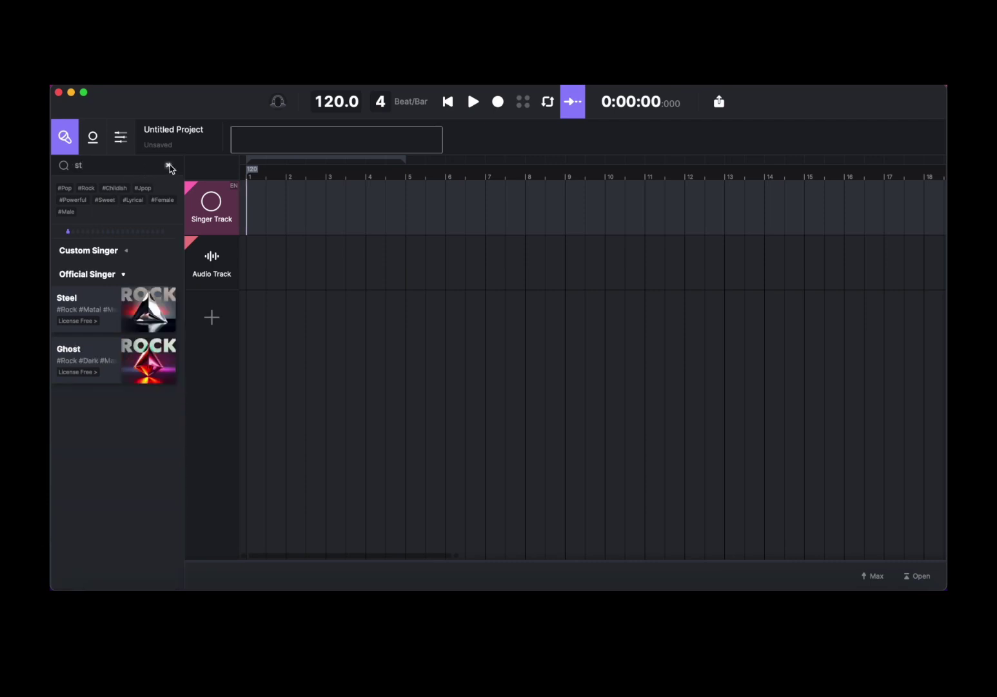
pyautogui.click(169, 165)
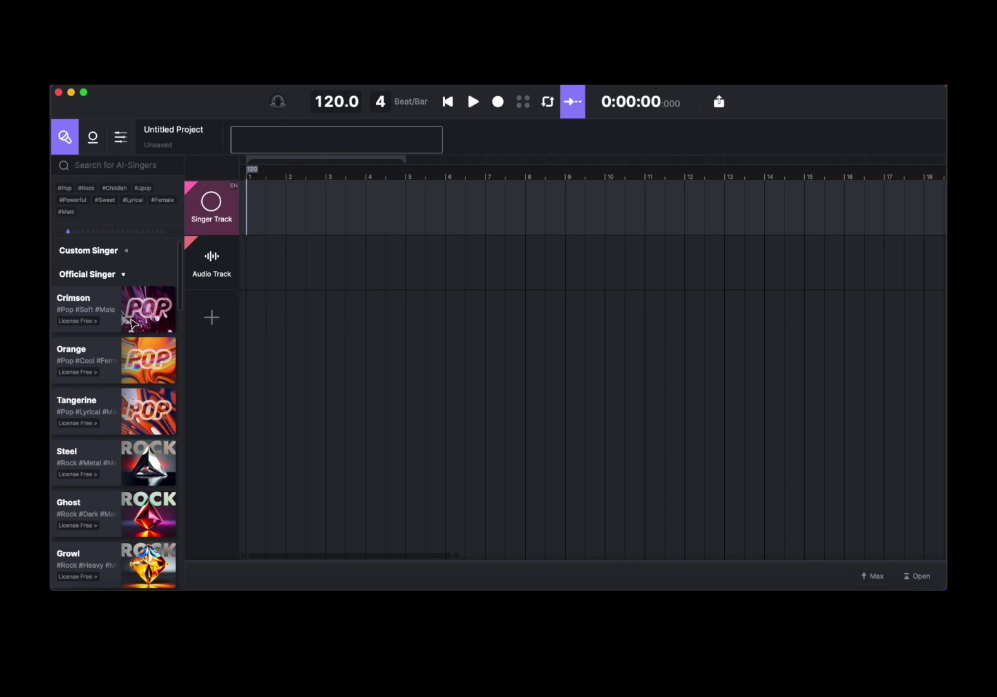
pyautogui.moveTo(146, 322); pyautogui.dragTo(207, 216)
pyautogui.click(65, 137)
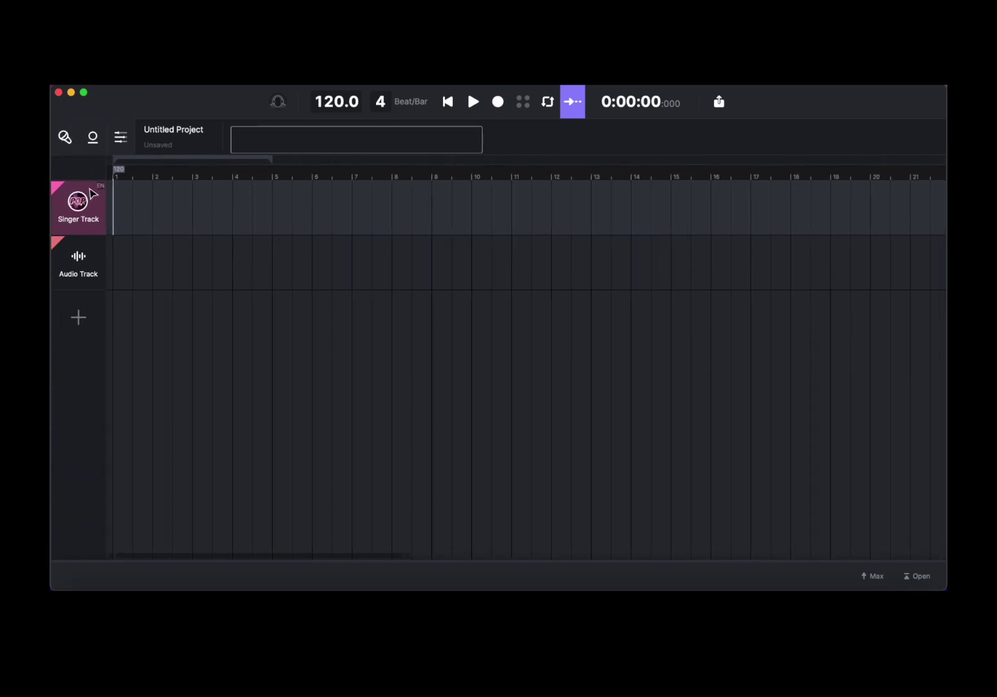
# - Blend the Xiao Mo voice seed into the Singer Track: Crimson timbre and style 64, Xiao Mo timbre 65 and style 50
pyautogui.click(94, 138)
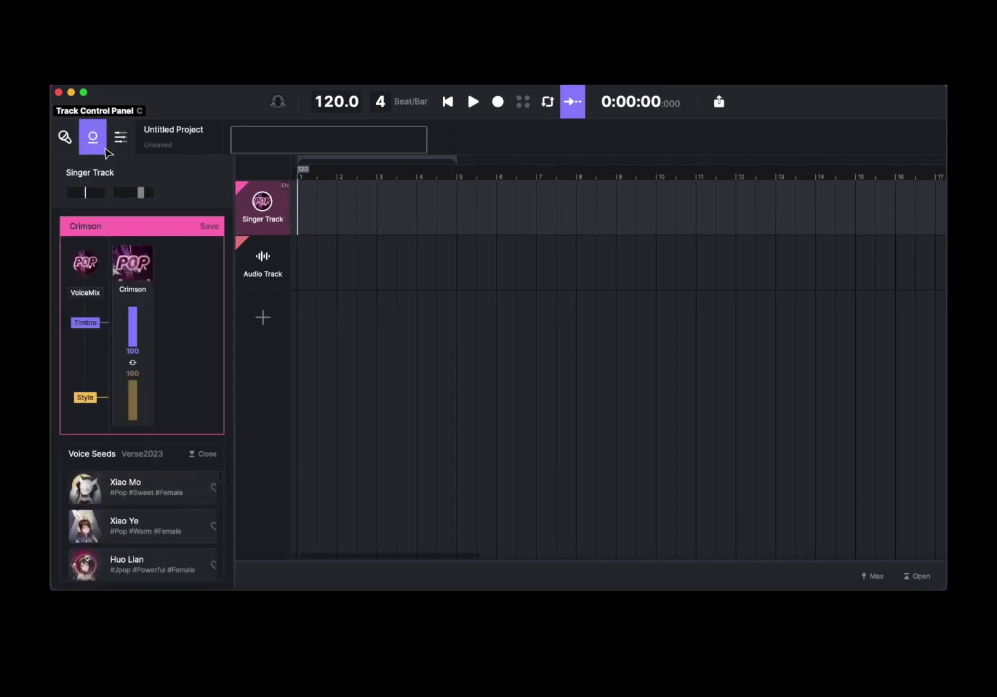
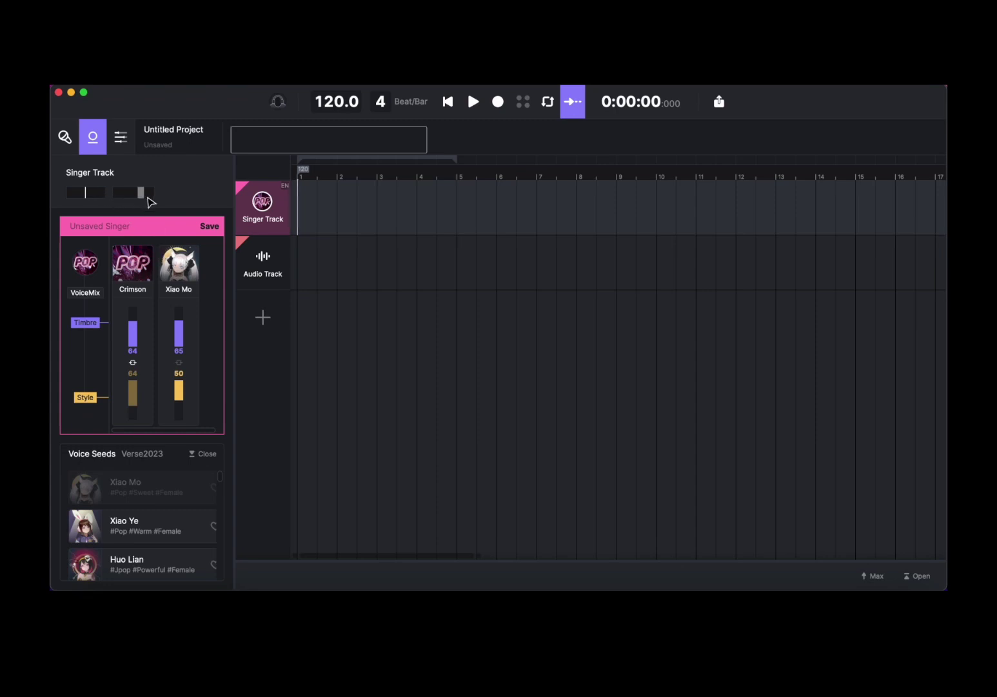
pyautogui.click(94, 139)
# - Look over the solo, pan and volume controls for the tracks and master, and hide them again
pyautogui.click(119, 138)
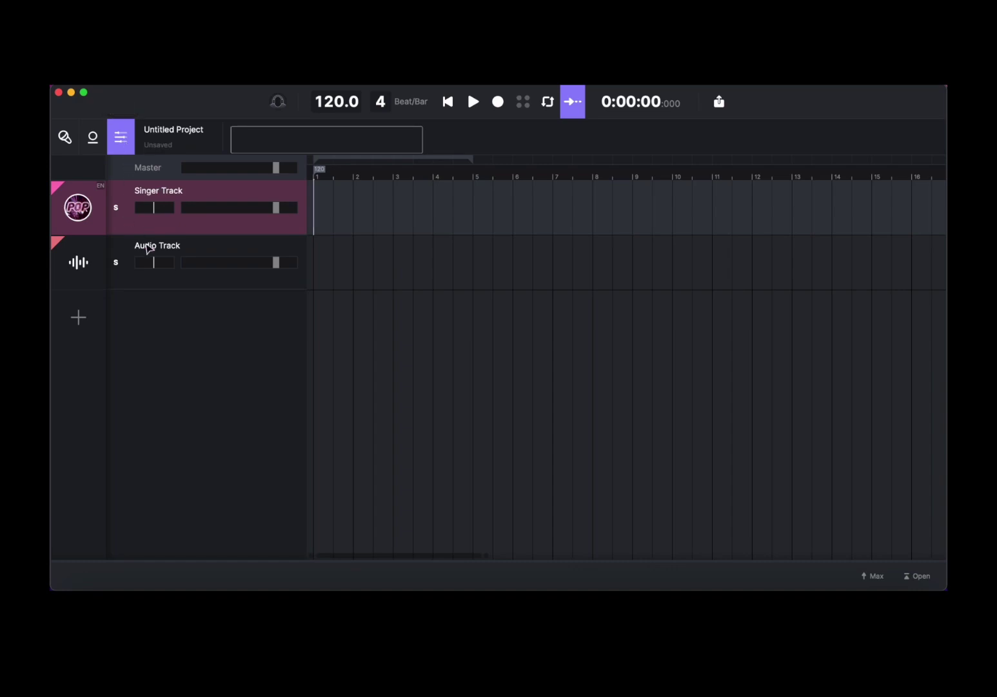
pyautogui.click(123, 135)
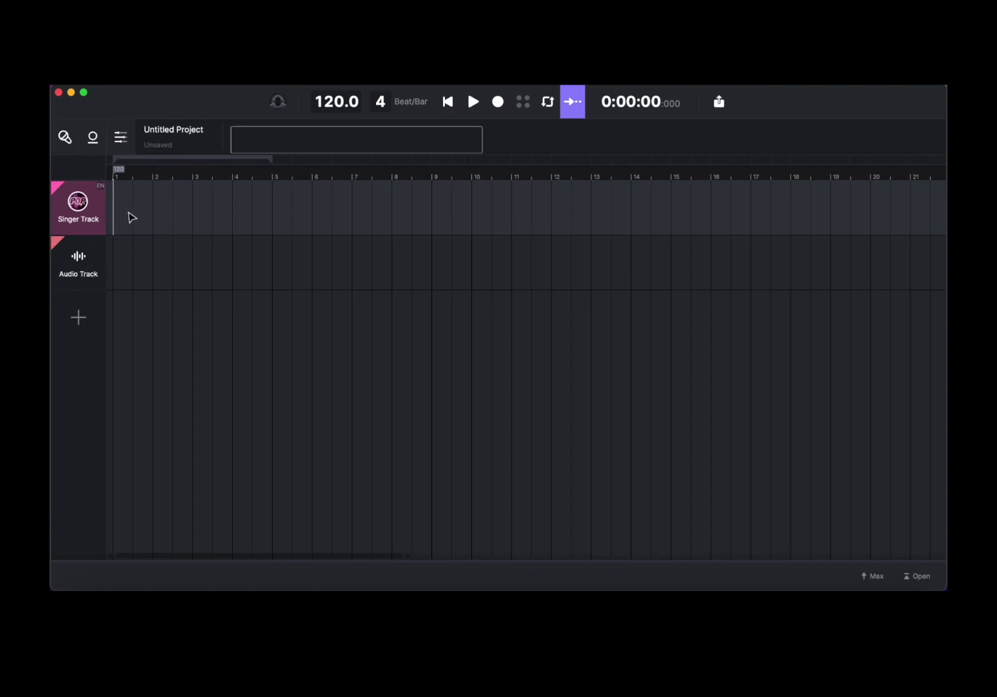
pyautogui.click(174, 133)
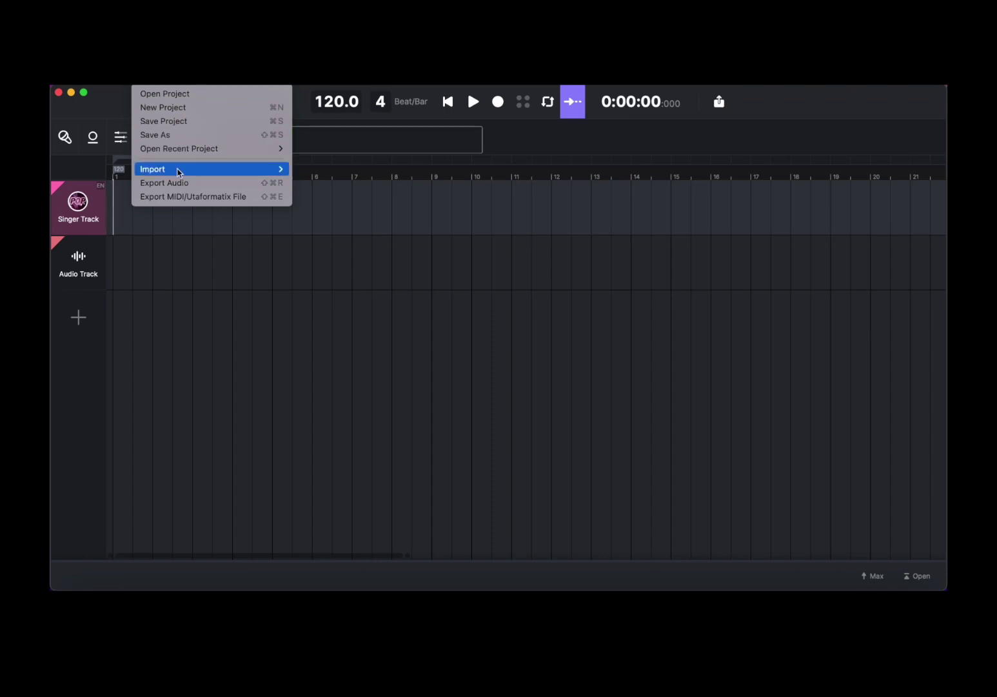
pyautogui.moveTo(179, 172)
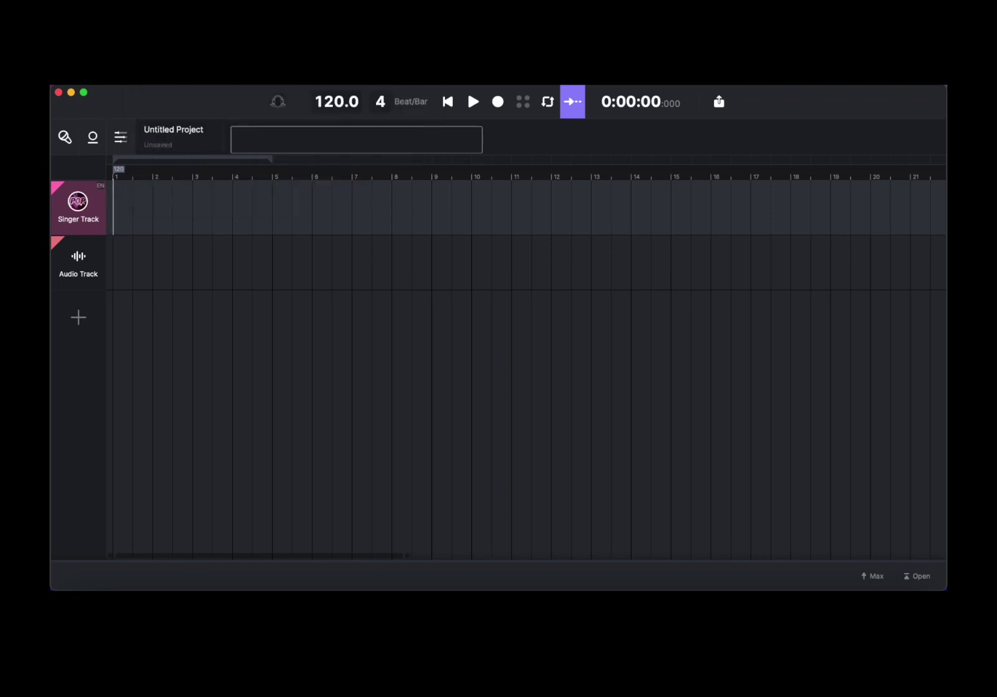
pyautogui.click(172, 81)
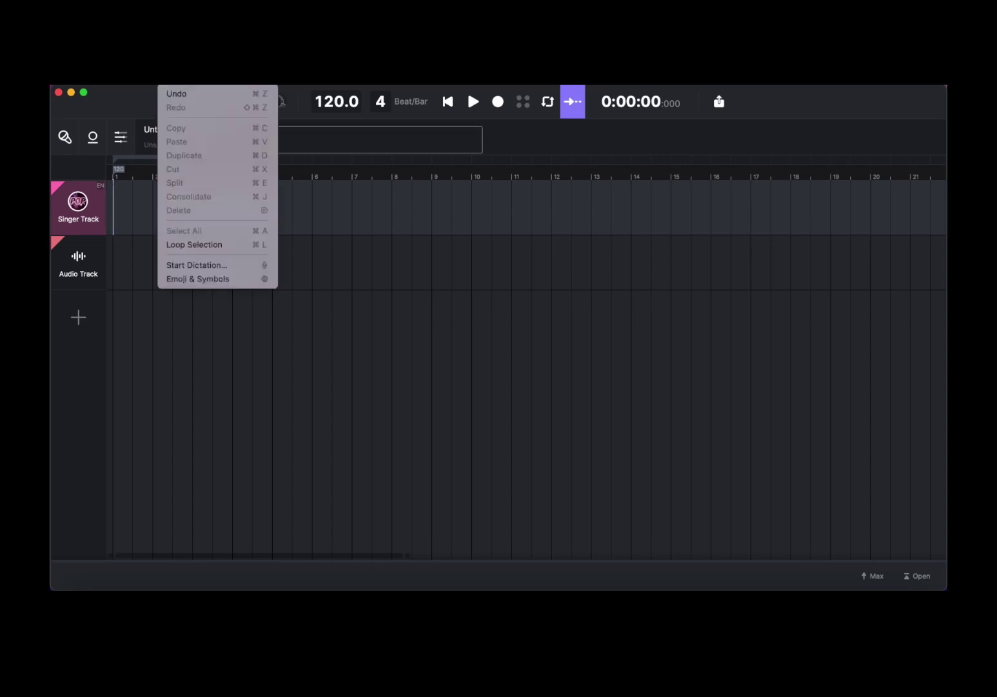
pyautogui.moveTo(197, 81)
pyautogui.click(188, 301)
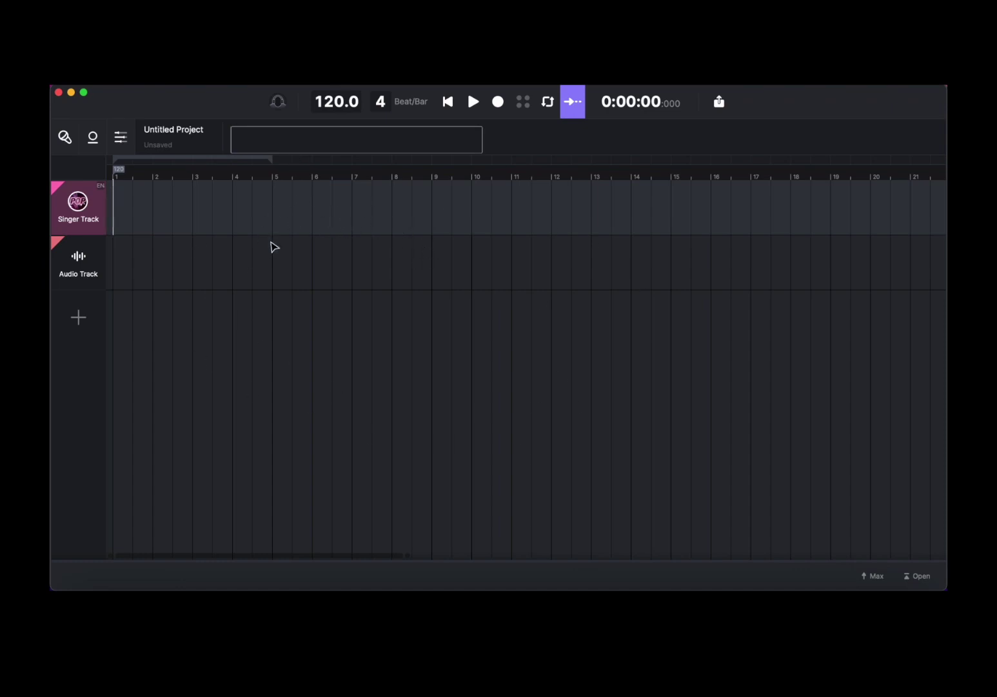
# - Import TestAudio.wav into the Audio Track at the 1.5-second position
pyautogui.click(97, 258)
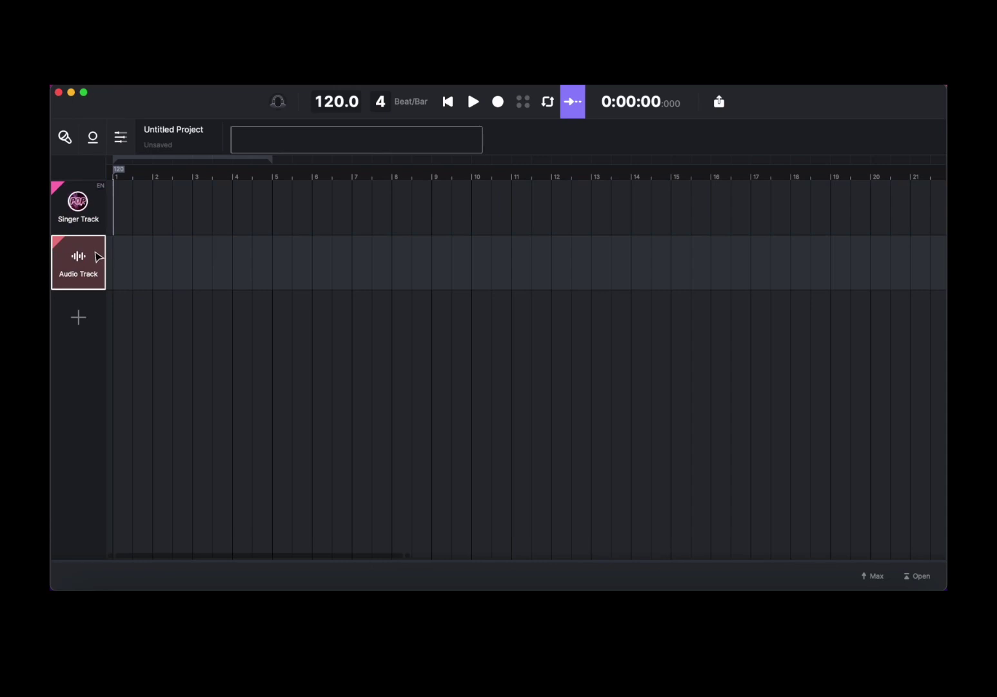
pyautogui.doubleClick(143, 262)
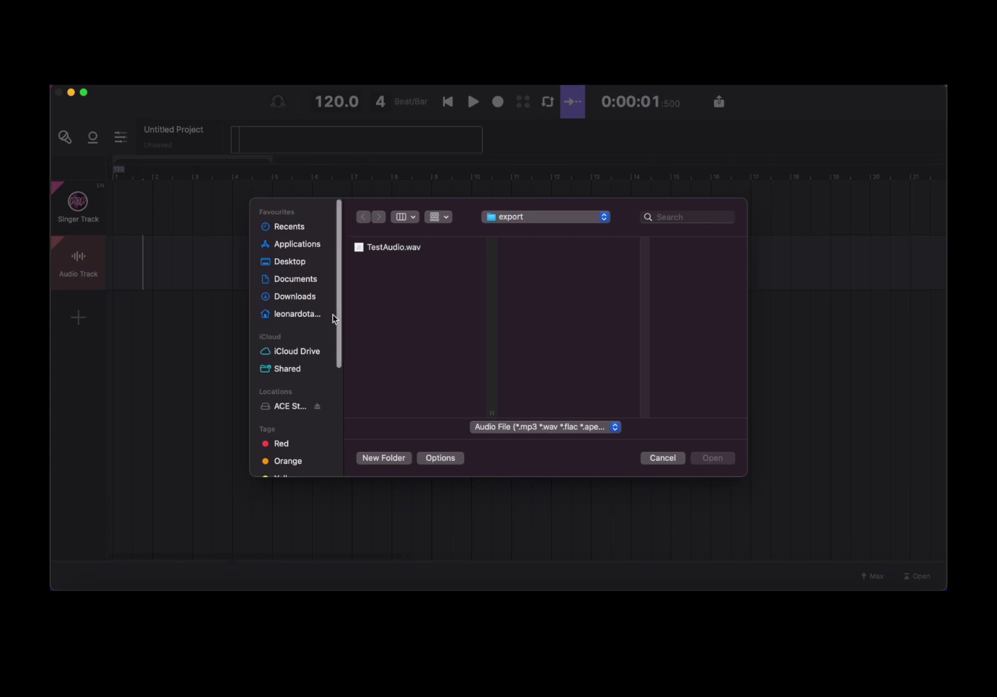
pyautogui.click(395, 248)
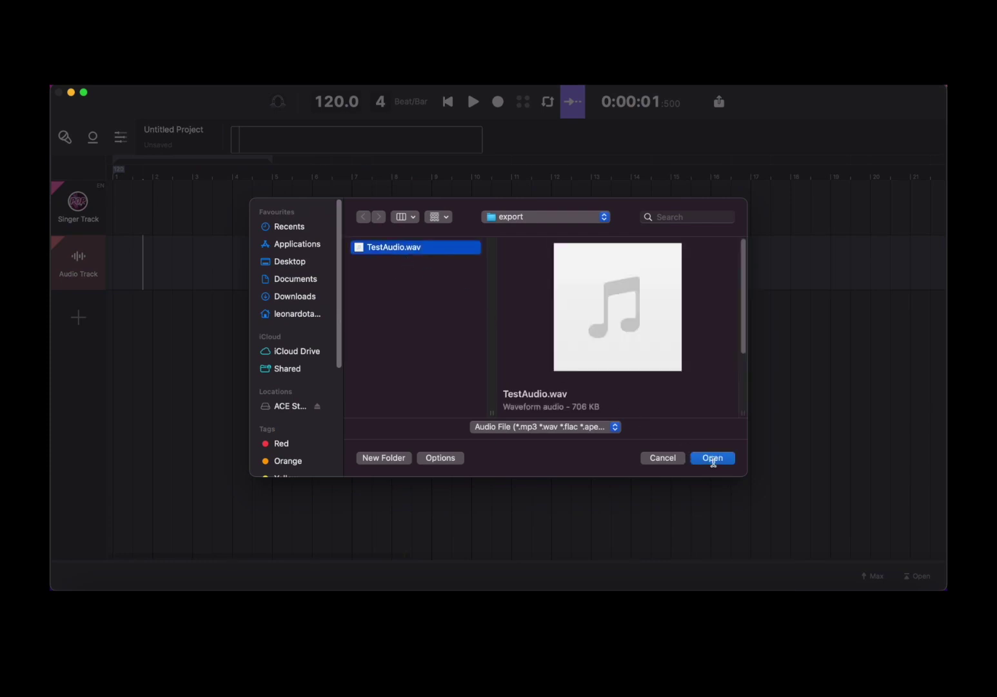
pyautogui.click(713, 458)
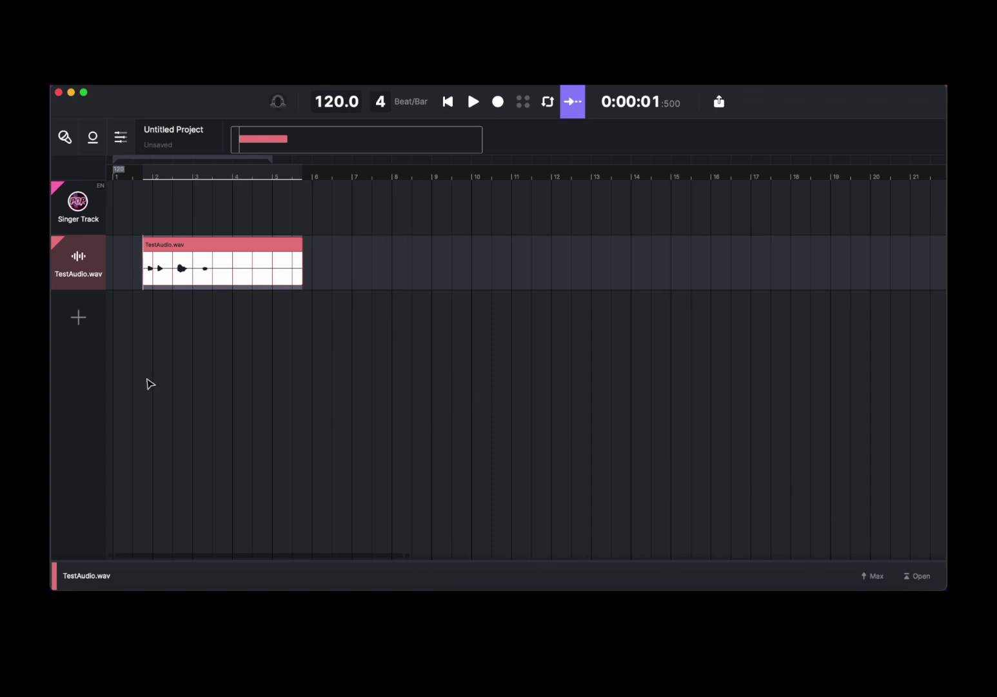
# - Add a blank track, view its options for becoming an audio or singer track, and delete it
pyautogui.click(78, 318)
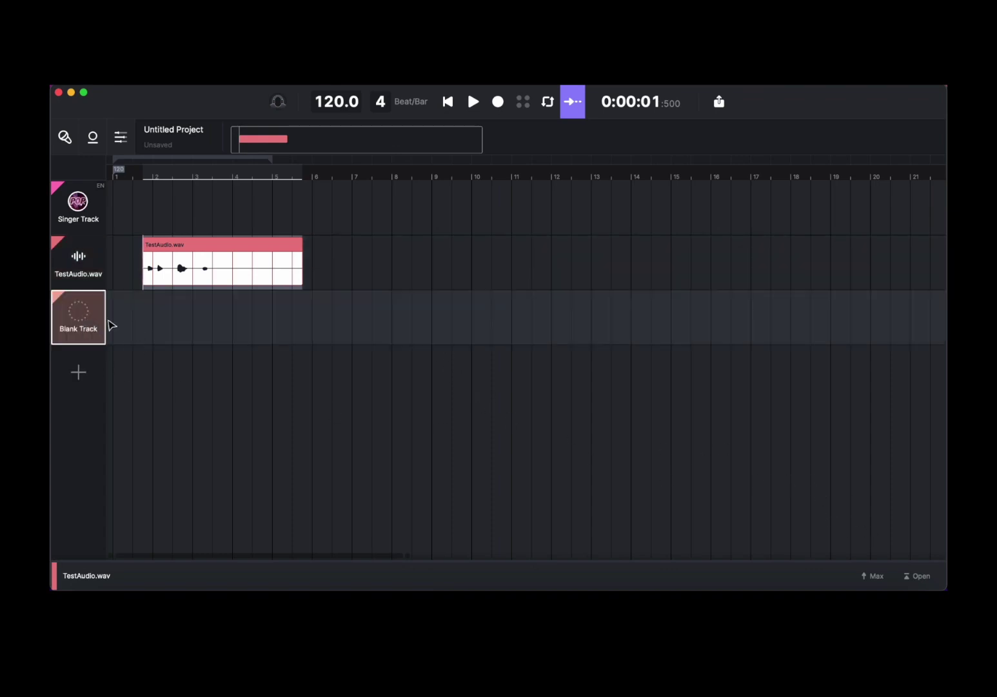
pyautogui.click(92, 144)
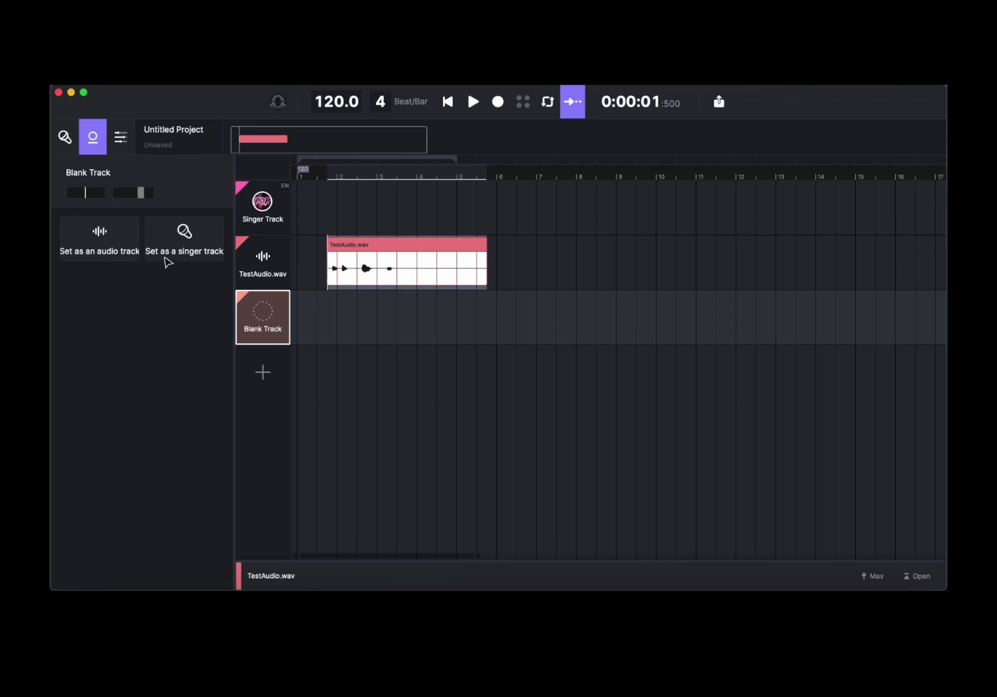
pyautogui.click(92, 138)
pyautogui.rightClick(94, 311)
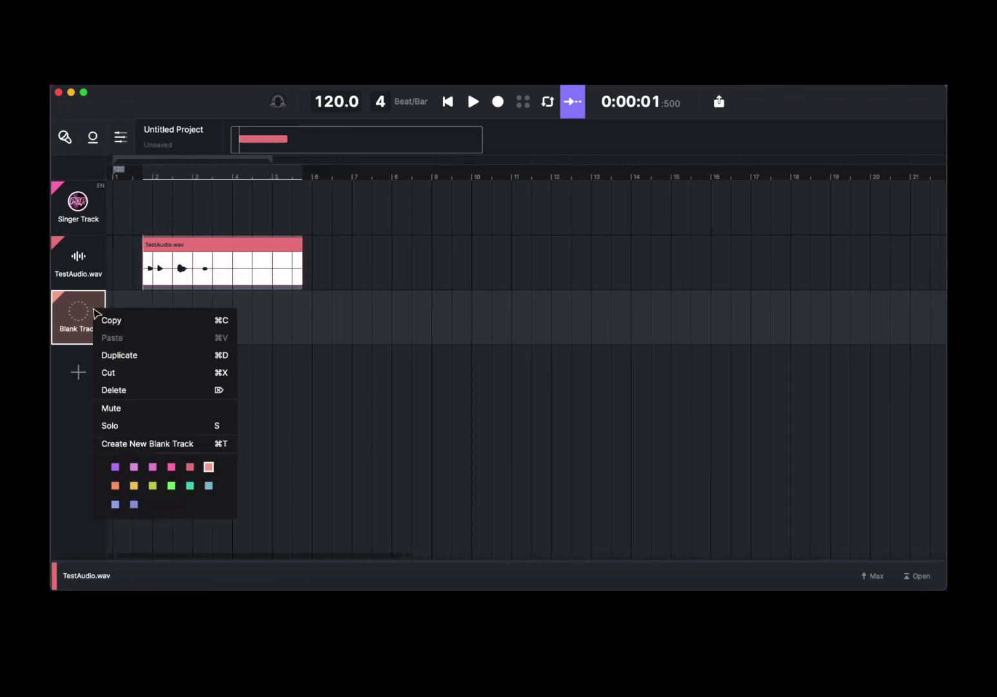
pyautogui.click(152, 391)
pyautogui.rightClick(96, 258)
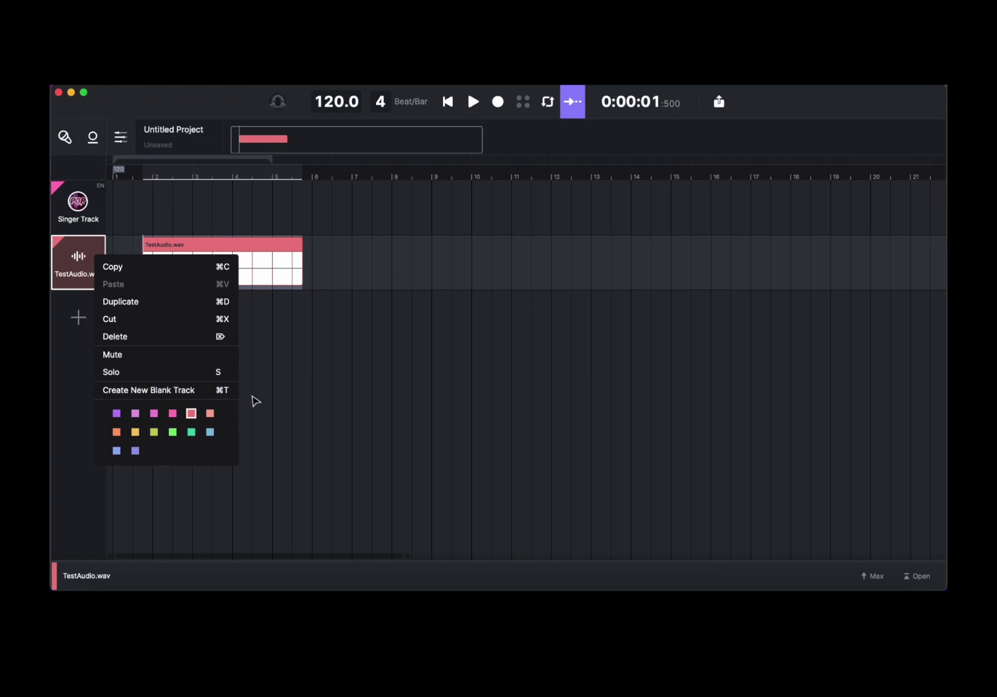
pyautogui.click(271, 360)
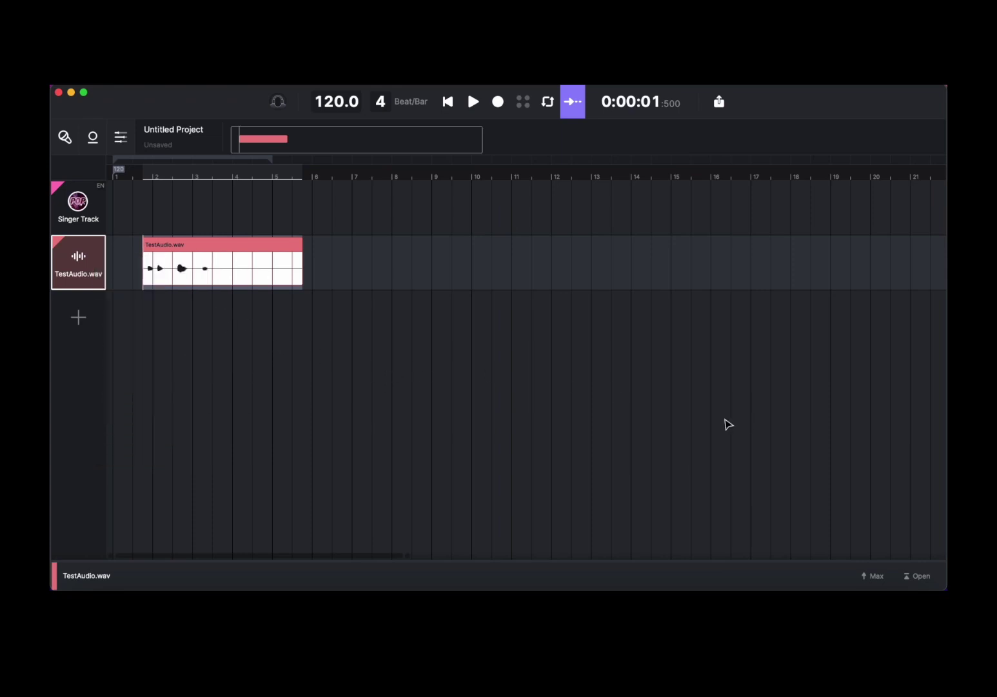
# - Convert the TestAudio.wav acapella to a MIDI clip, using English and applying the acapella's pitch
pyautogui.click(873, 576)
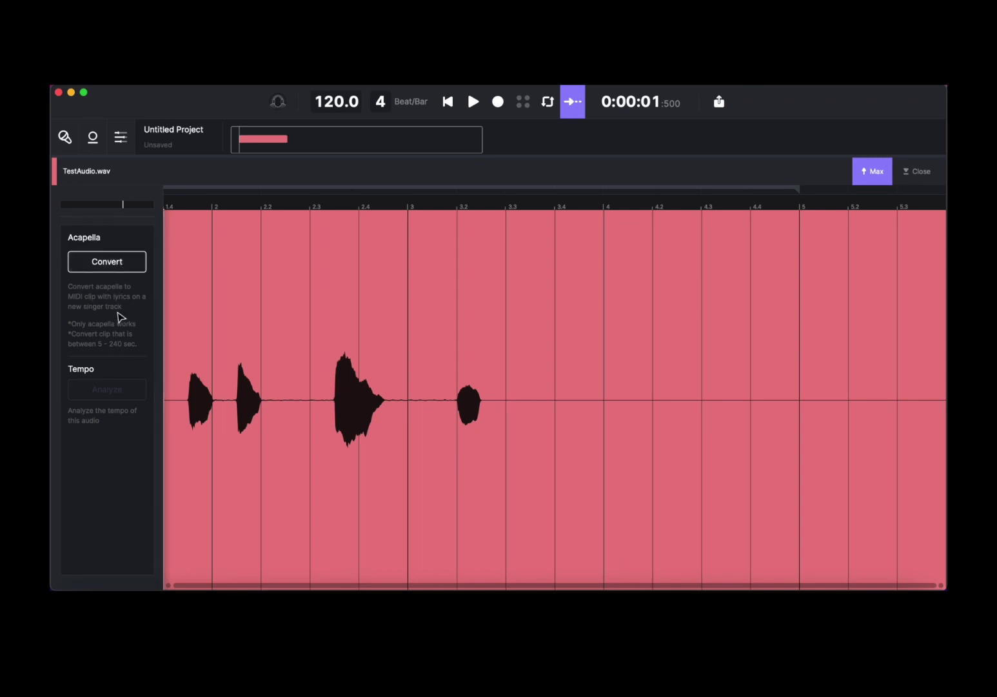
pyautogui.click(123, 264)
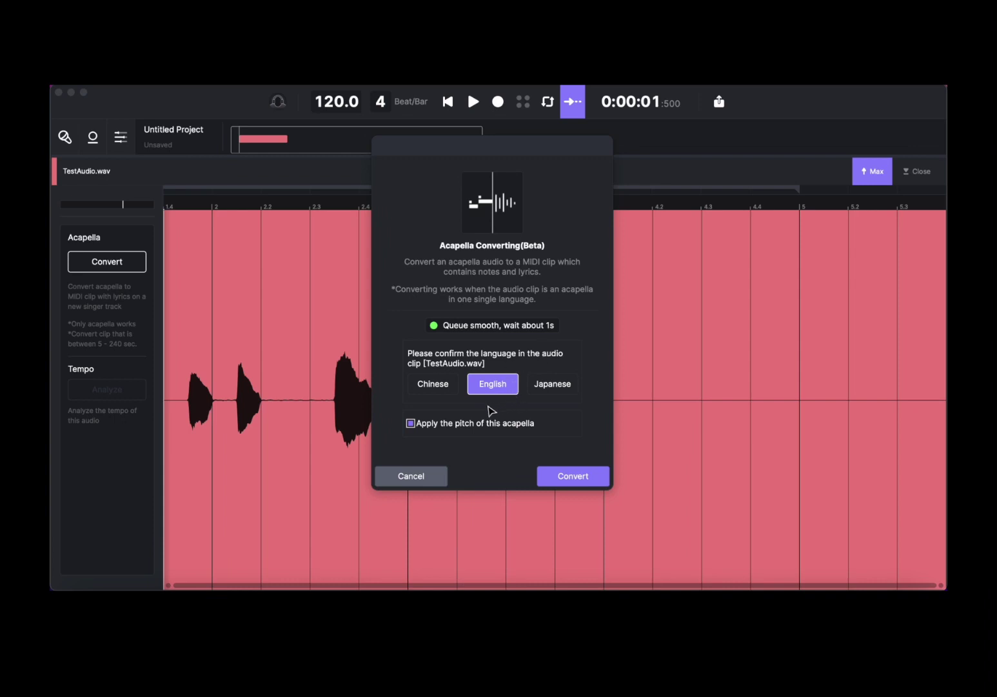
pyautogui.click(586, 485)
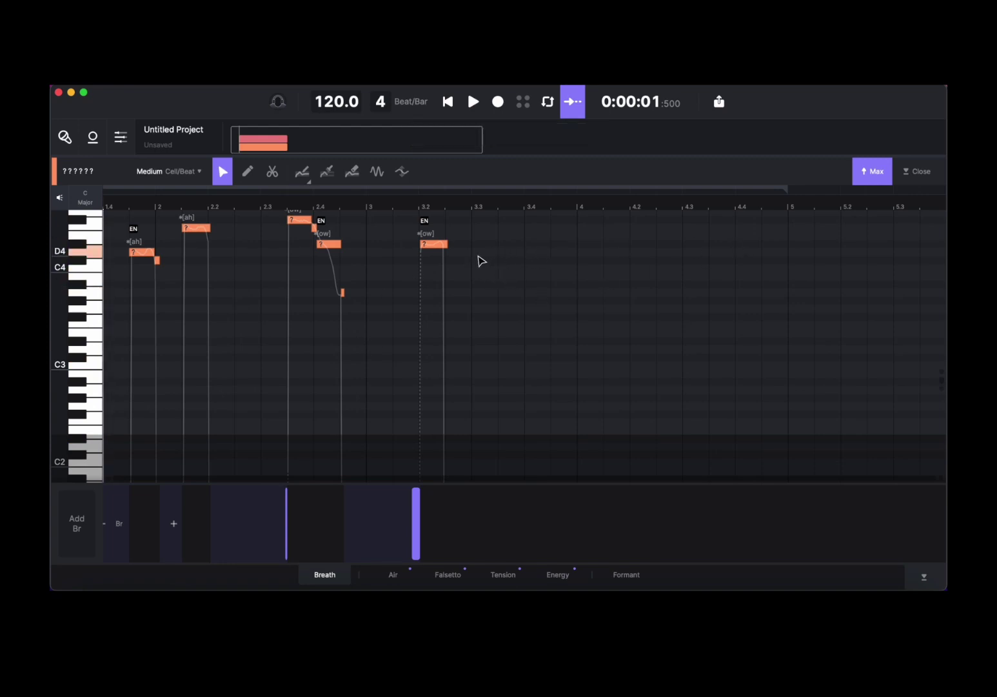
# - Start a new project without saving the current one, and close the clip editor to show the arrangement
pyautogui.click(155, 83)
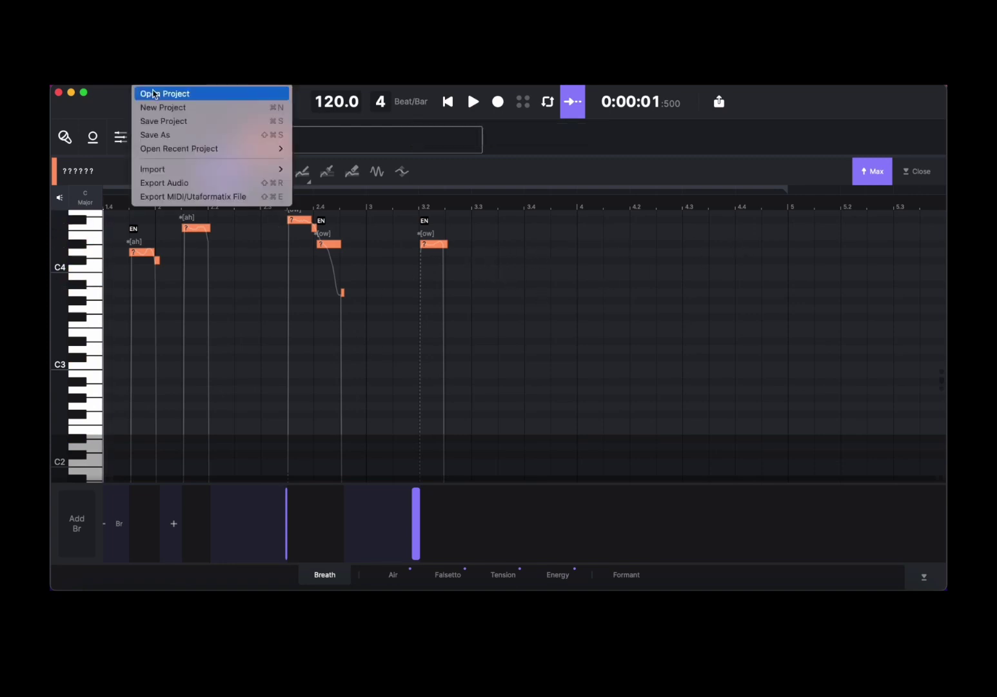
pyautogui.click(157, 106)
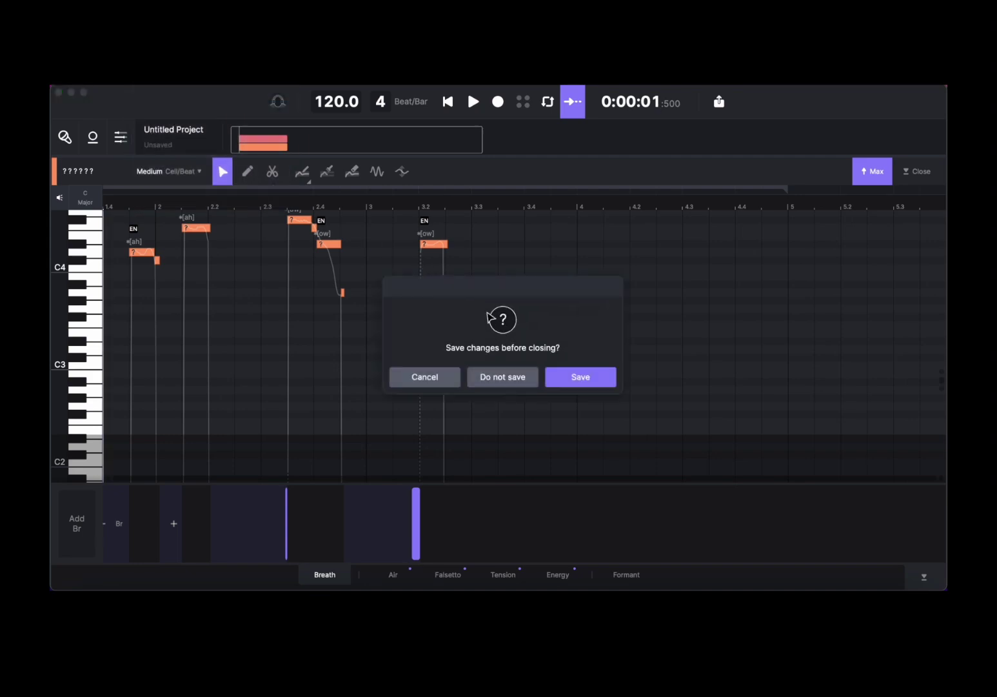
pyautogui.click(516, 377)
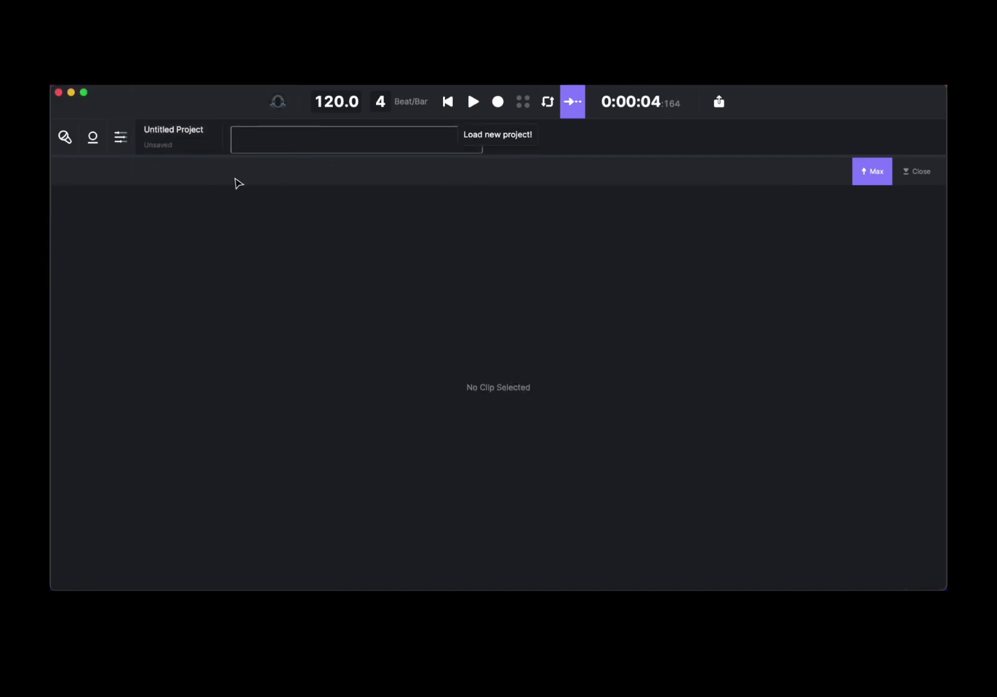
pyautogui.click(924, 173)
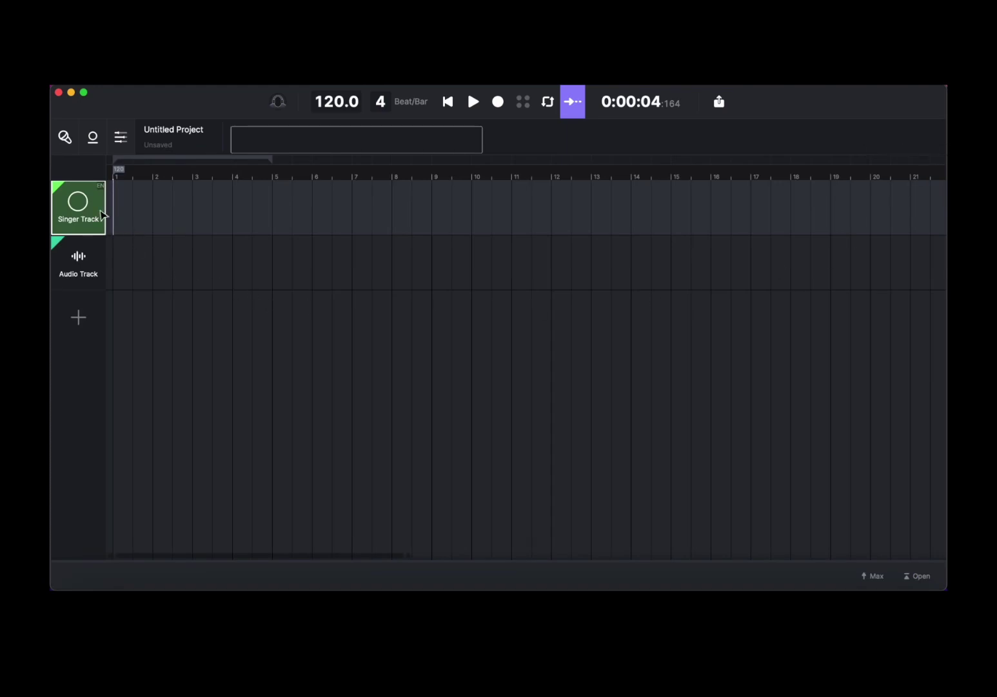
# - Create a four-bar clip on the Singer Track, move it to start at bar 1, and loop its range
pyautogui.doubleClick(148, 203)
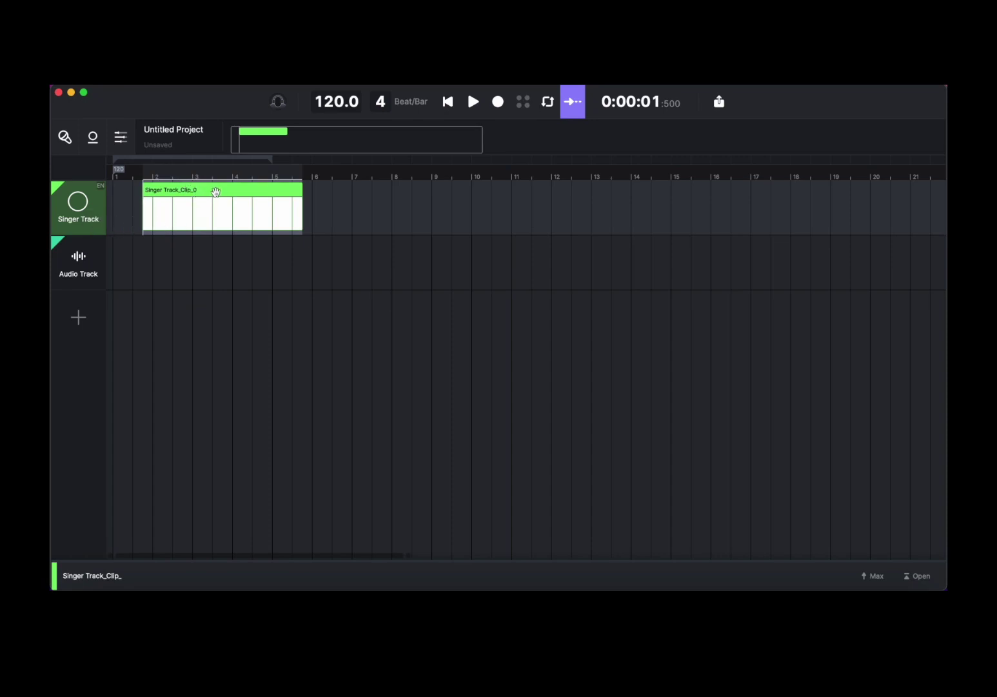
pyautogui.moveTo(216, 191); pyautogui.dragTo(189, 191)
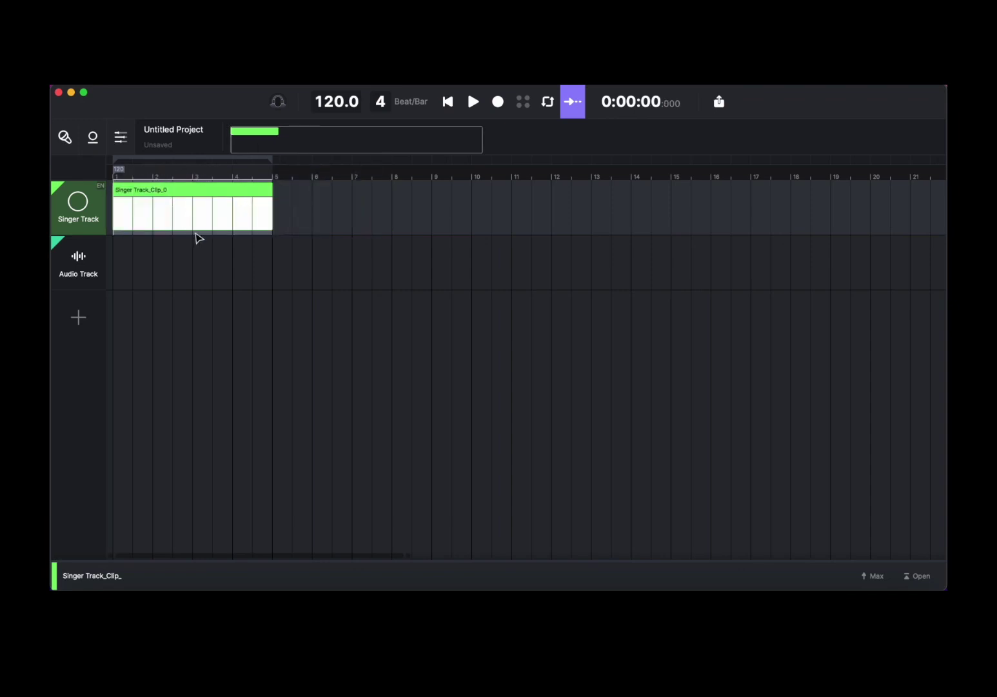
pyautogui.rightClick(208, 192)
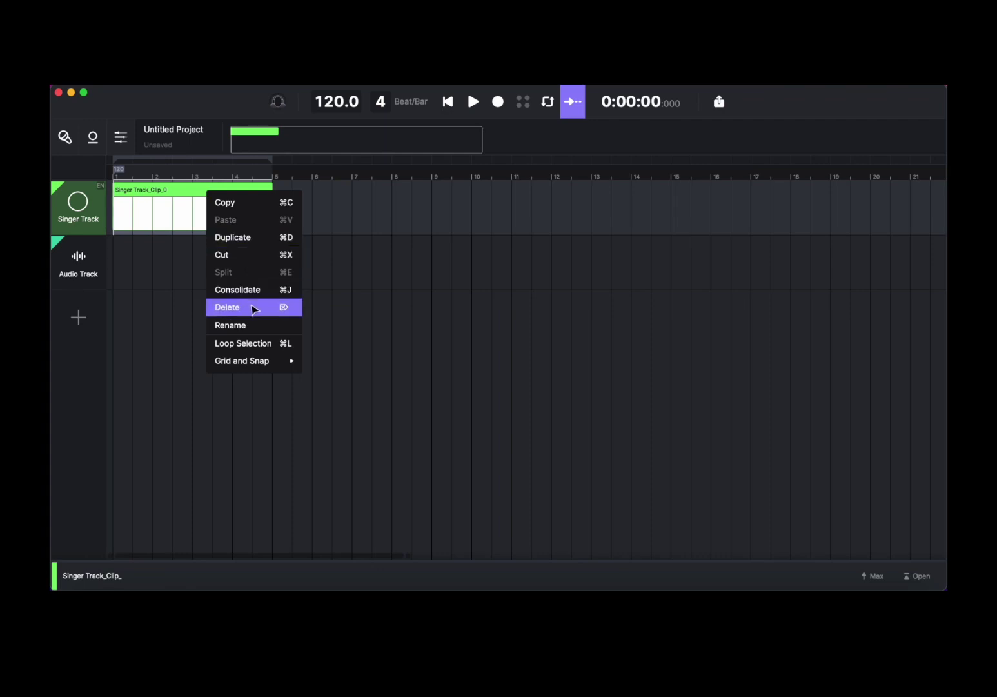
pyautogui.click(263, 342)
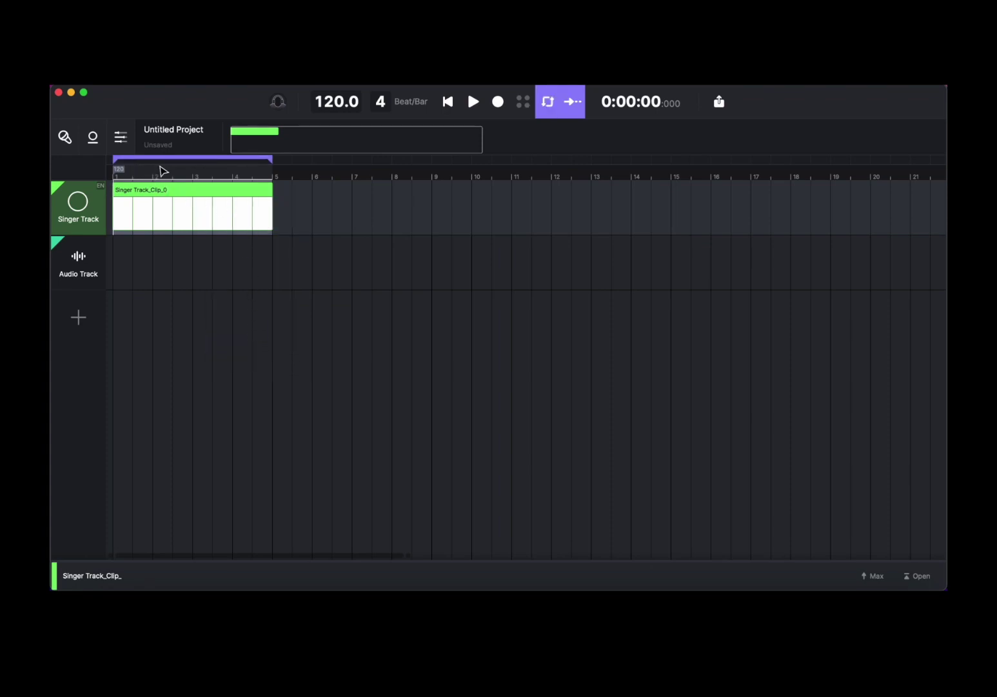
# - Look over the grid and snap options available for the Singer Track clip
pyautogui.rightClick(211, 189)
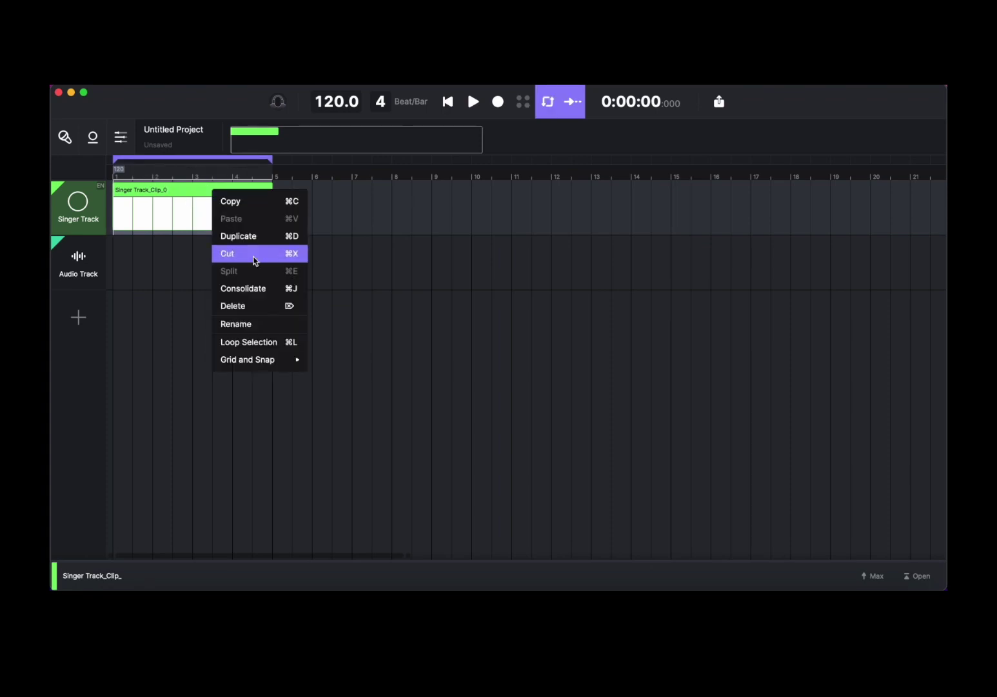
pyautogui.moveTo(275, 356)
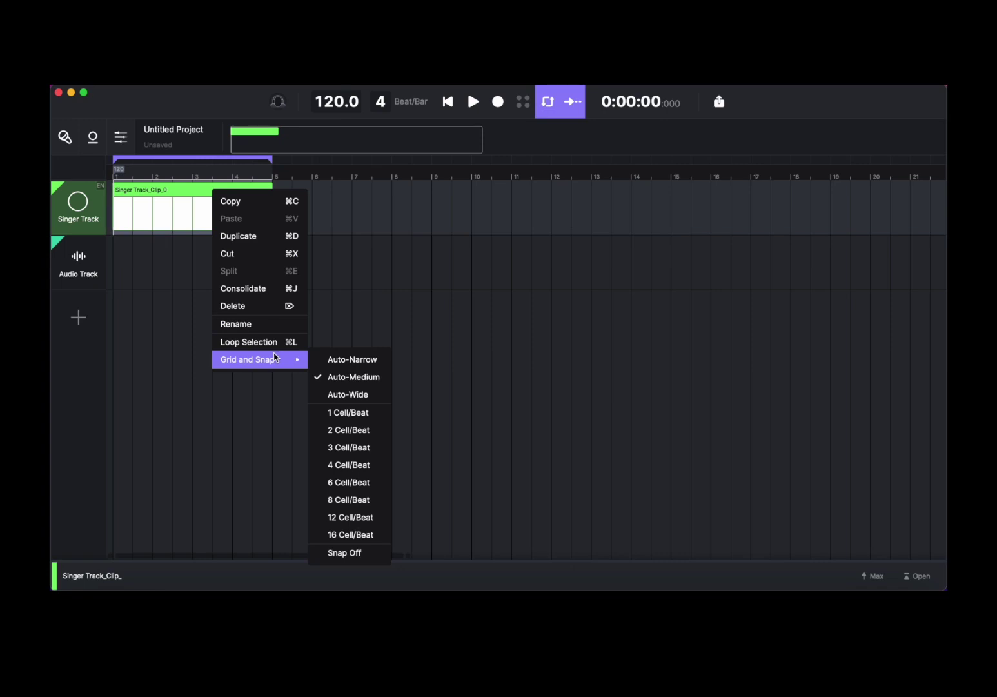
pyautogui.click(335, 220)
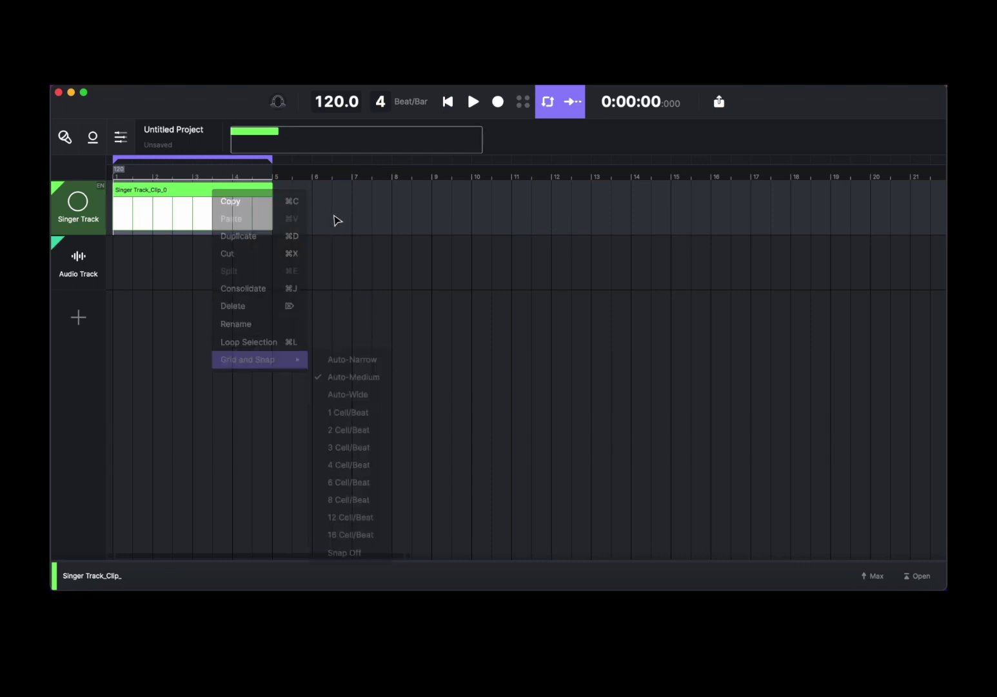
# - View the empty Singer Track clip in the clip editor, also maximized, and return to the arrangement
pyautogui.doubleClick(206, 190)
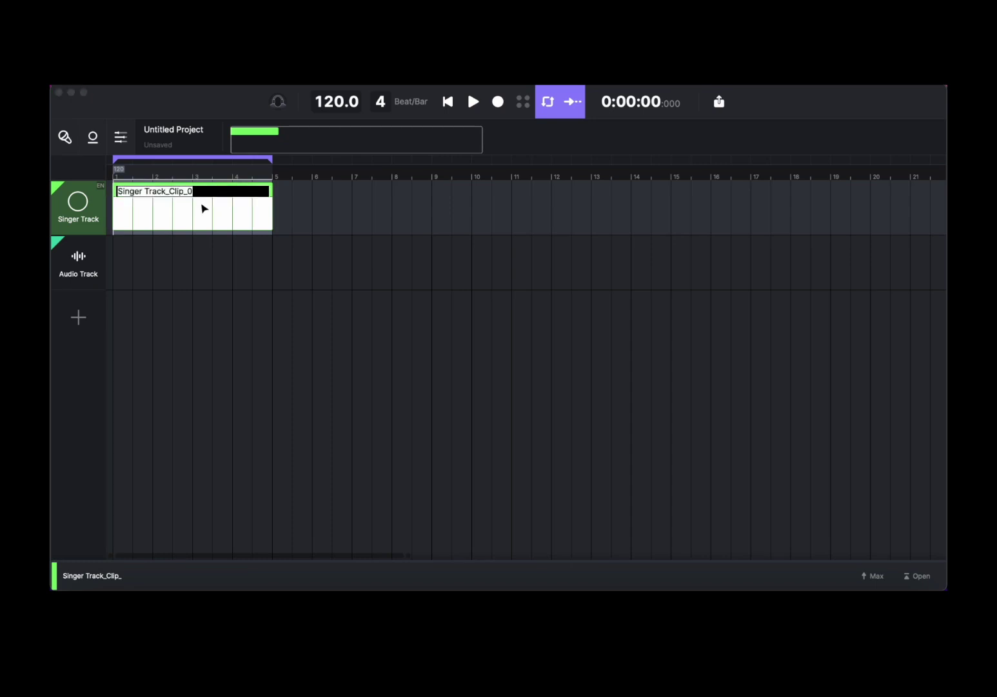
pyautogui.doubleClick(204, 208)
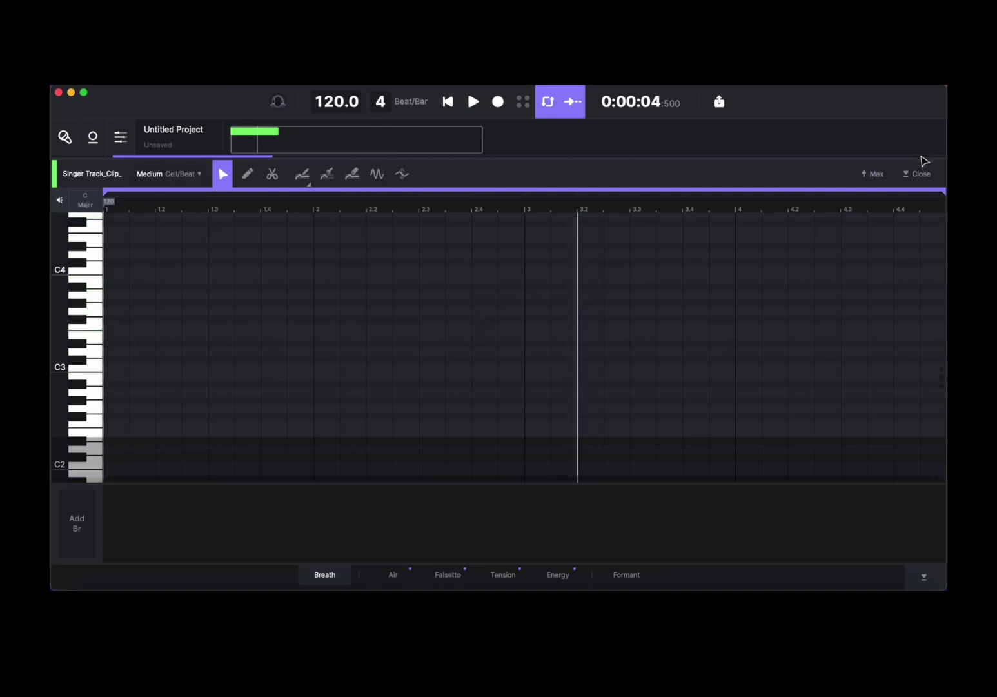
pyautogui.click(871, 172)
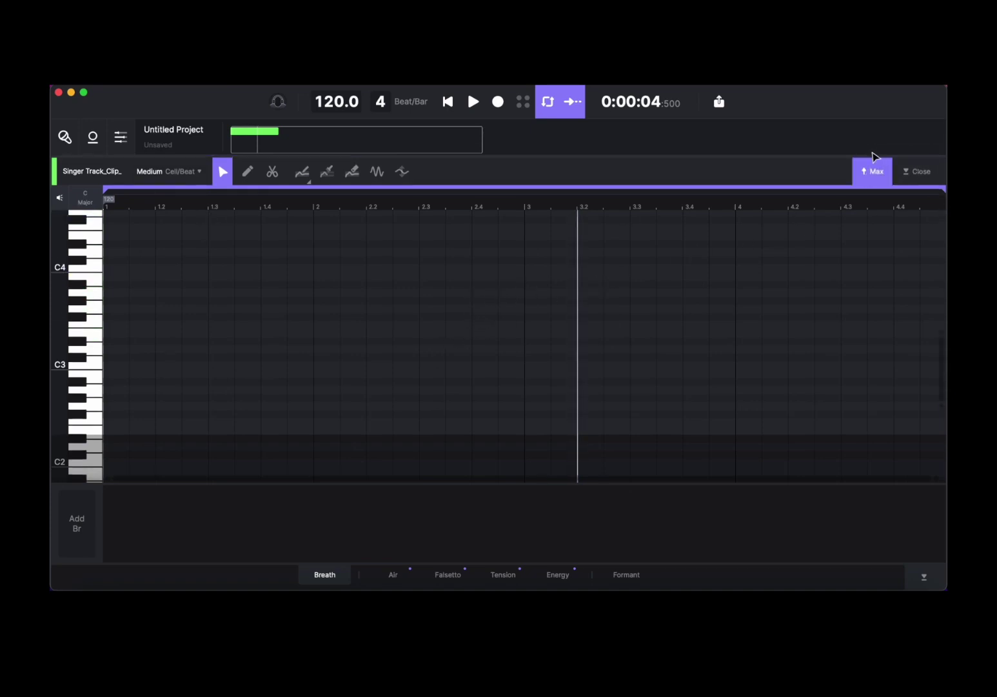
pyautogui.click(913, 176)
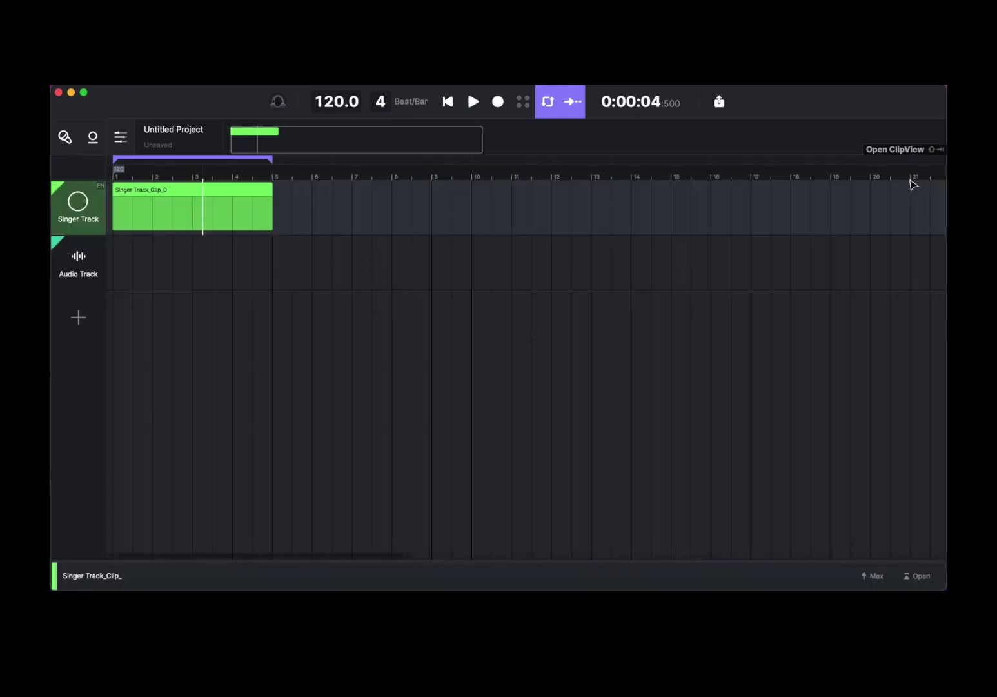
# - Rename the Singer Track clip as Test
pyautogui.doubleClick(180, 189)
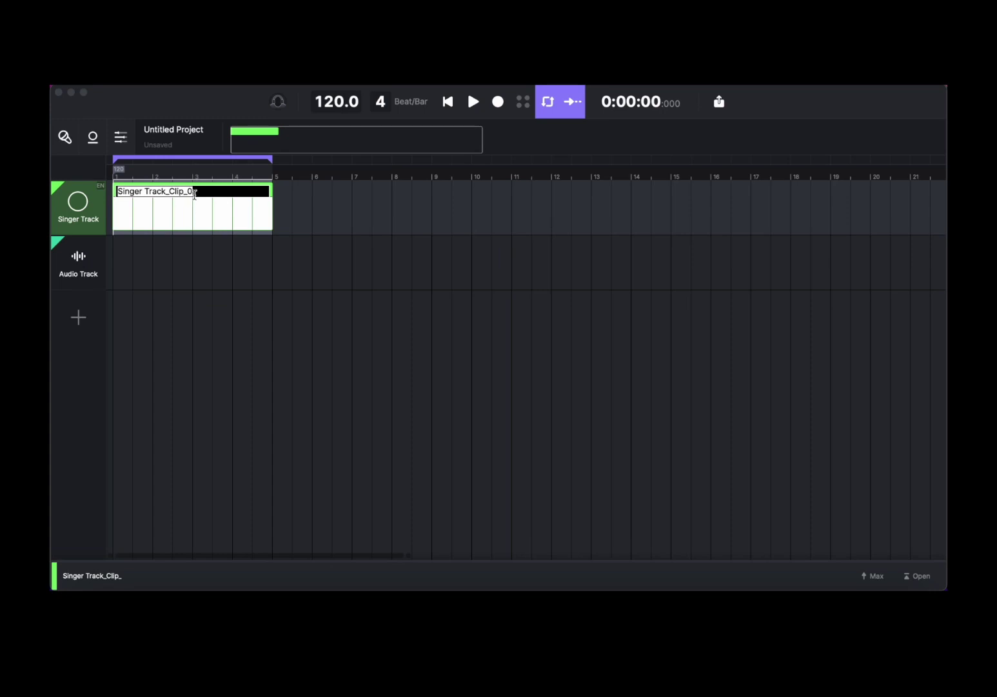
pyautogui.write('Test')
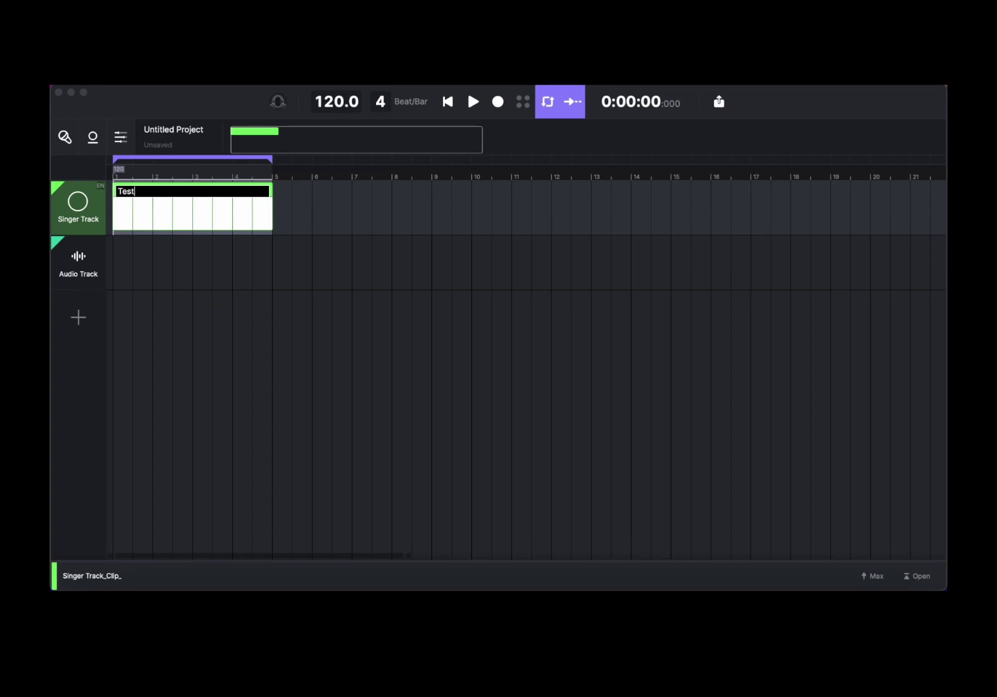
pyautogui.press('Return')
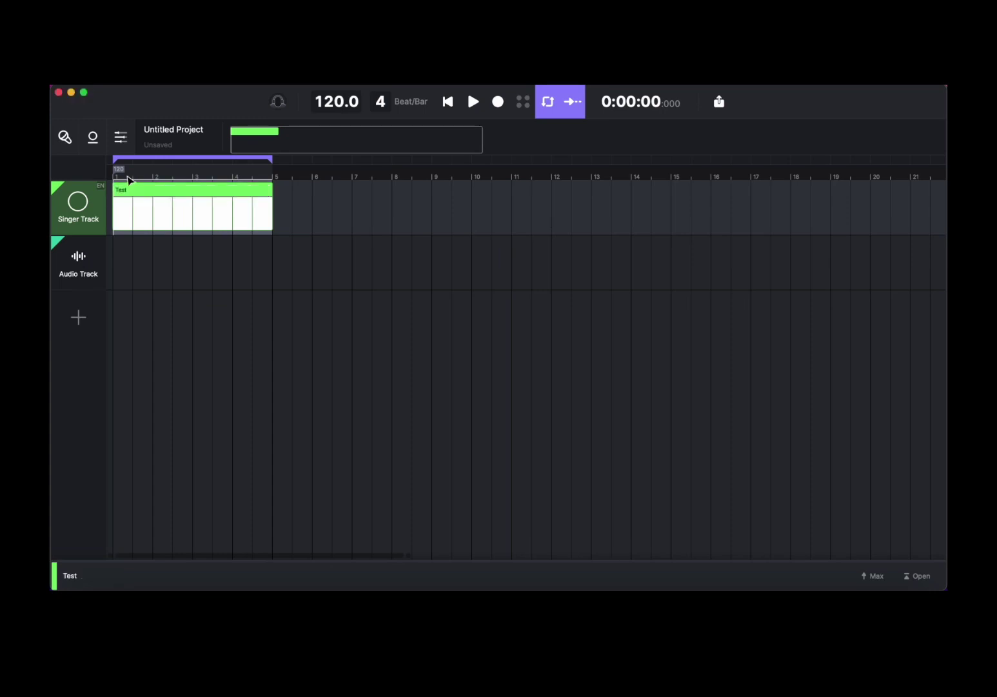
# - Draw five short notes in the first bar of the Test clip at D3, F3, B3, B3 and F#3, and return to the arrangement
pyautogui.doubleClick(196, 211)
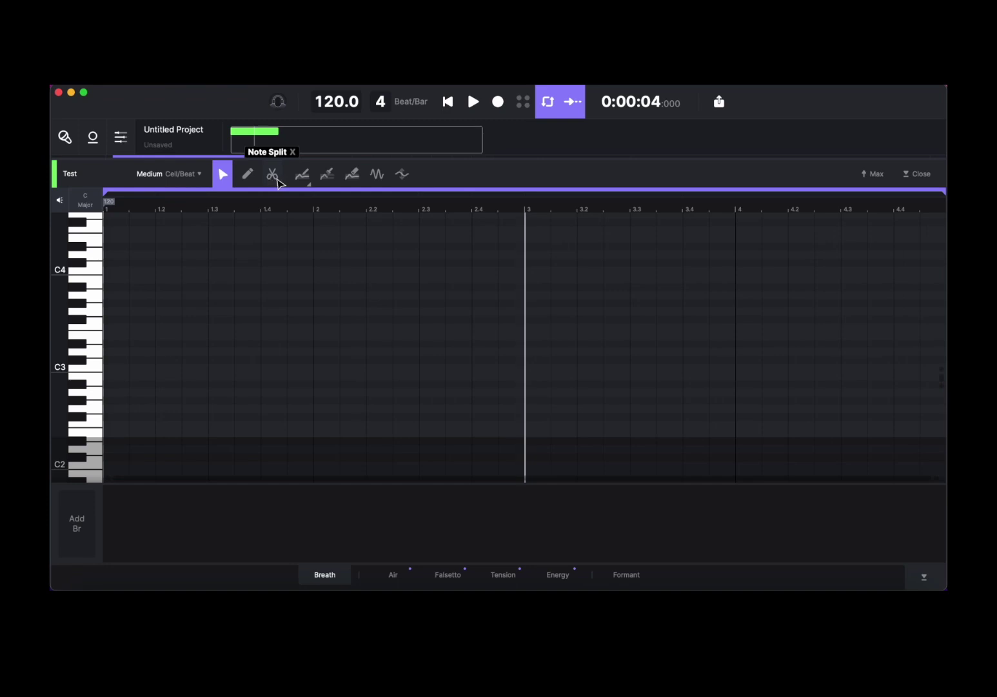
pyautogui.moveTo(312, 187)
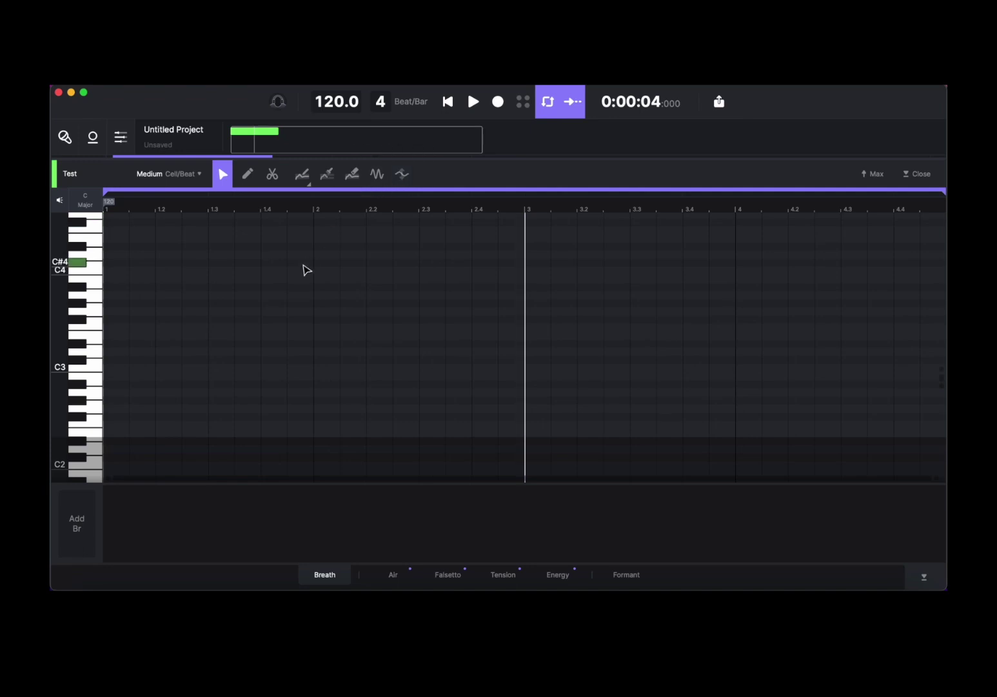
pyautogui.click(247, 174)
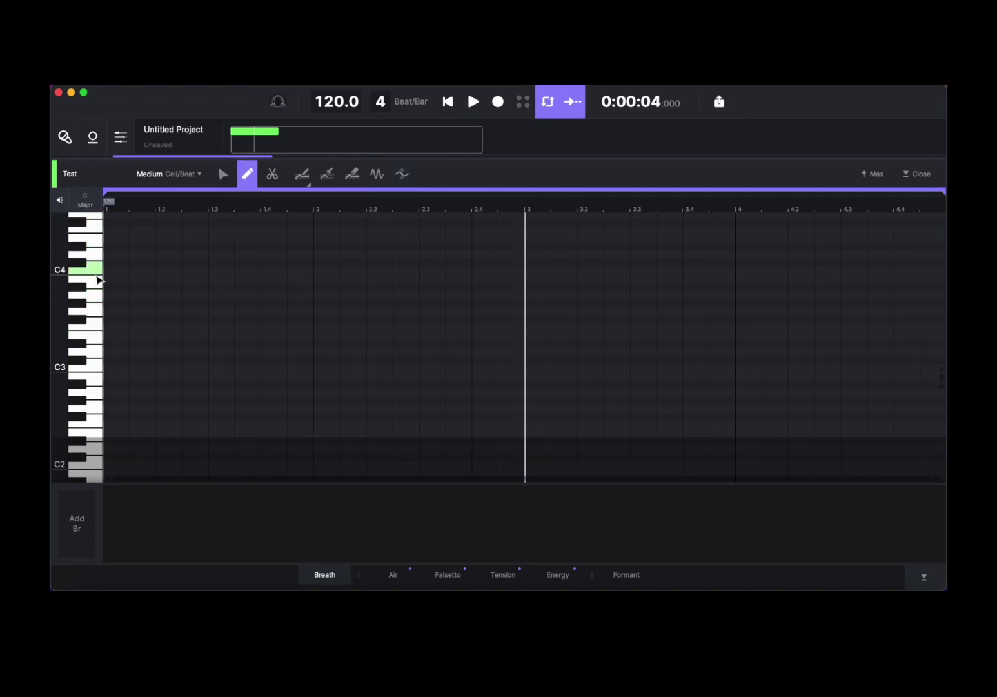
pyautogui.click(122, 351)
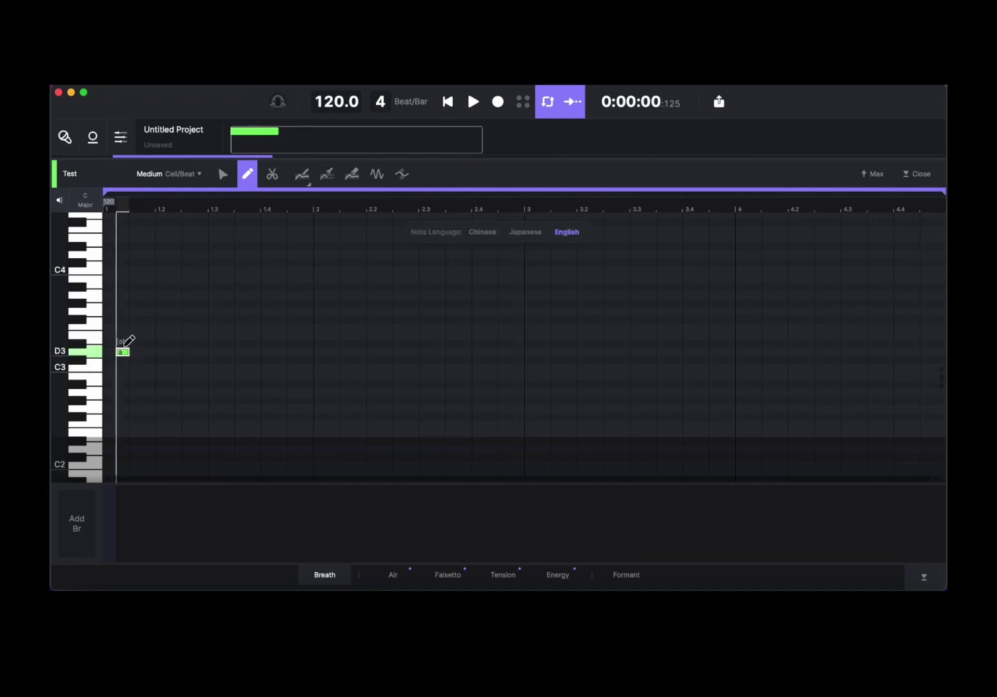
pyautogui.click(148, 327)
pyautogui.click(188, 278)
pyautogui.click(227, 278)
pyautogui.click(281, 319)
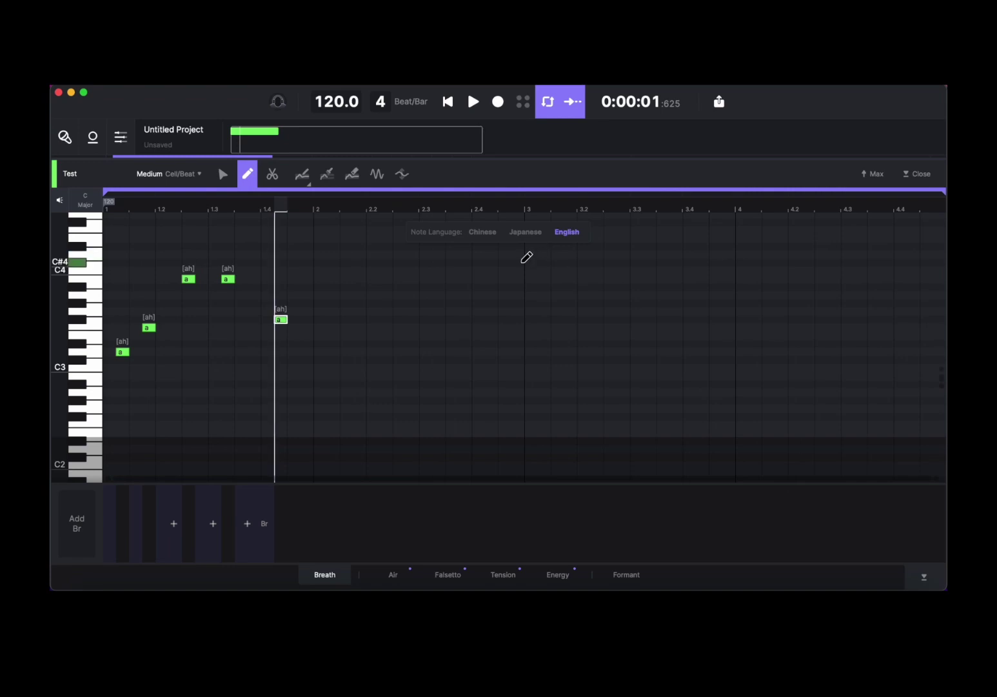
pyautogui.click(917, 174)
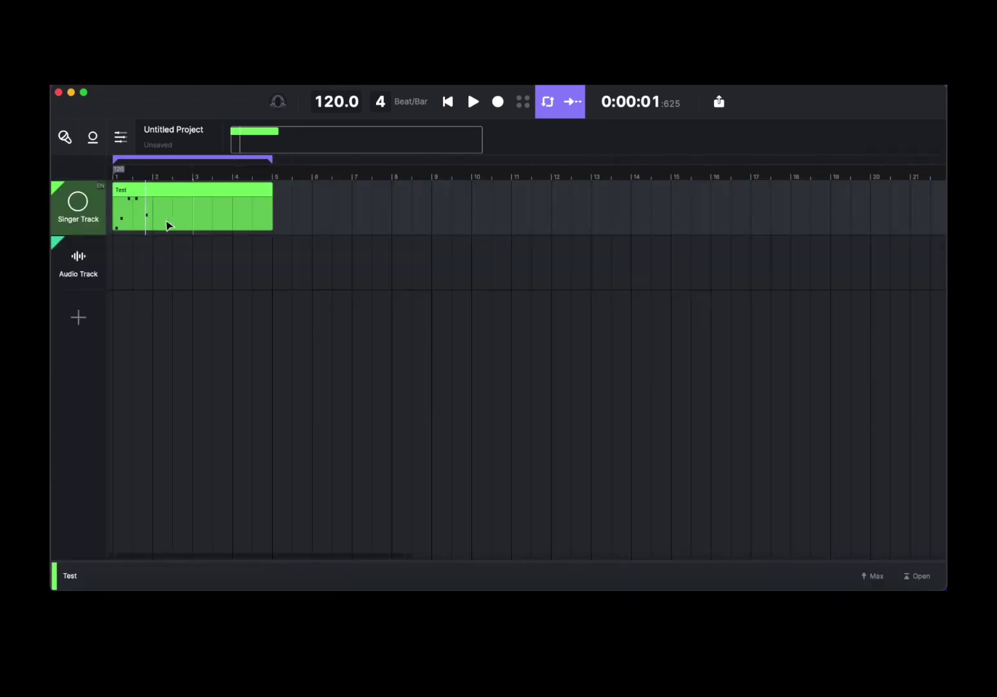
# - Split the Test clip at bar 2, just after the drawn notes
pyautogui.click(333, 210)
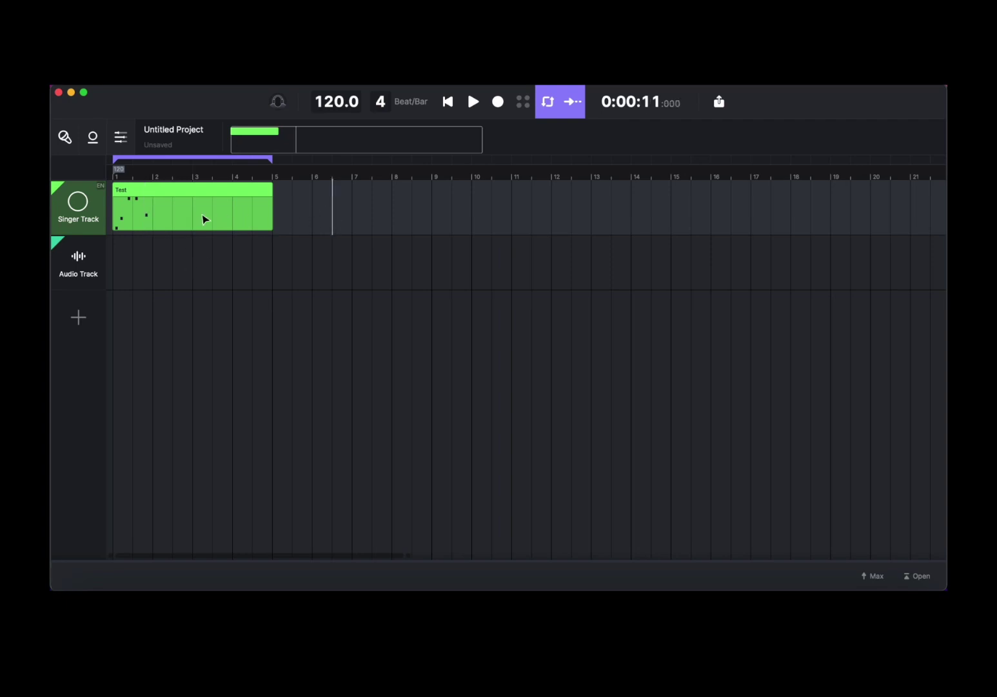
pyautogui.click(155, 191)
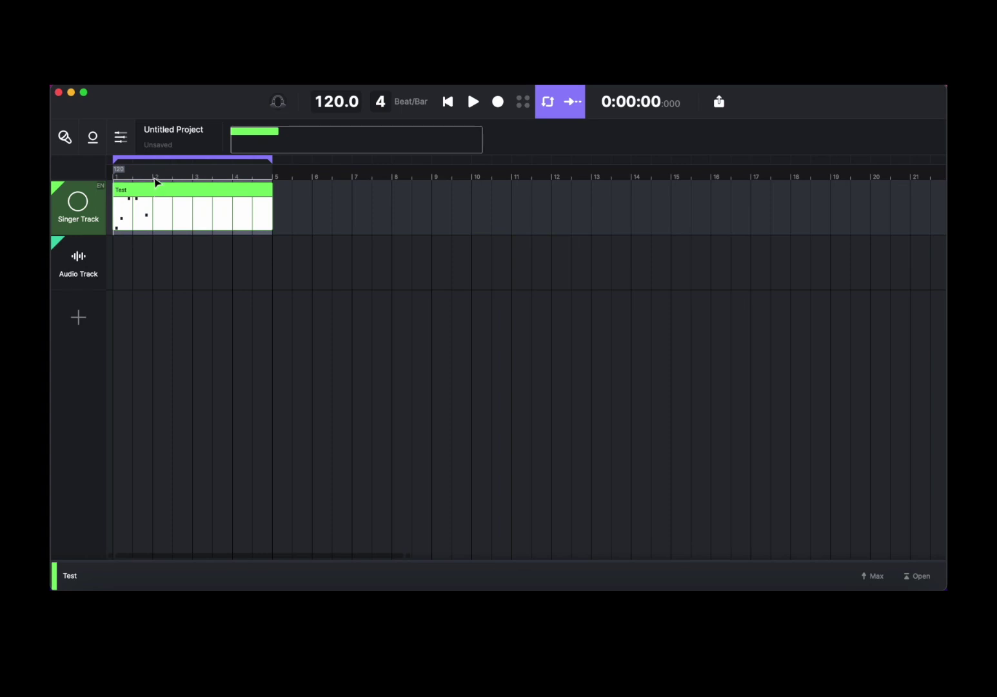
pyautogui.click(155, 176)
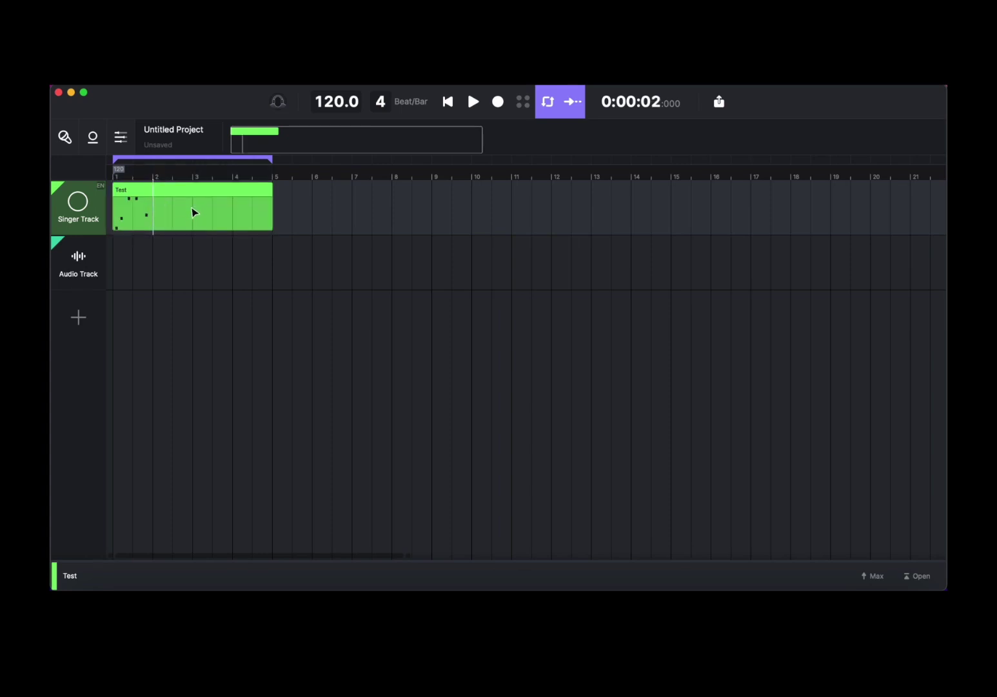
pyautogui.rightClick(159, 206)
pyautogui.click(152, 187)
pyautogui.rightClick(154, 187)
pyautogui.click(152, 183)
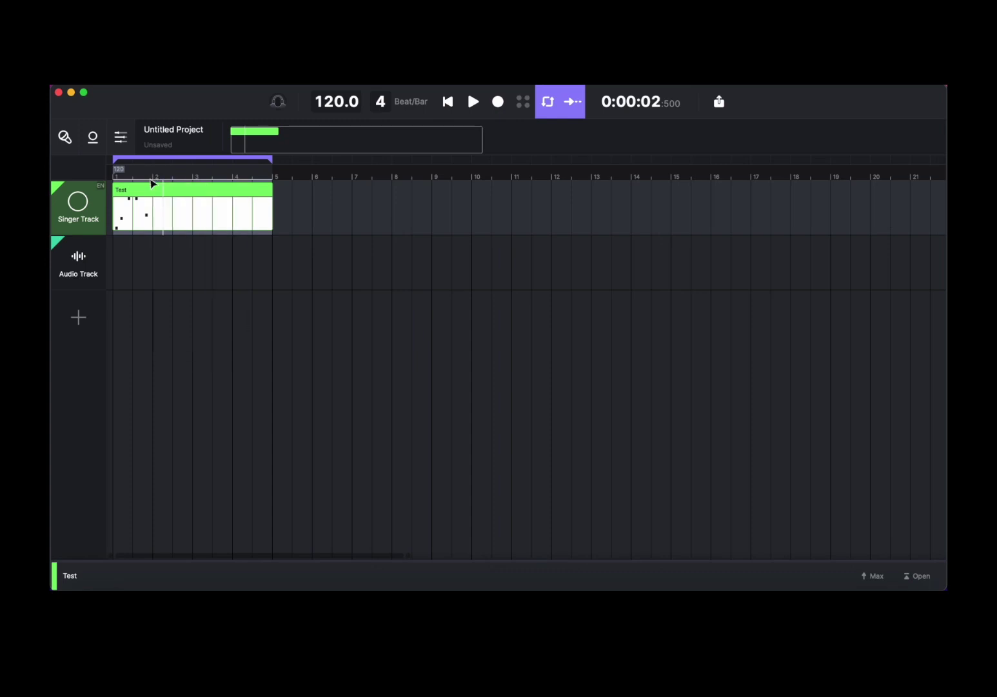
pyautogui.click(154, 181)
pyautogui.rightClick(153, 181)
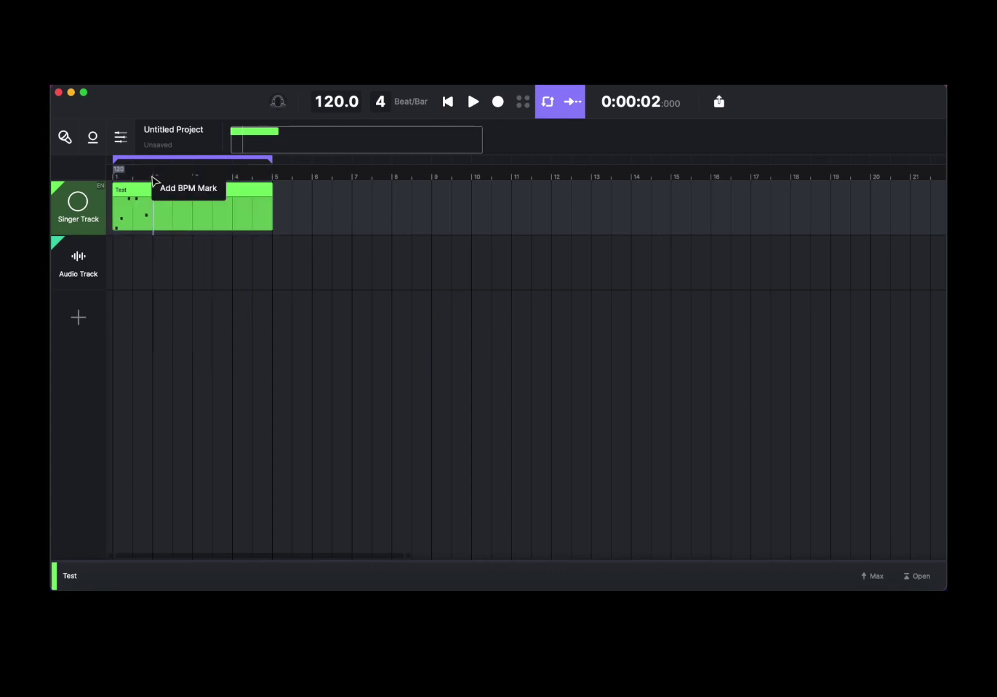
pyautogui.click(156, 218)
pyautogui.rightClick(155, 219)
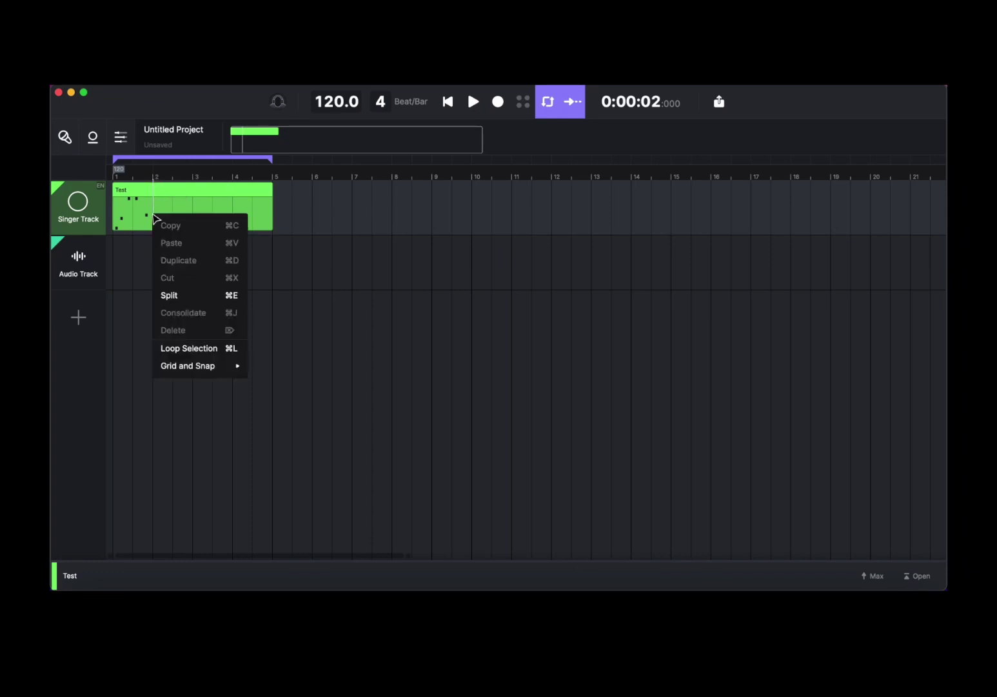
pyautogui.click(180, 293)
pyautogui.click(303, 217)
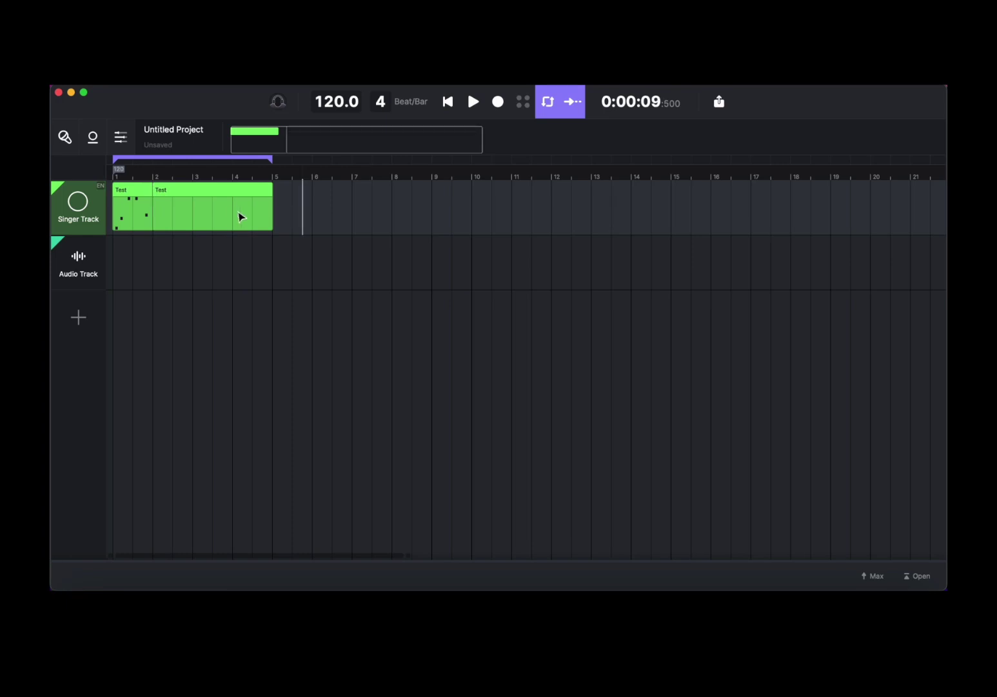
# - Move the empty second part of the split Test clip away from the first part and delete it
pyautogui.click(227, 207)
pyautogui.moveTo(206, 191); pyautogui.dragTo(308, 192)
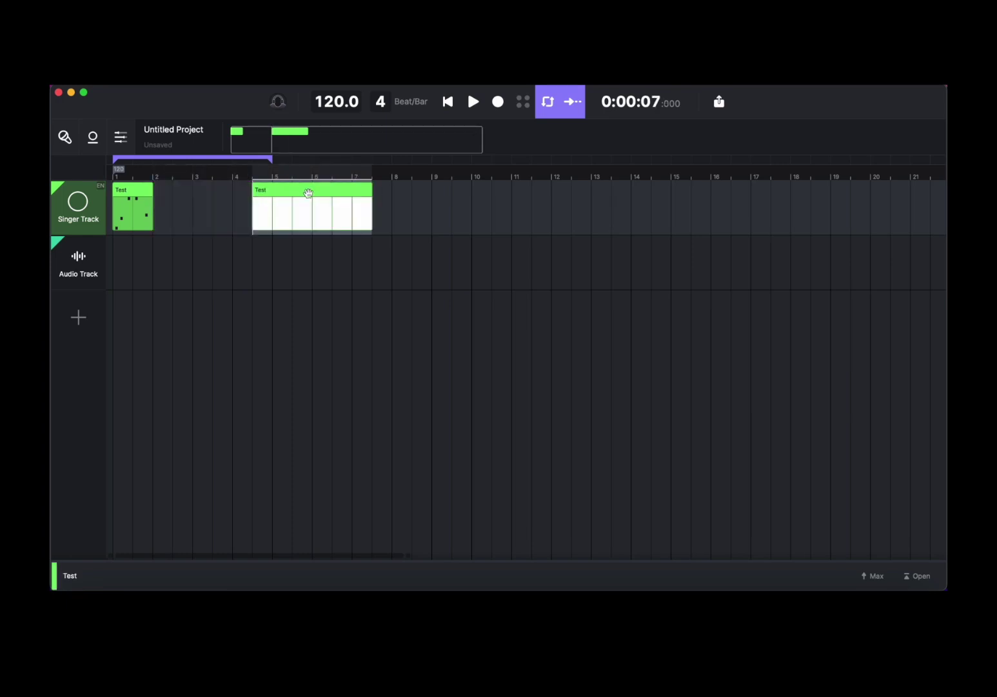
pyautogui.rightClick(320, 196)
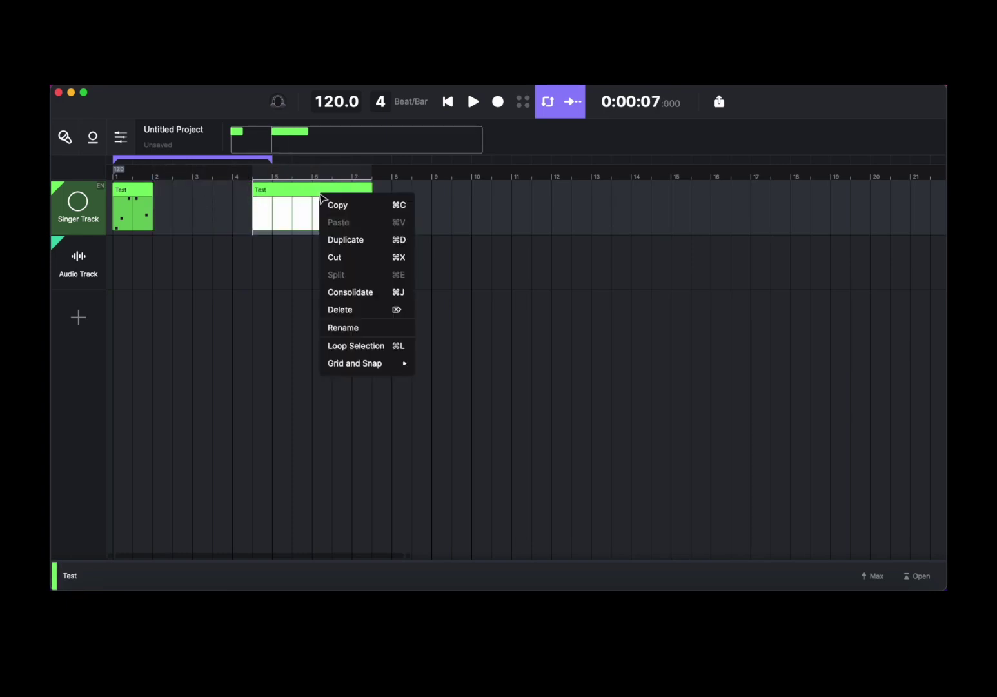
pyautogui.click(387, 309)
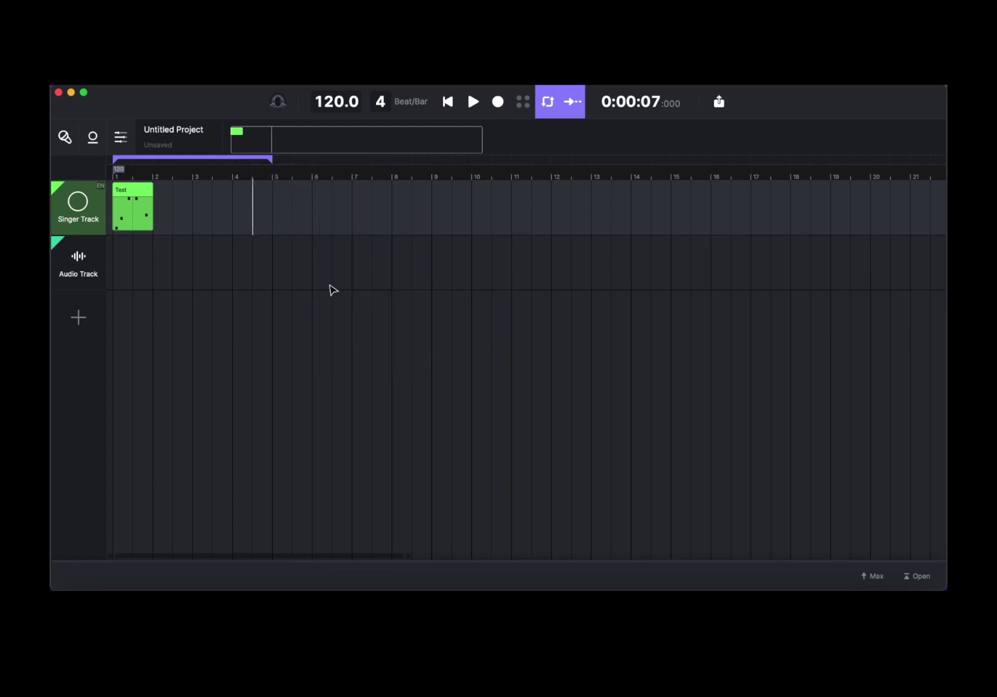
# - Assign the Steel voice to the Singer Track and play back the Test clip with it
pyautogui.doubleClick(144, 214)
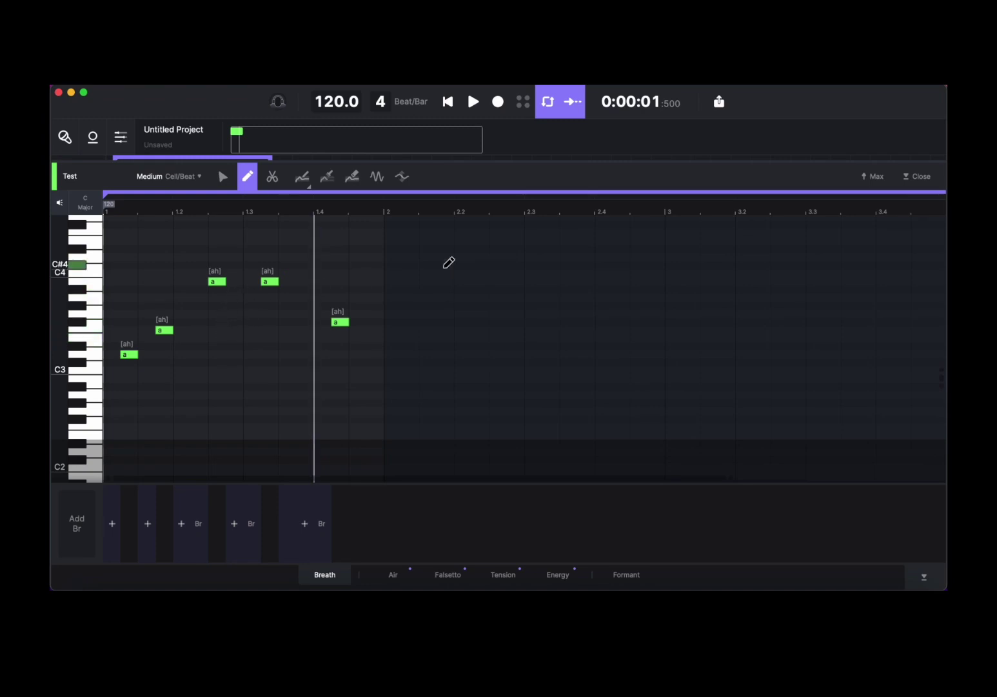
pyautogui.click(918, 176)
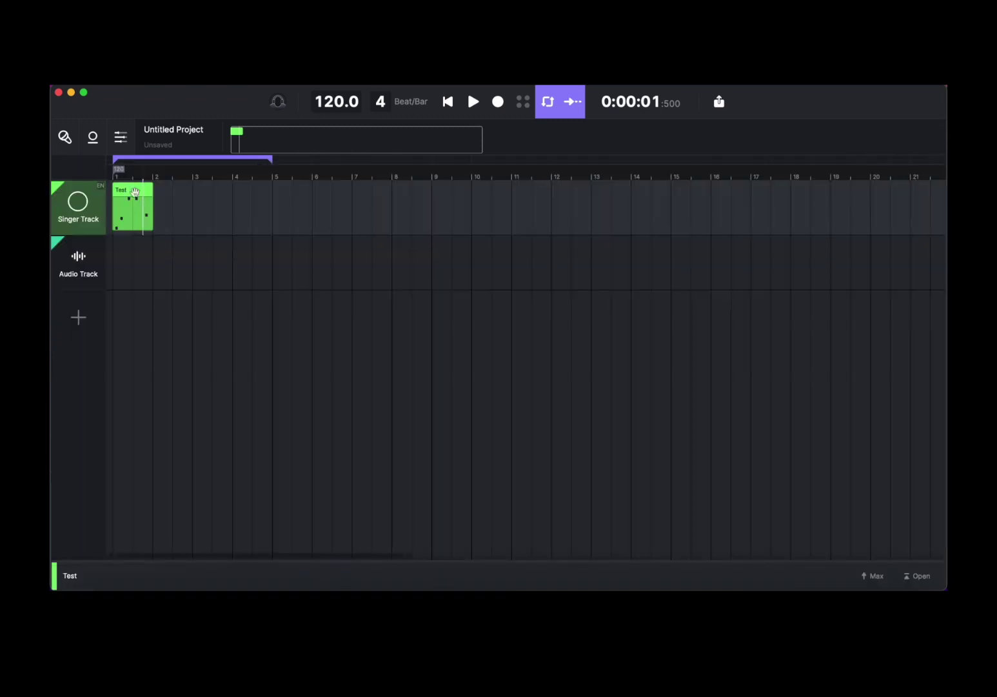
pyautogui.click(71, 145)
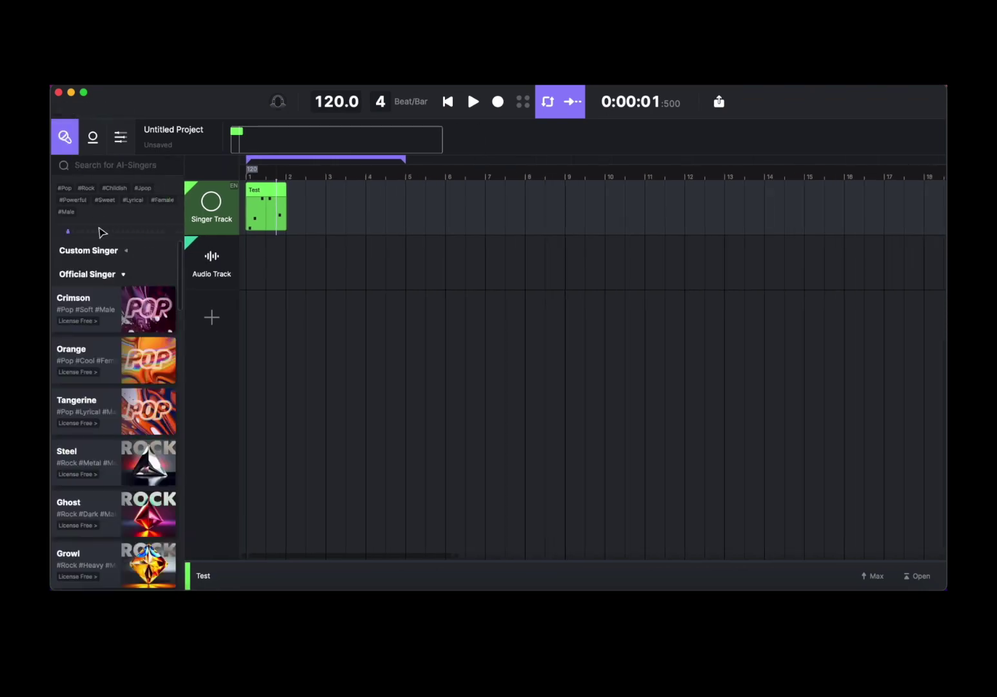
pyautogui.moveTo(155, 450); pyautogui.dragTo(211, 219)
pyautogui.click(64, 137)
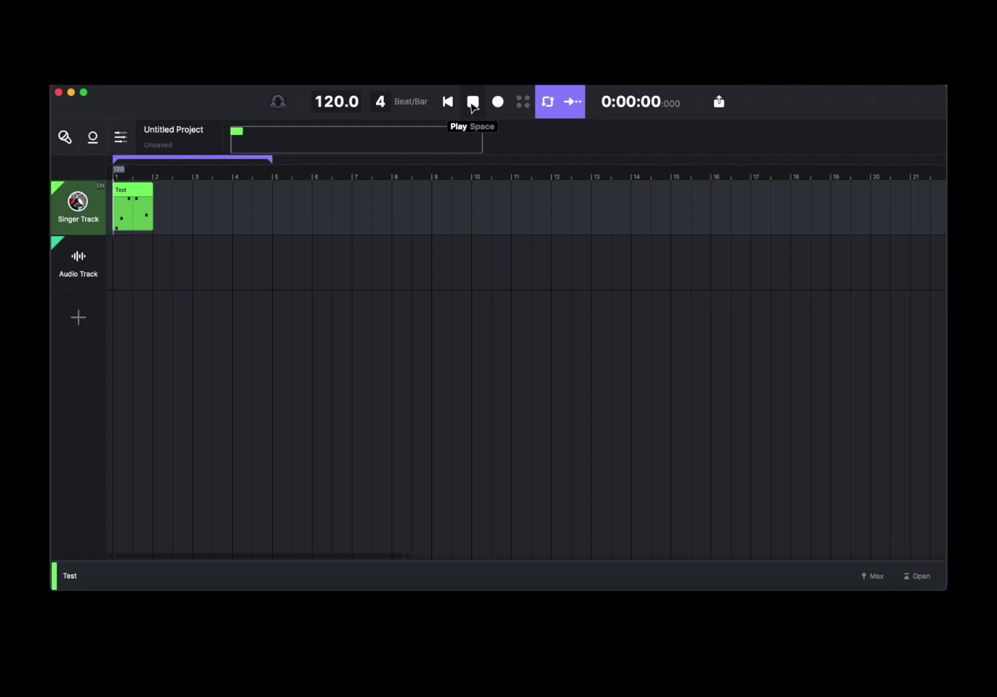
pyautogui.click(473, 103)
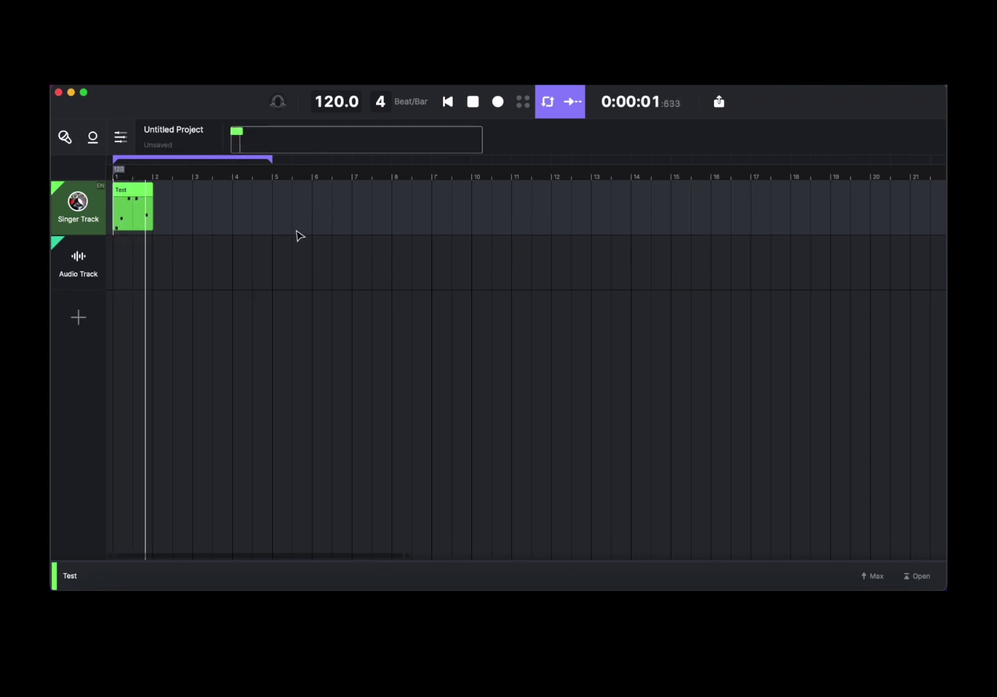
pyautogui.click(473, 101)
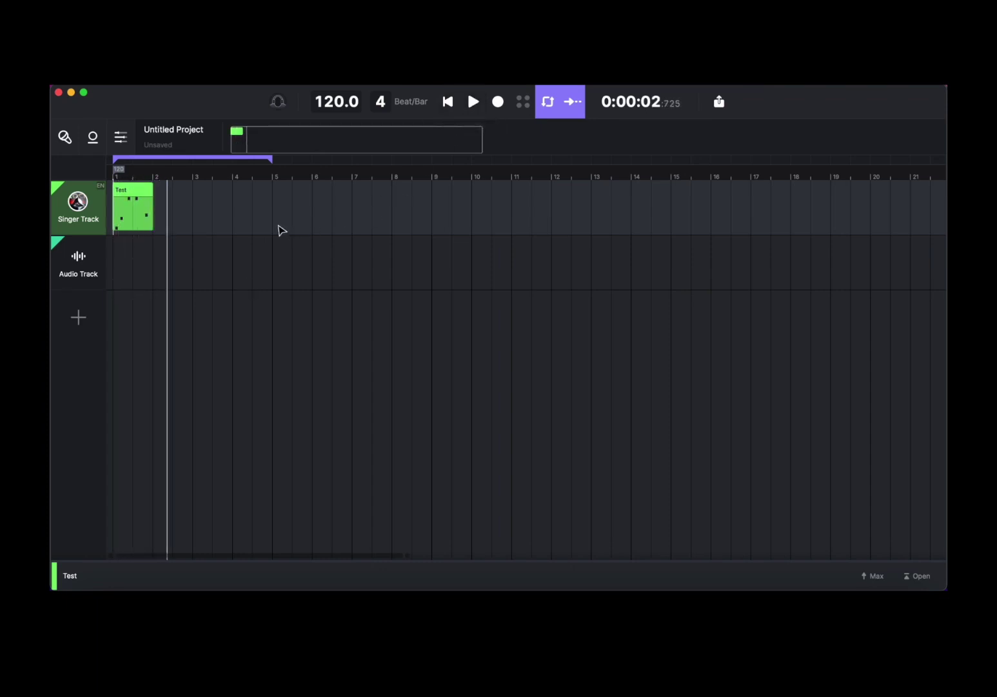
# - Shorten the loop region so it ends at bar 2 together with the Test clip
pyautogui.click(147, 222)
pyautogui.rightClick(148, 222)
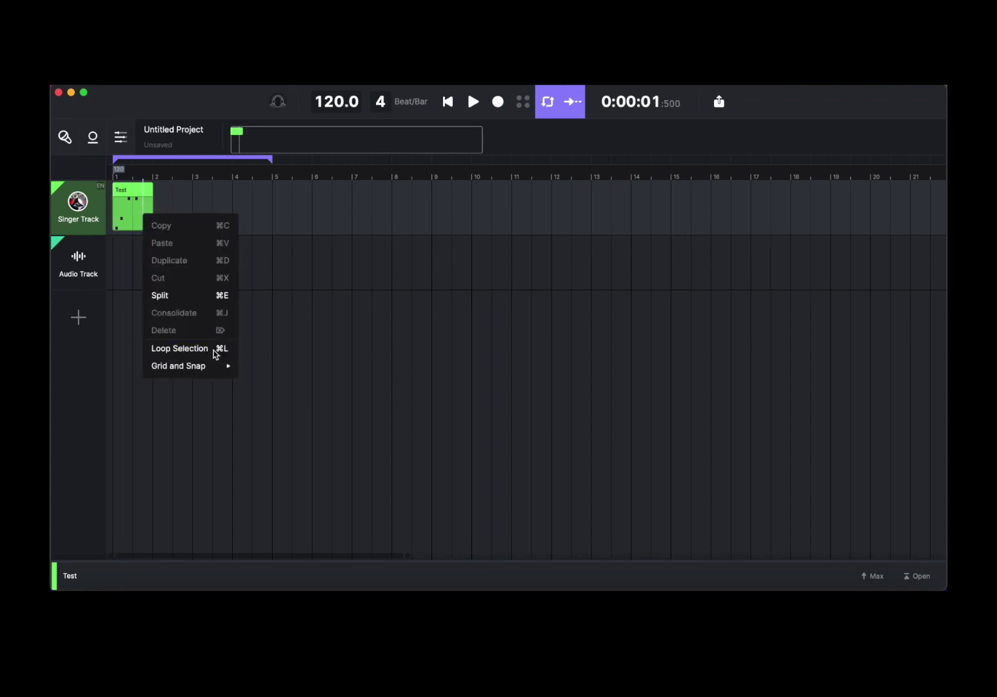
pyautogui.click(217, 348)
pyautogui.rightClick(144, 218)
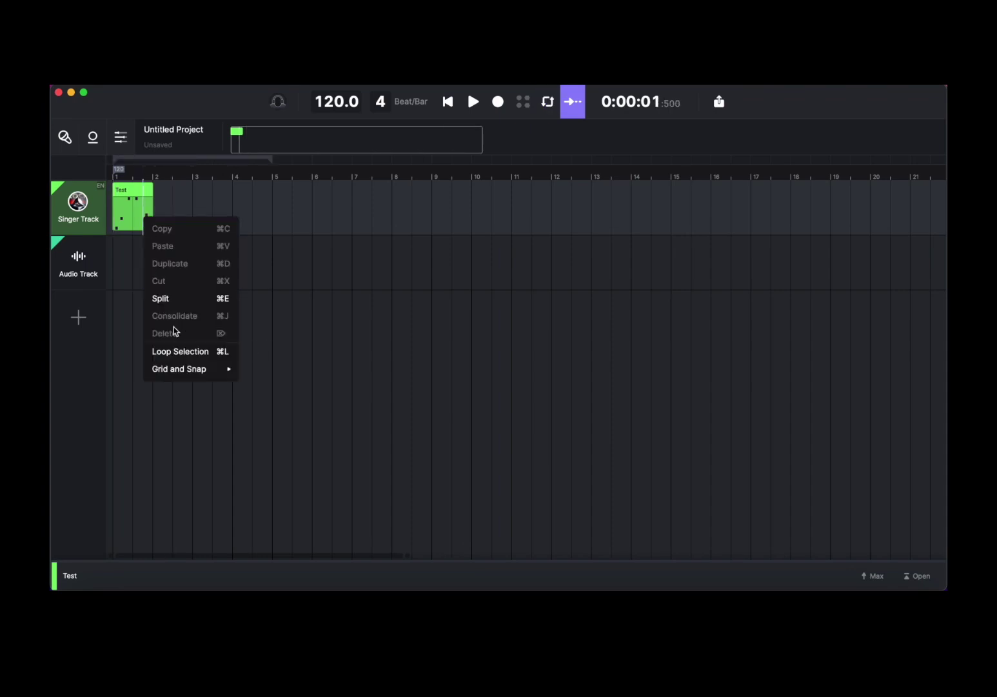
pyautogui.click(178, 350)
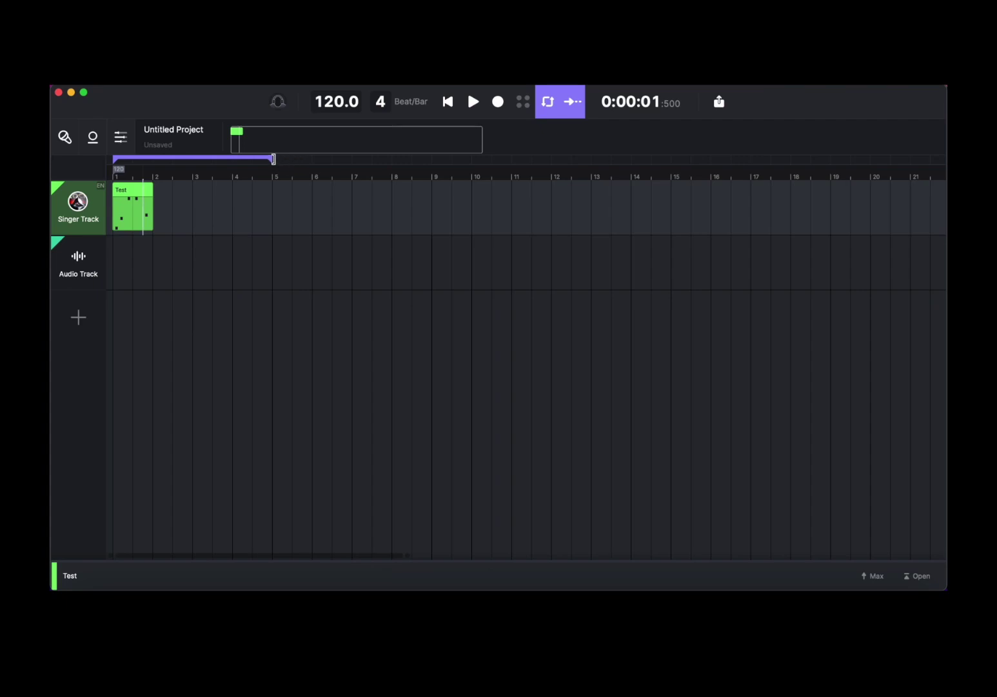
pyautogui.moveTo(273, 160); pyautogui.dragTo(177, 172)
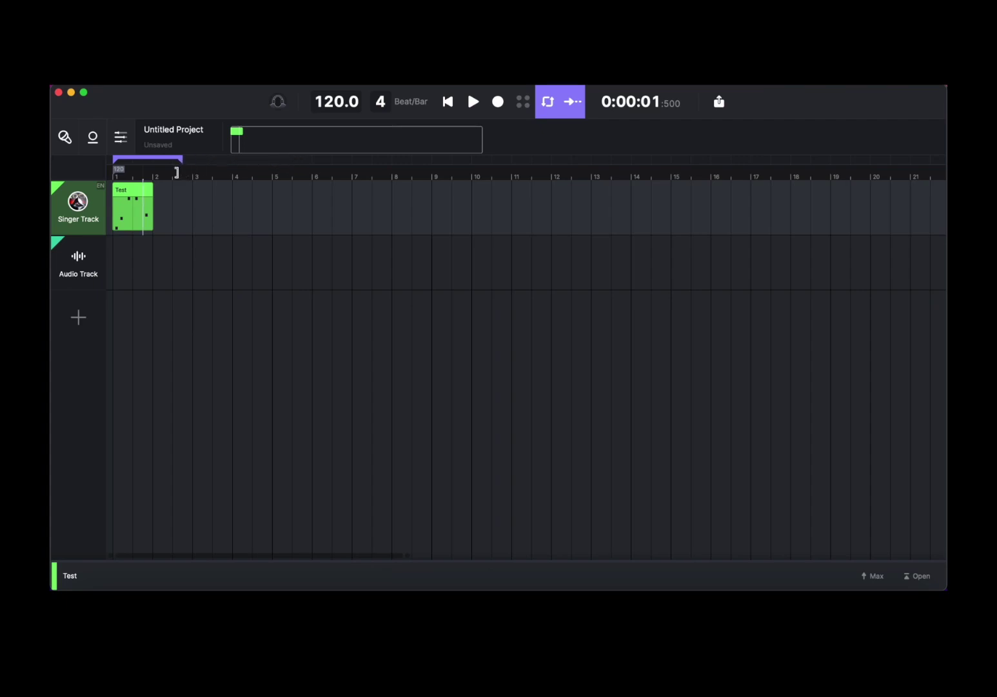
pyautogui.click(183, 206)
pyautogui.click(171, 224)
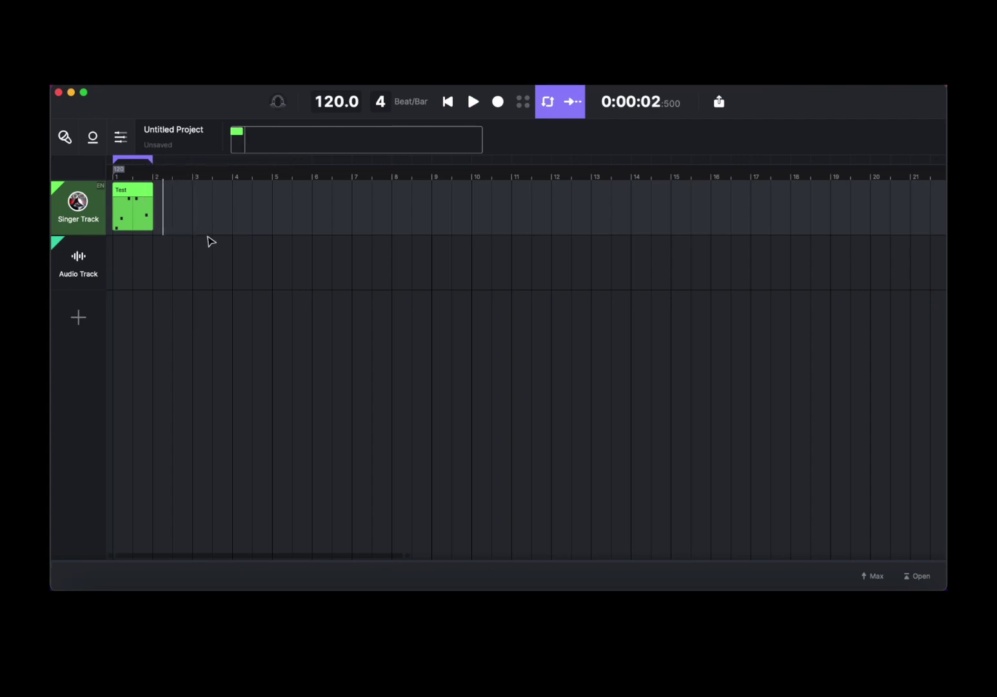
# - Open the Test clip's notes and add vibrato with amplitude 4.0 and frequency 6.0 to the third note, B3
pyautogui.doubleClick(134, 213)
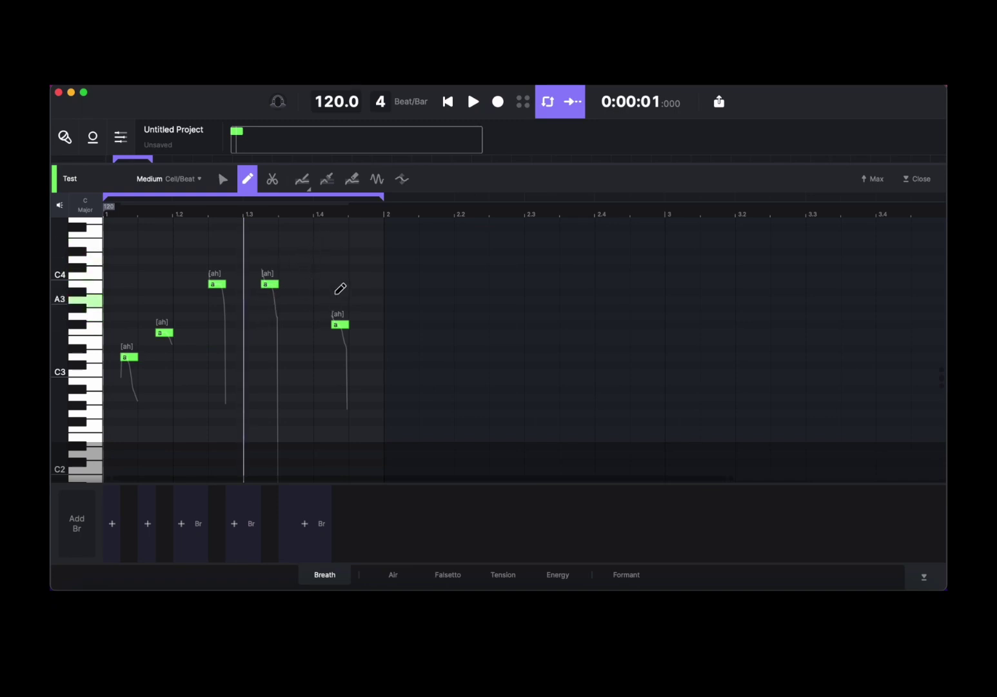
pyautogui.click(376, 180)
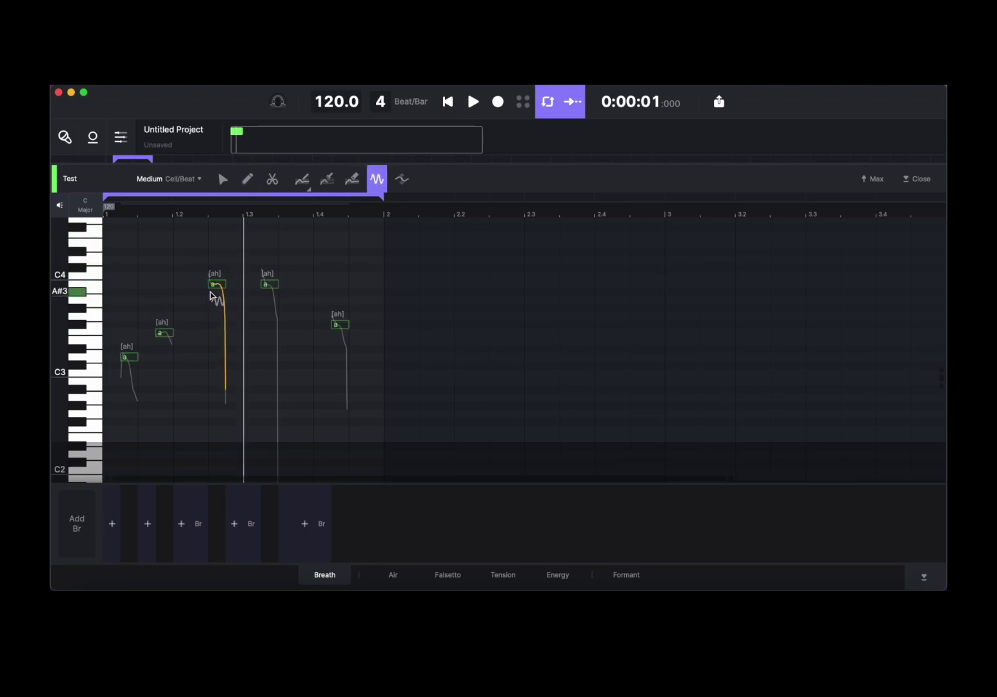
pyautogui.moveTo(215, 296); pyautogui.dragTo(217, 255)
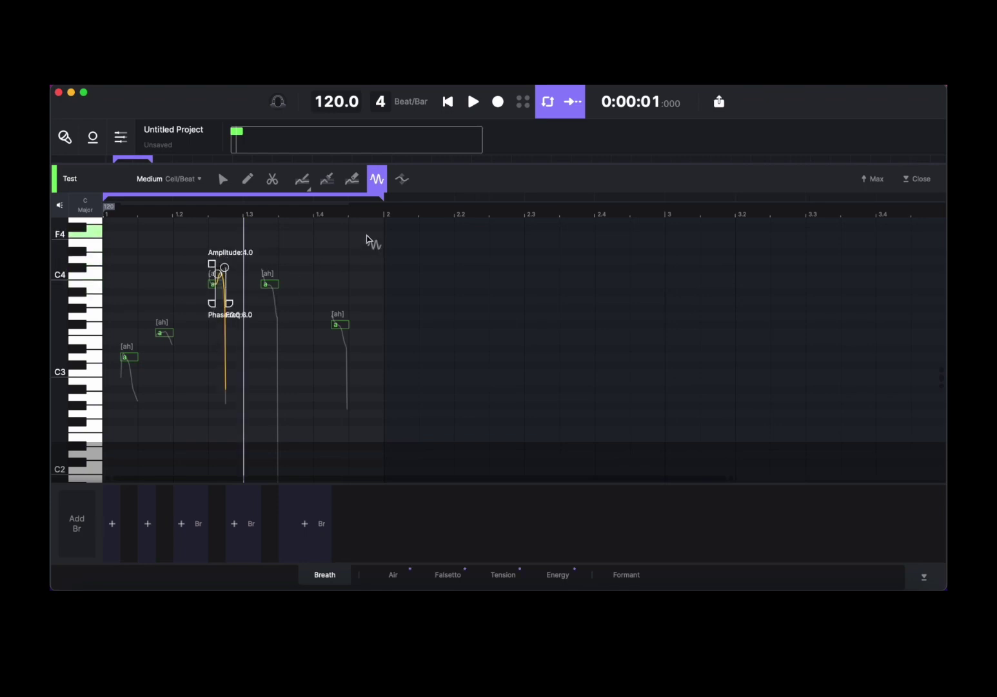
# - Apply Modulation to the pitch curve of the fourth note and play back the clip
pyautogui.click(402, 179)
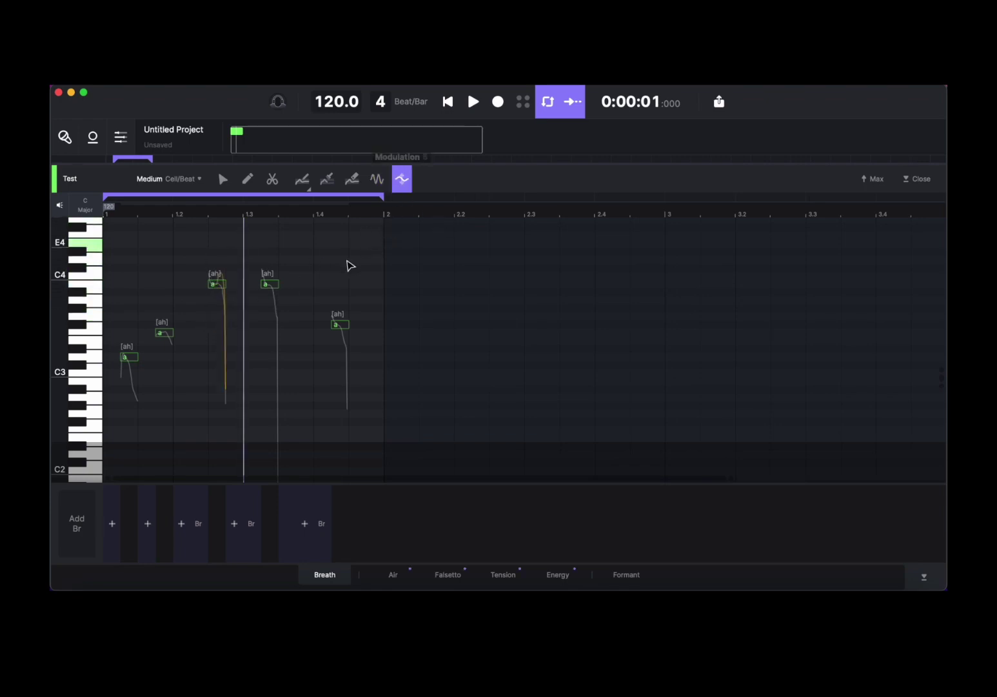
pyautogui.moveTo(272, 284)
pyautogui.mouseDown()
pyautogui.moveTo(272, 209)
pyautogui.moveTo(260, 291)
pyautogui.mouseUp()
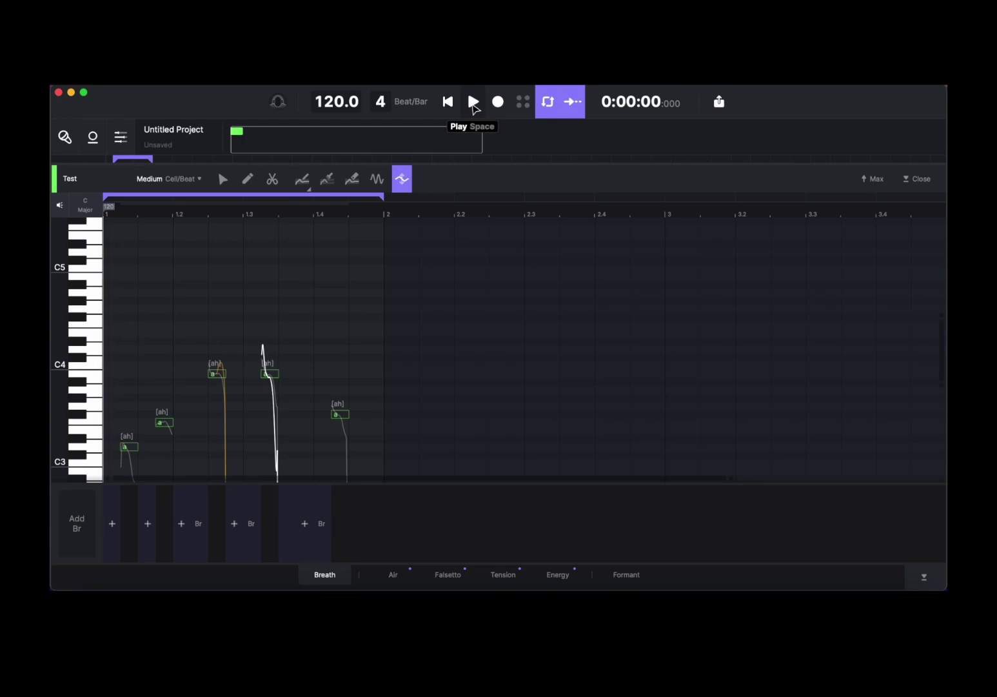
pyautogui.click(473, 103)
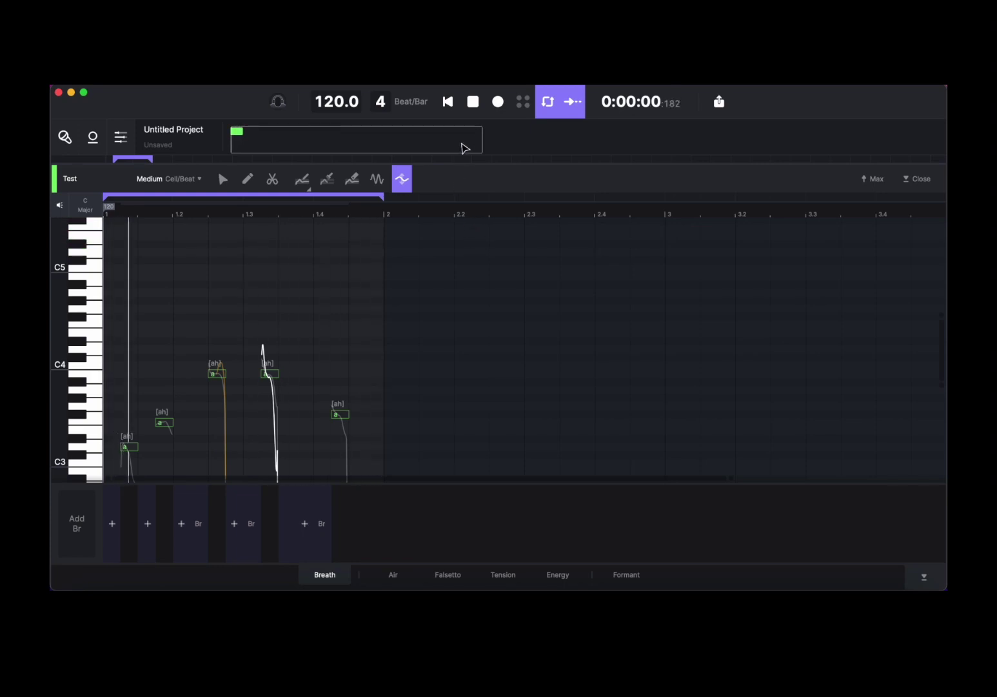
pyautogui.press('space')
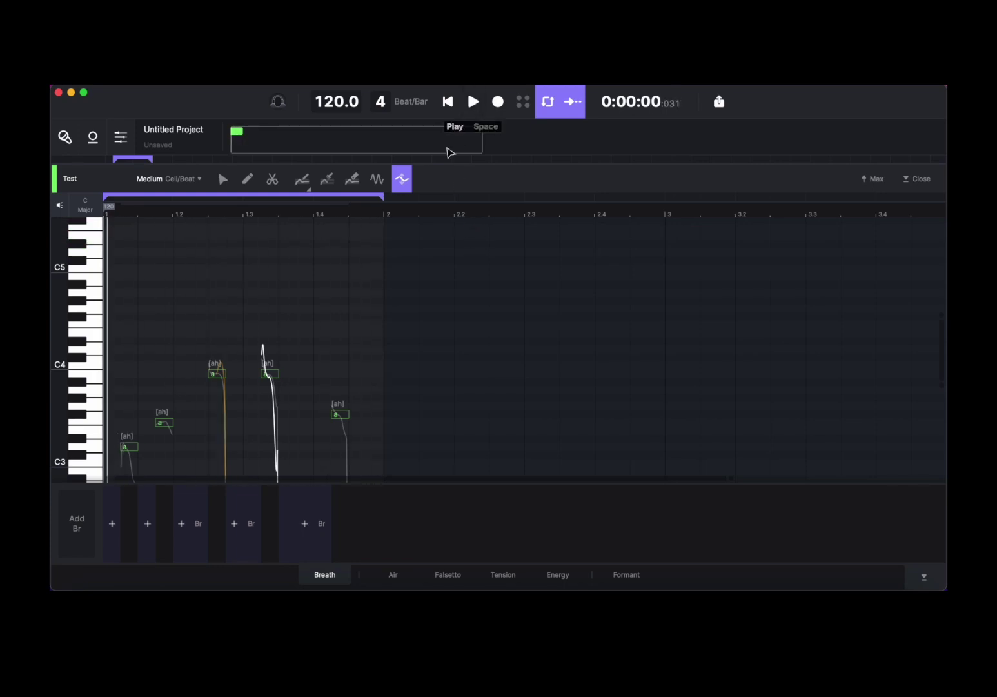
pyautogui.click(253, 407)
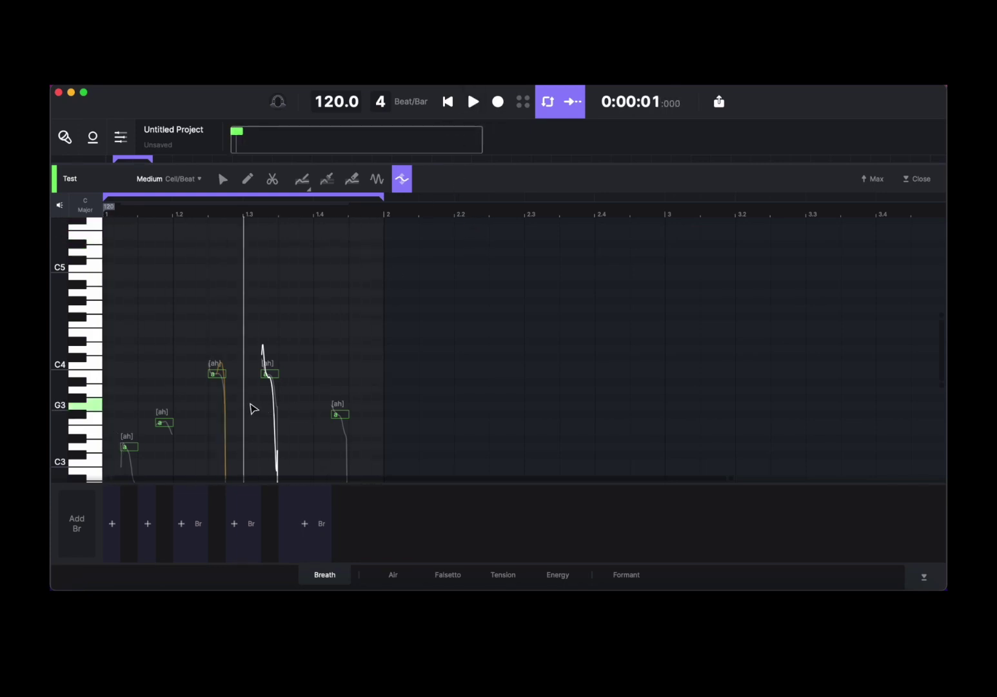
# - Lengthen the second, third and fifth notes to double their length and extend the fourth note to beat 1.4
pyautogui.click(222, 179)
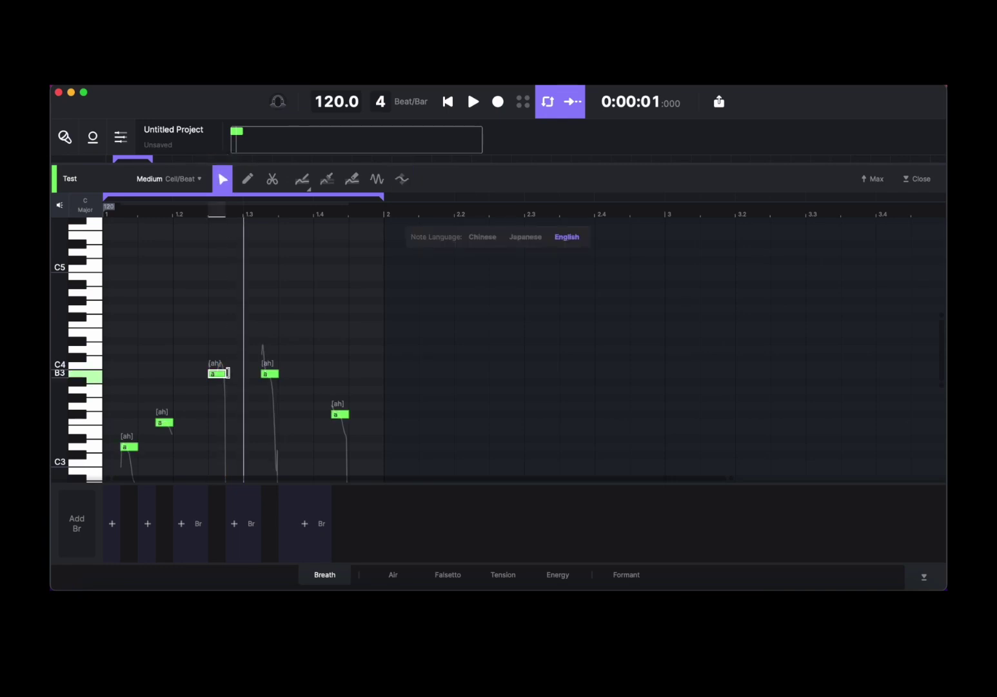
pyautogui.moveTo(225, 374); pyautogui.dragTo(243, 373)
pyautogui.click(274, 374)
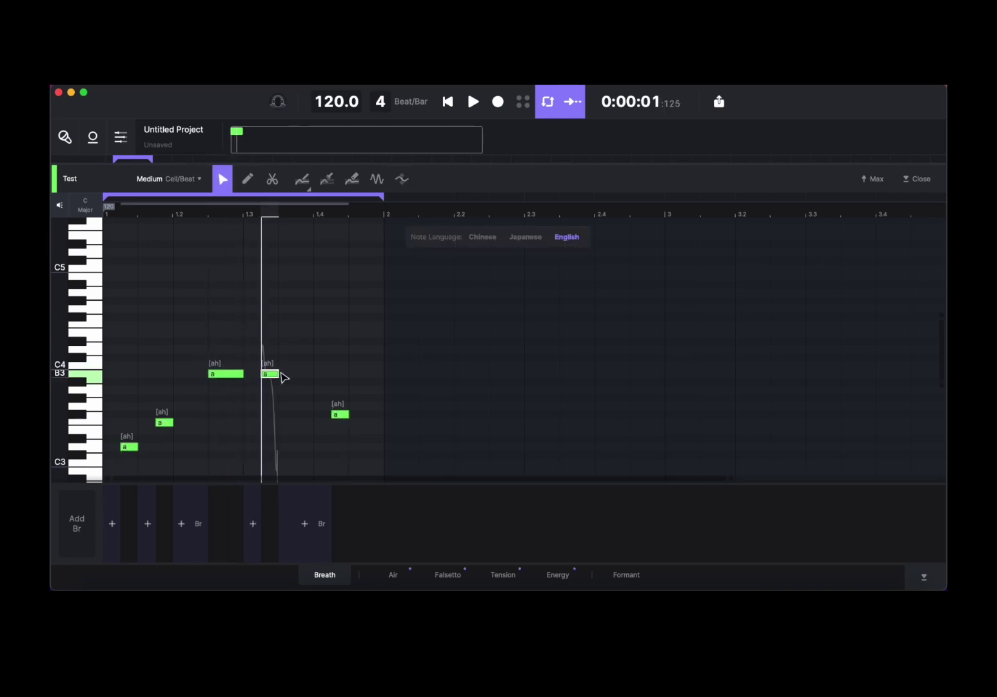
pyautogui.moveTo(300, 375); pyautogui.dragTo(314, 376)
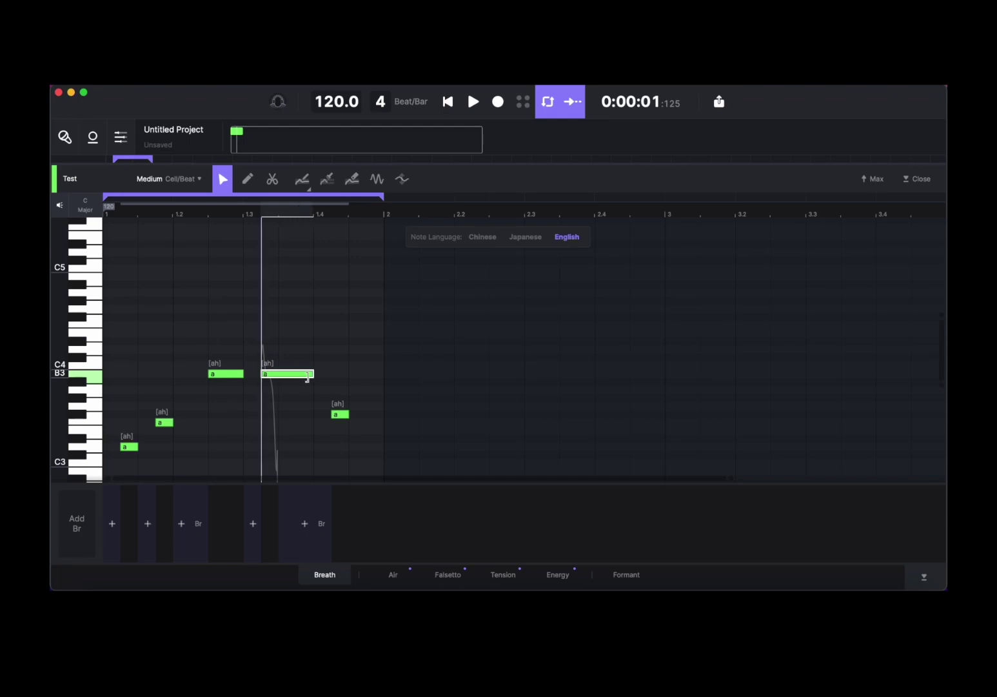
pyautogui.click(166, 422)
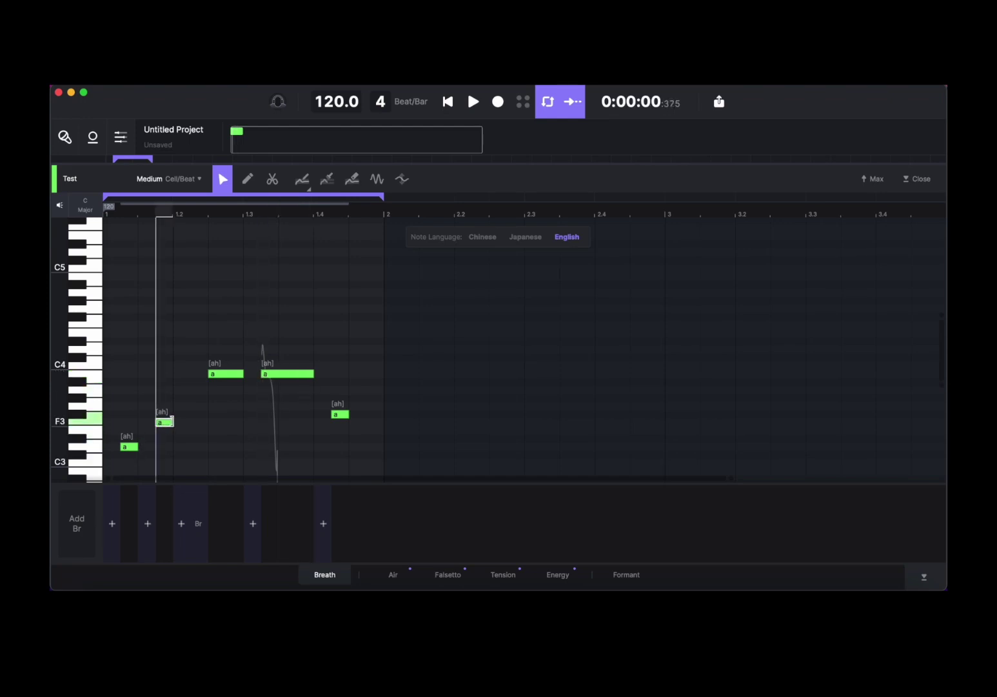
pyautogui.moveTo(179, 423); pyautogui.dragTo(191, 423)
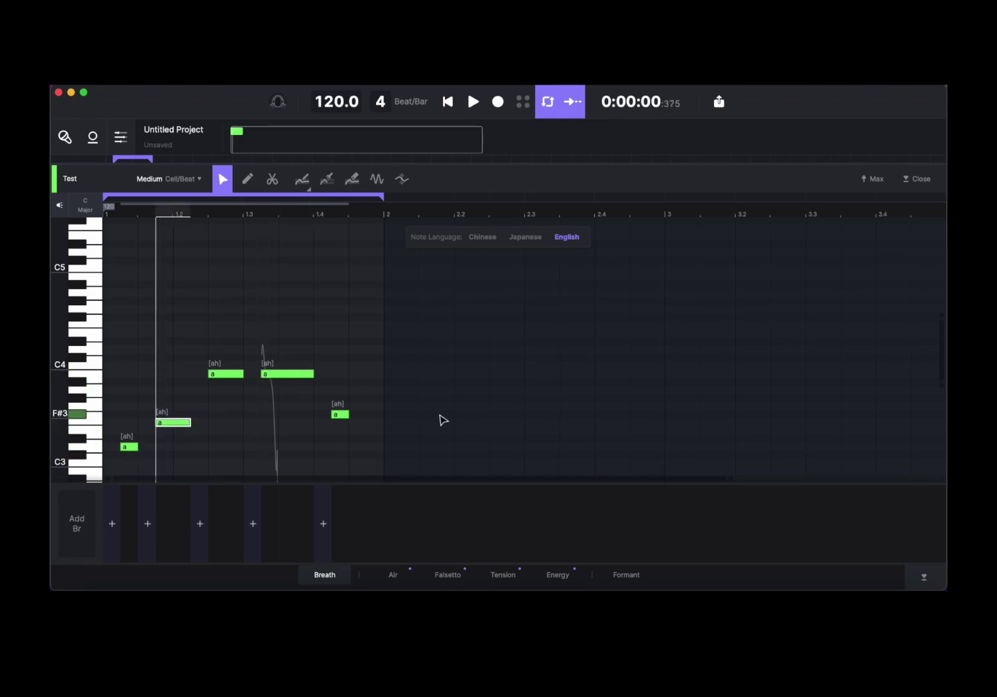
pyautogui.moveTo(347, 415); pyautogui.dragTo(367, 414)
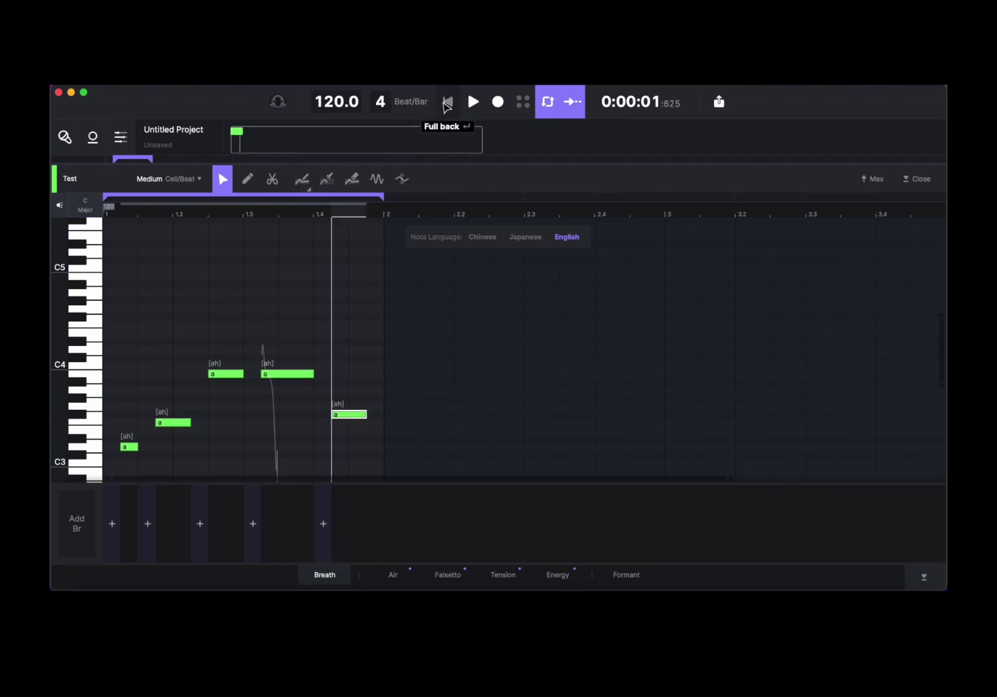
# - Play the clip from the start to hear the lengthened notes
pyautogui.click(447, 102)
pyautogui.click(472, 101)
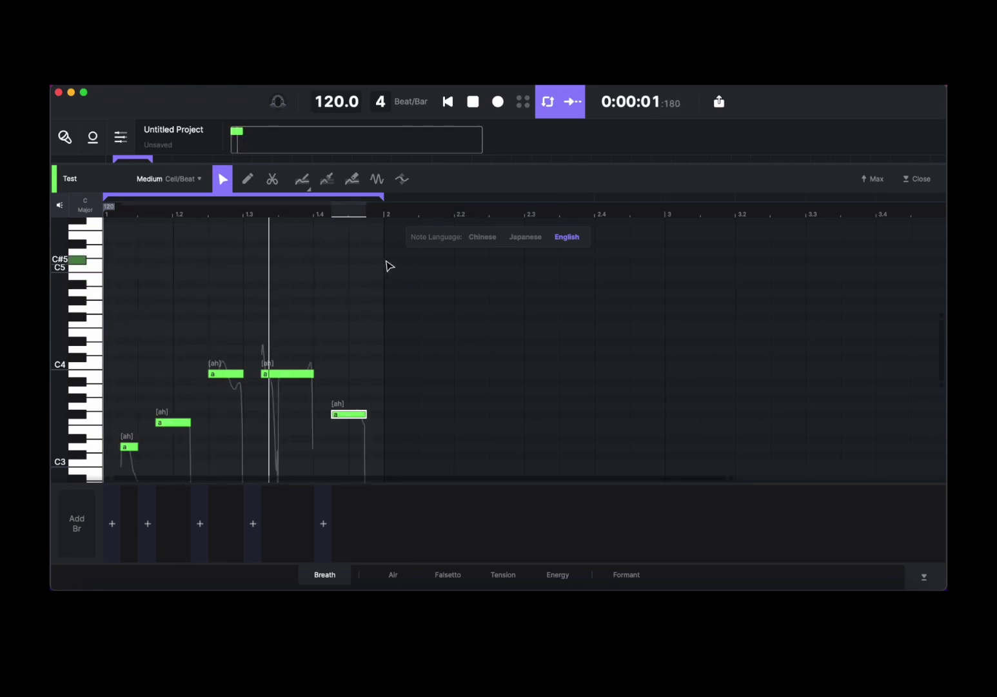
pyautogui.click(476, 104)
# - Start the fade-out of the third note's vibrato slightly earlier and set its phase to 0.1
pyautogui.click(377, 178)
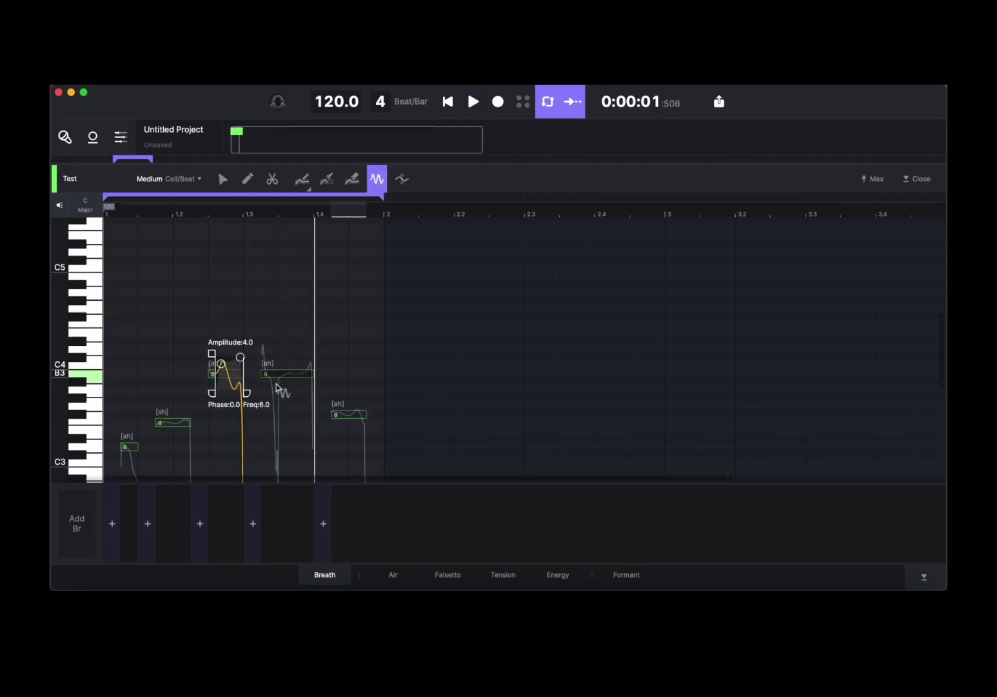
pyautogui.moveTo(241, 361); pyautogui.dragTo(222, 344)
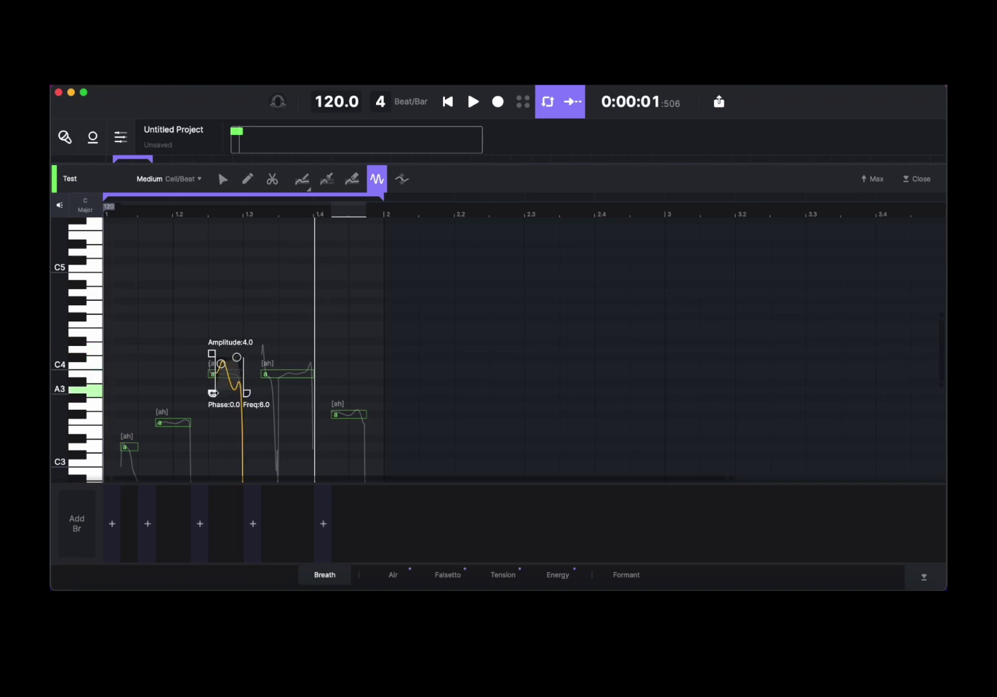
pyautogui.moveTo(213, 395); pyautogui.dragTo(216, 395)
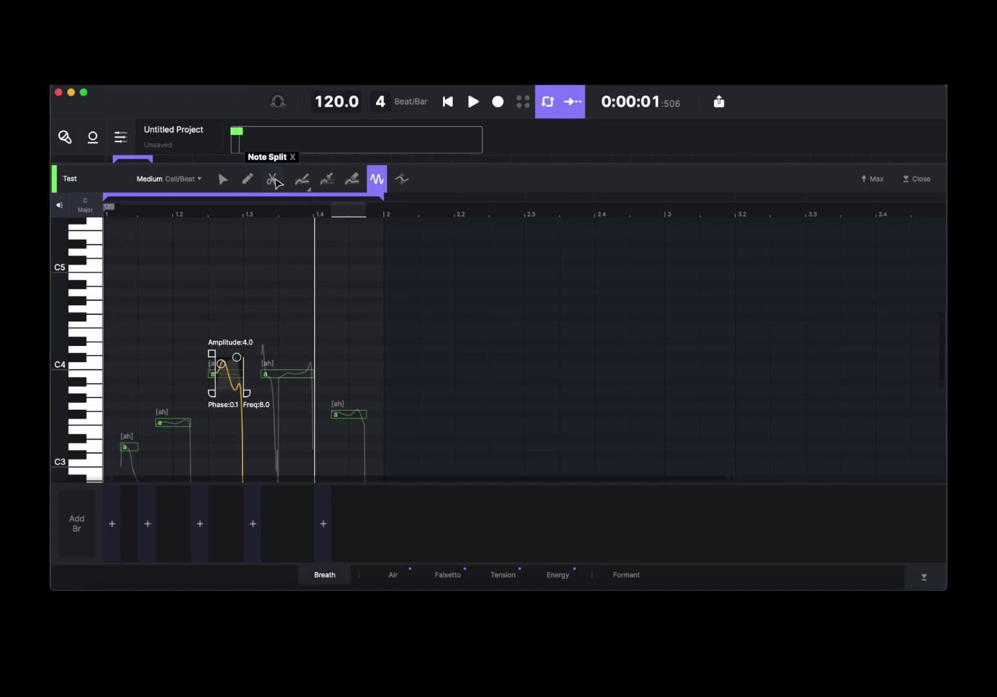
# - Draw a continuous pitch curve that rises from the first note to the third and dips across the fourth
pyautogui.click(301, 181)
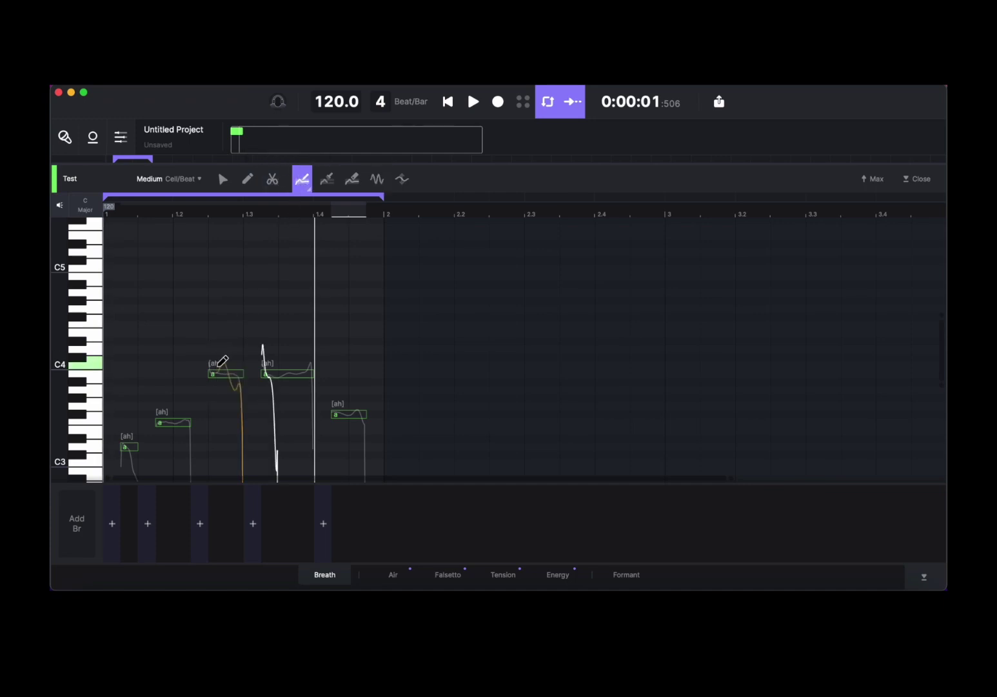
pyautogui.moveTo(130, 430)
pyautogui.mouseDown()
pyautogui.moveTo(188, 405)
pyautogui.moveTo(210, 368)
pyautogui.moveTo(232, 360)
pyautogui.moveTo(271, 382)
pyautogui.moveTo(314, 367)
pyautogui.mouseUp()
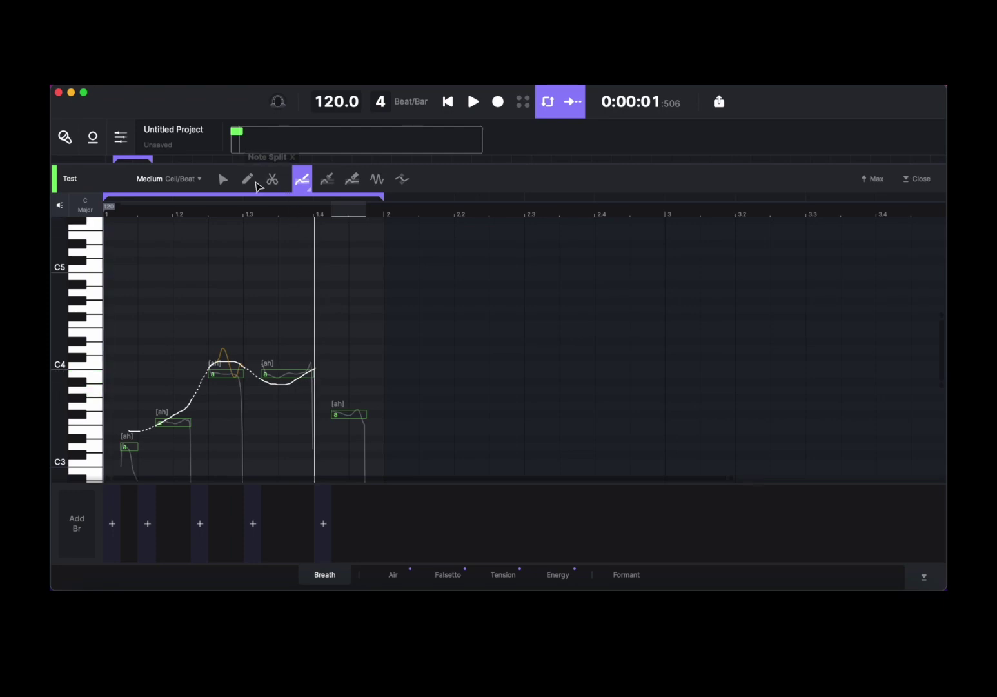
pyautogui.click(248, 179)
pyautogui.click(224, 180)
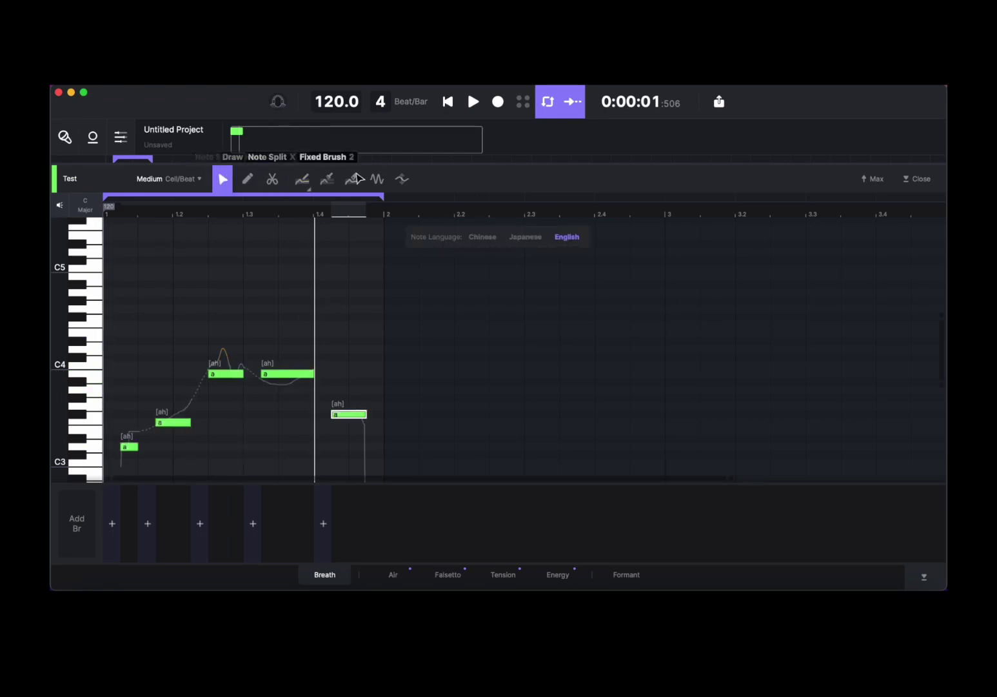
# - Play the clip from the start to hear the hand-drawn pitch curve
pyautogui.click(451, 103)
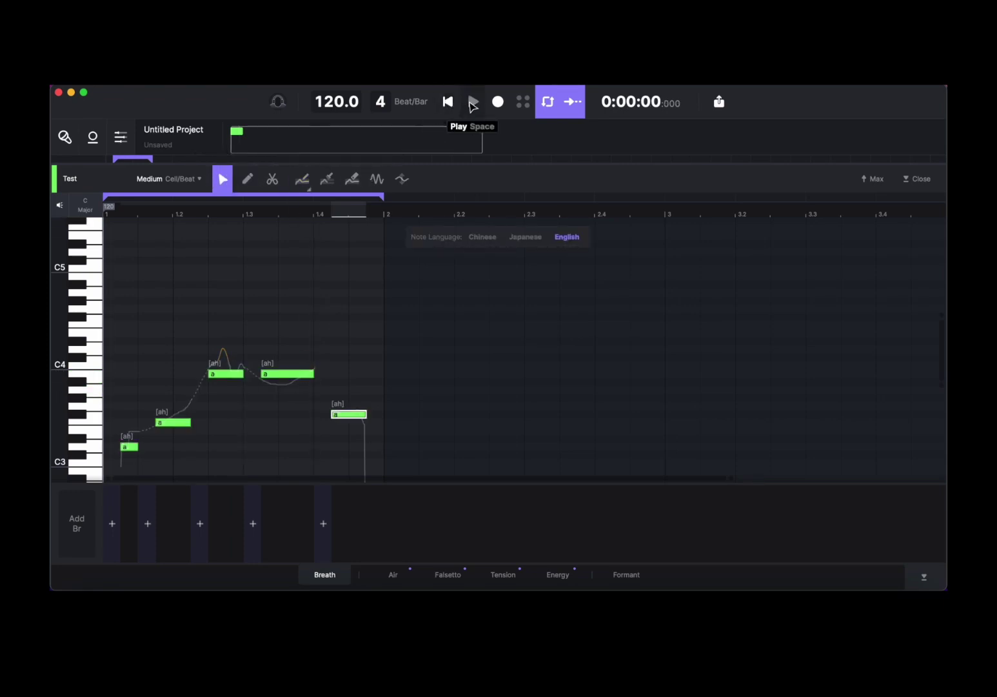
pyautogui.click(473, 101)
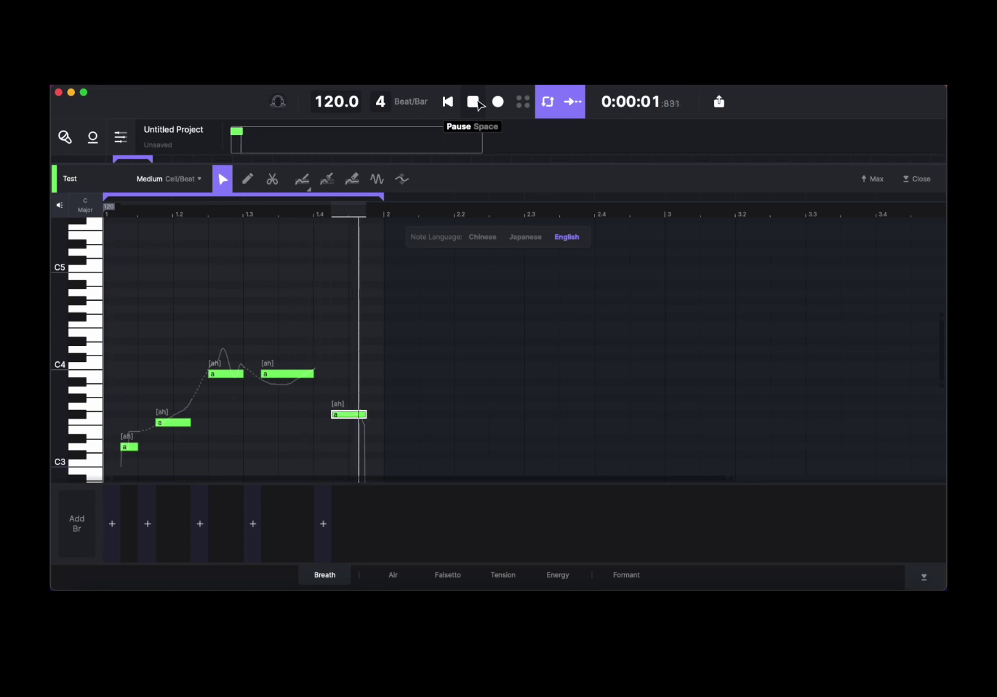
pyautogui.click(475, 102)
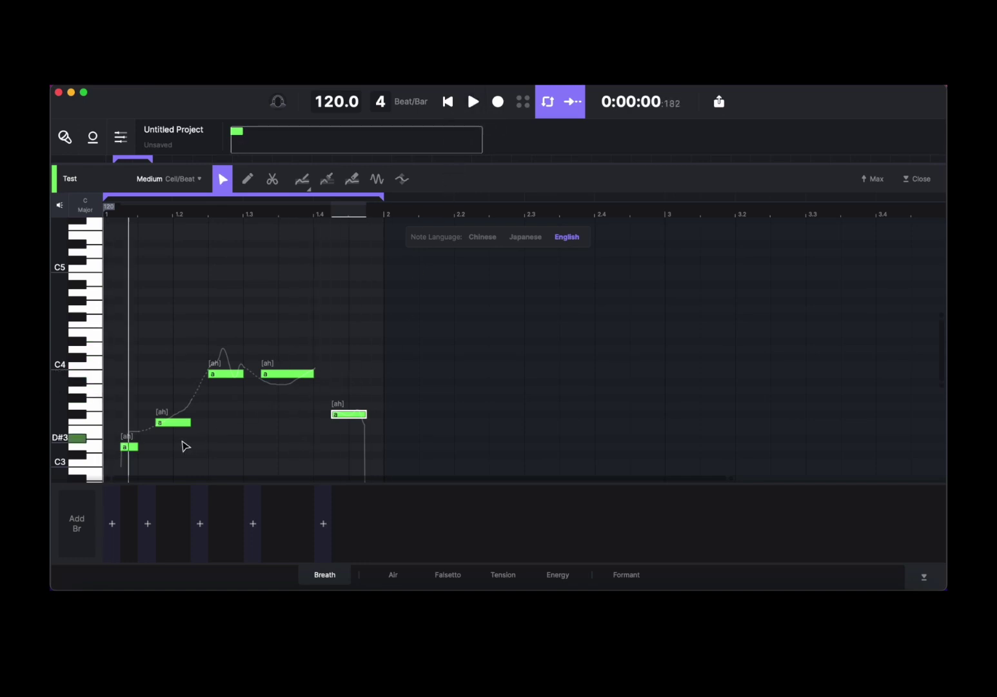
# - Set the second note's lyric to "This"
pyautogui.rightClick(179, 420)
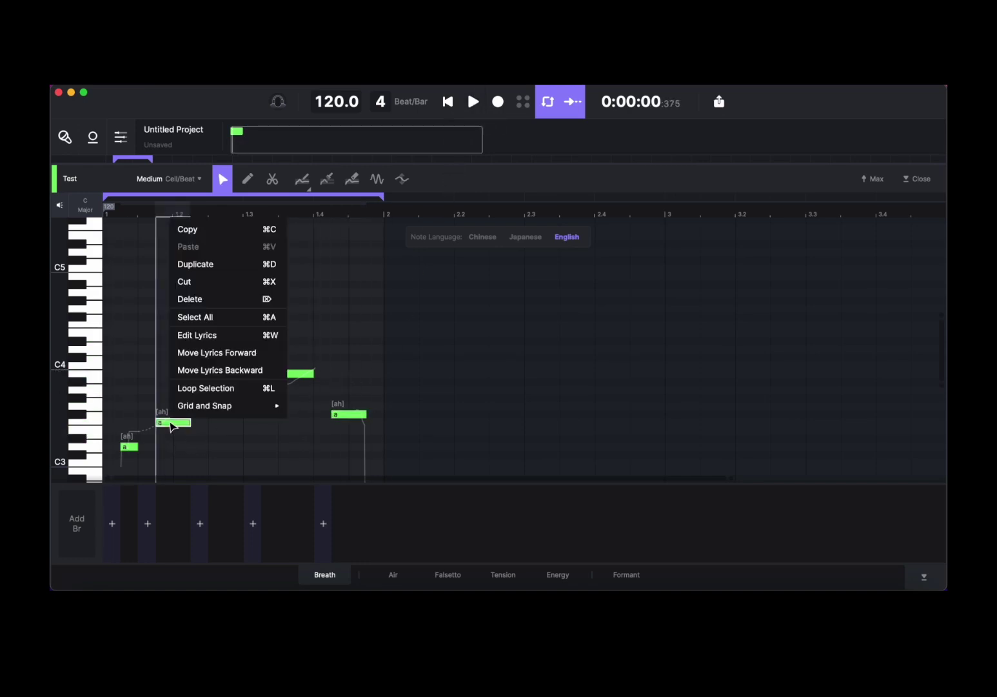
pyautogui.click(220, 334)
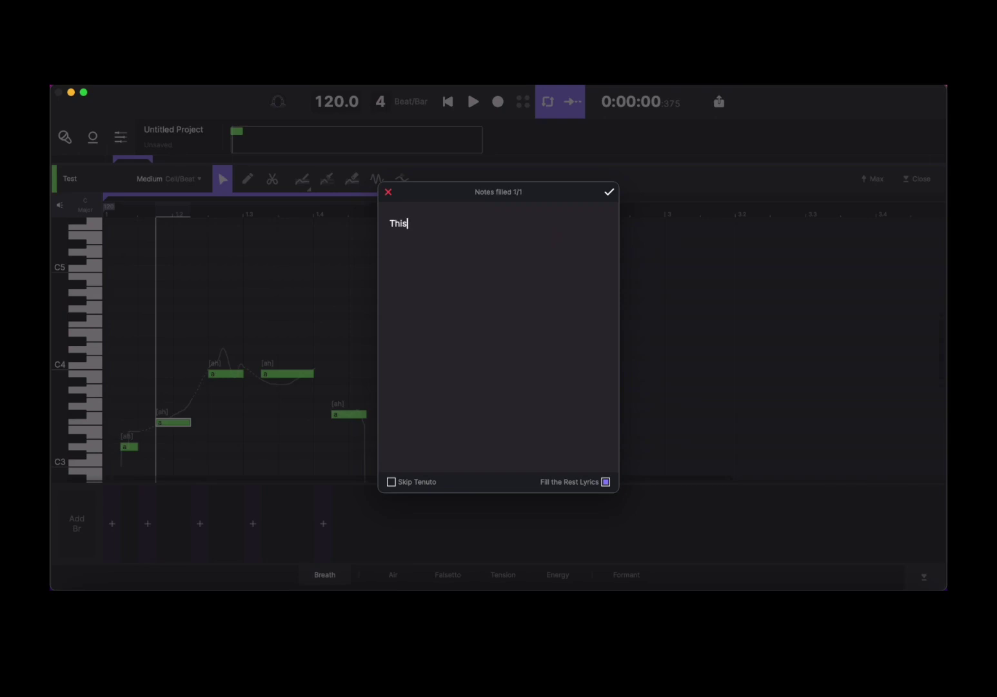
pyautogui.click(609, 192)
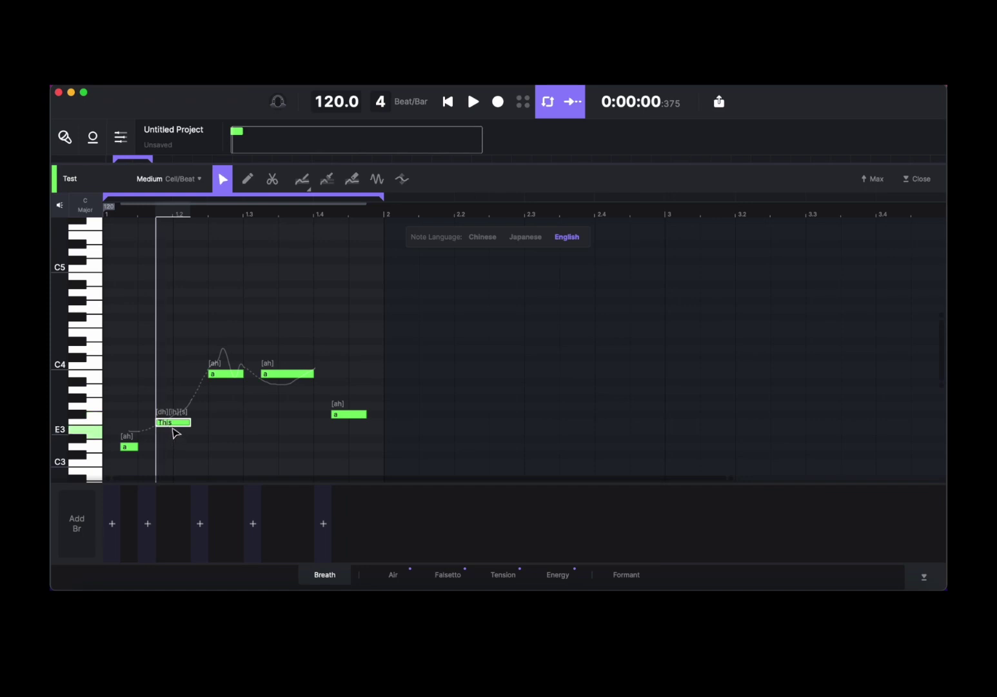
# - Play the clip from the start to hear the second note sung with its new lyric
pyautogui.click(447, 102)
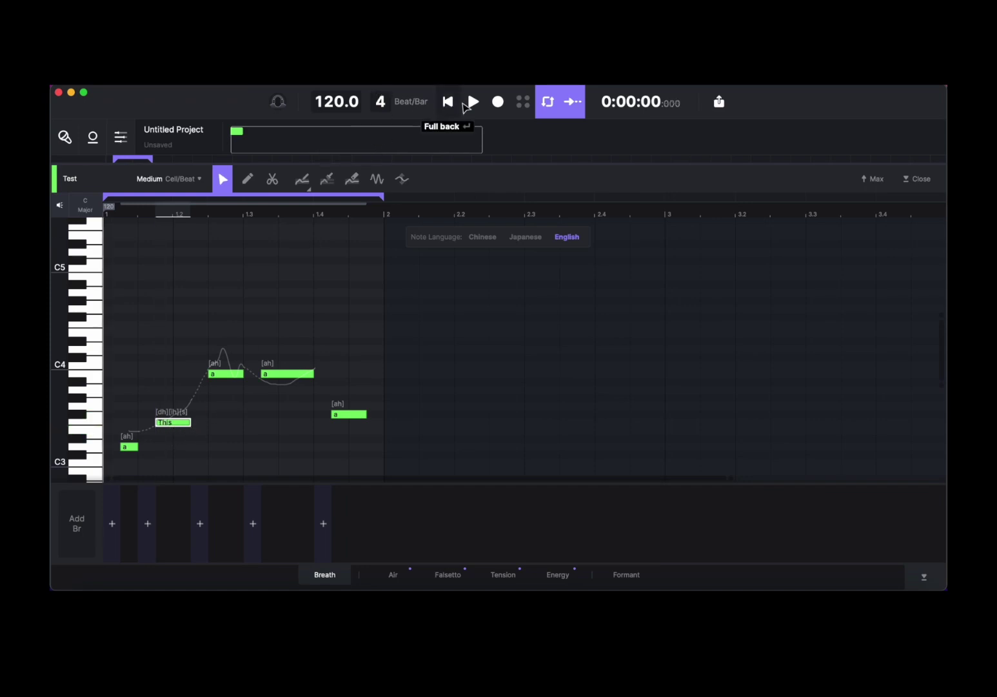
pyautogui.click(476, 102)
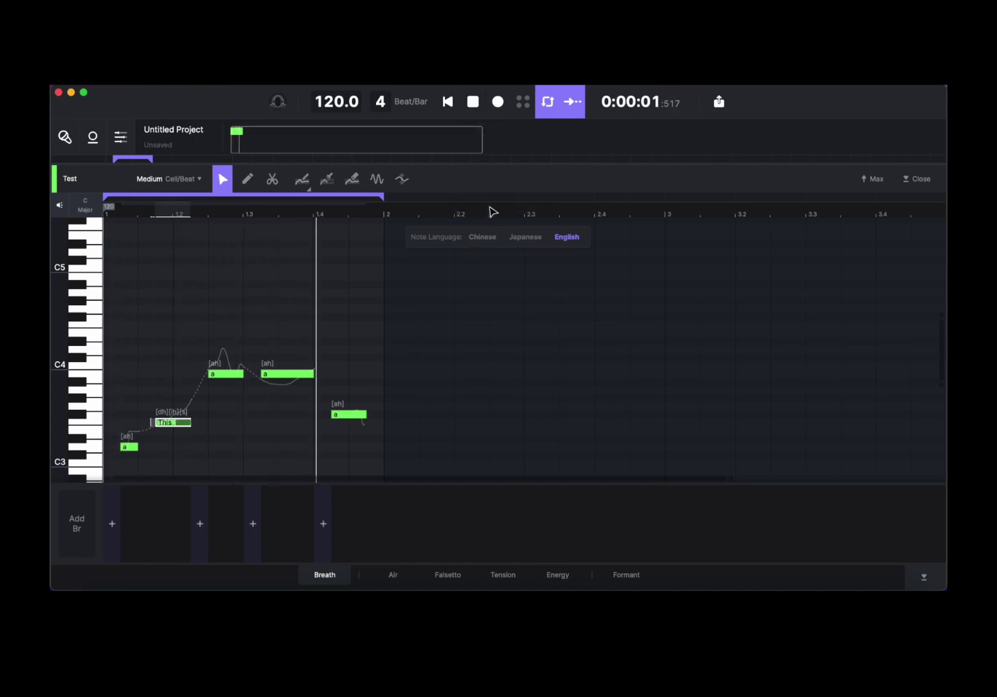
pyautogui.click(473, 102)
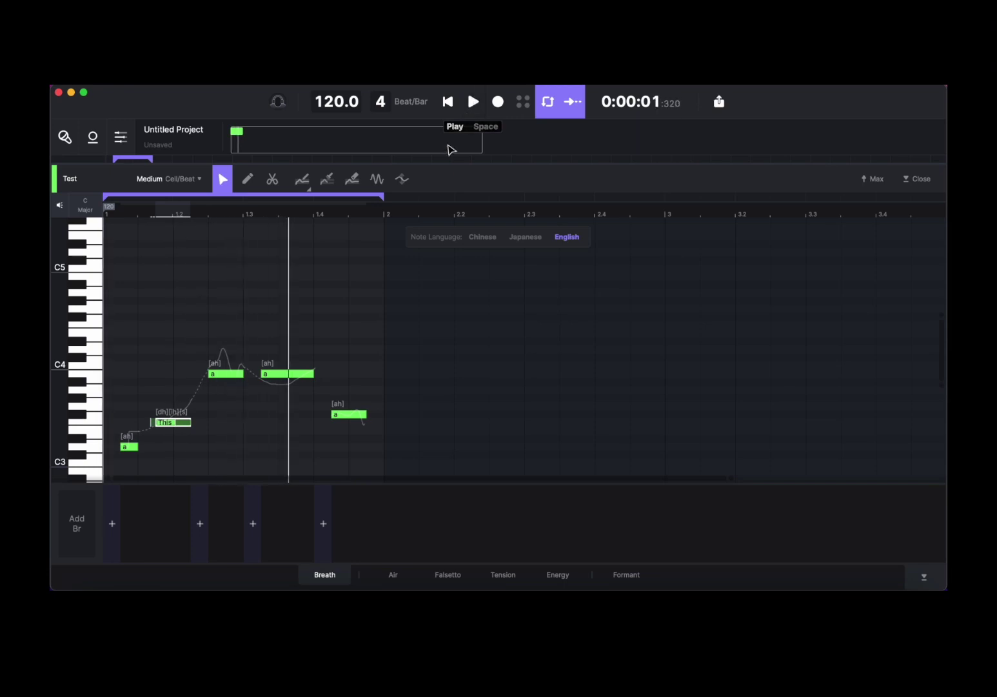
# - Set the first note's lyric to "Is"
pyautogui.rightClick(129, 447)
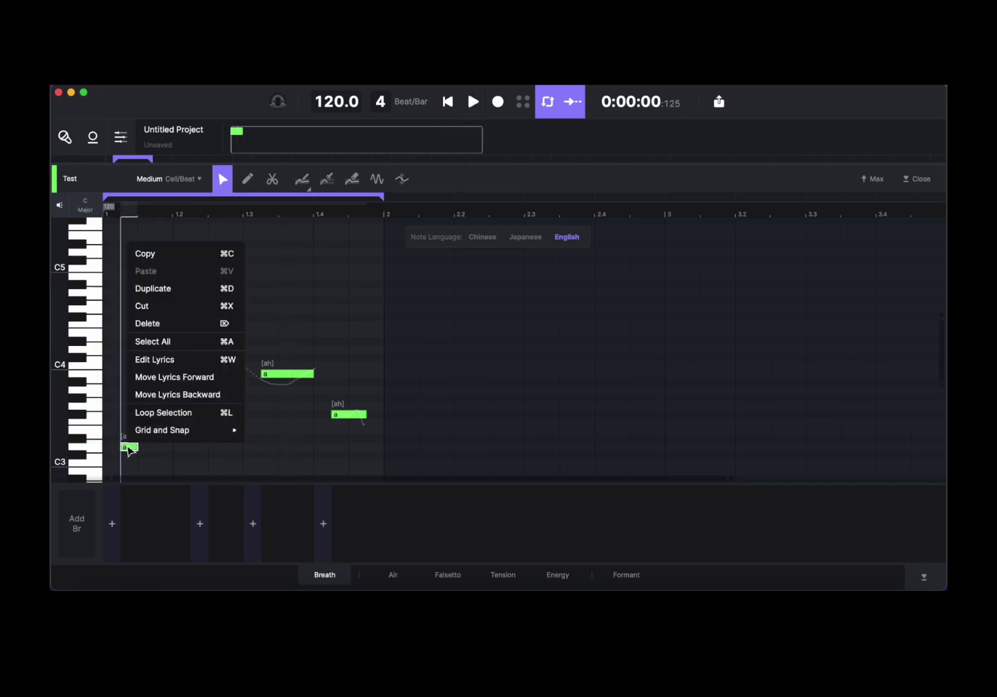
pyautogui.click(181, 368)
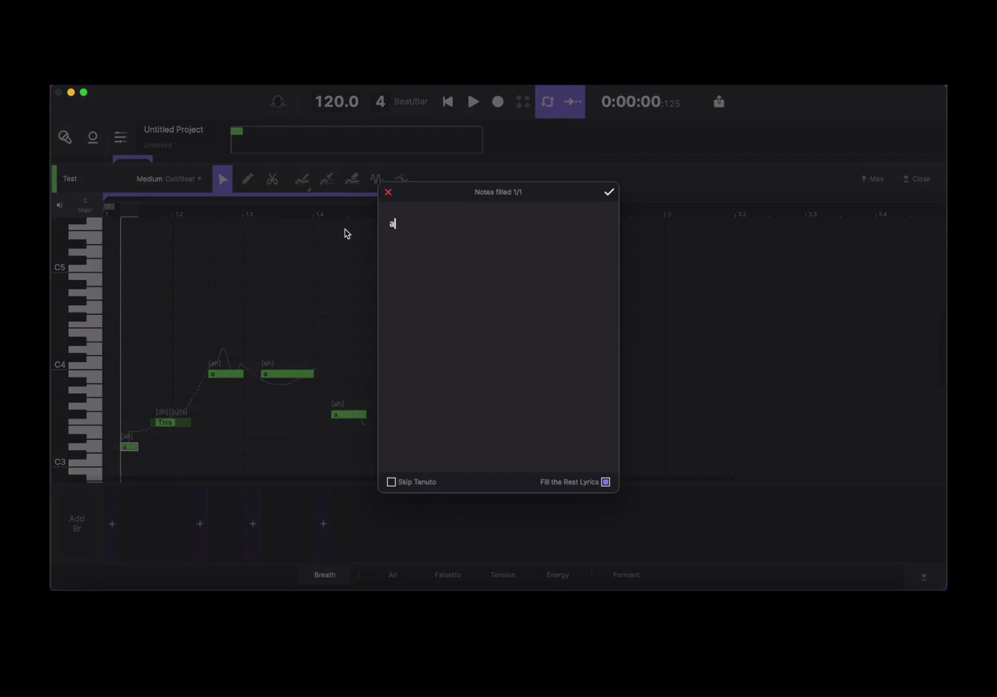
pyautogui.press('BackSpace')
pyautogui.click(608, 194)
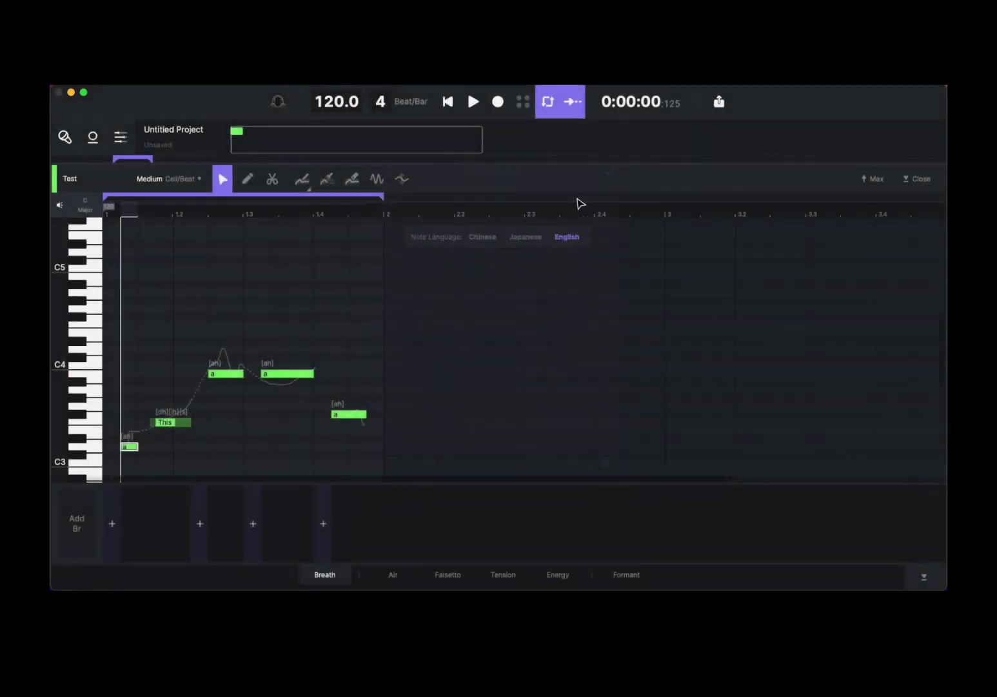
# - Set the third note's lyric to "Your"
pyautogui.click(229, 375)
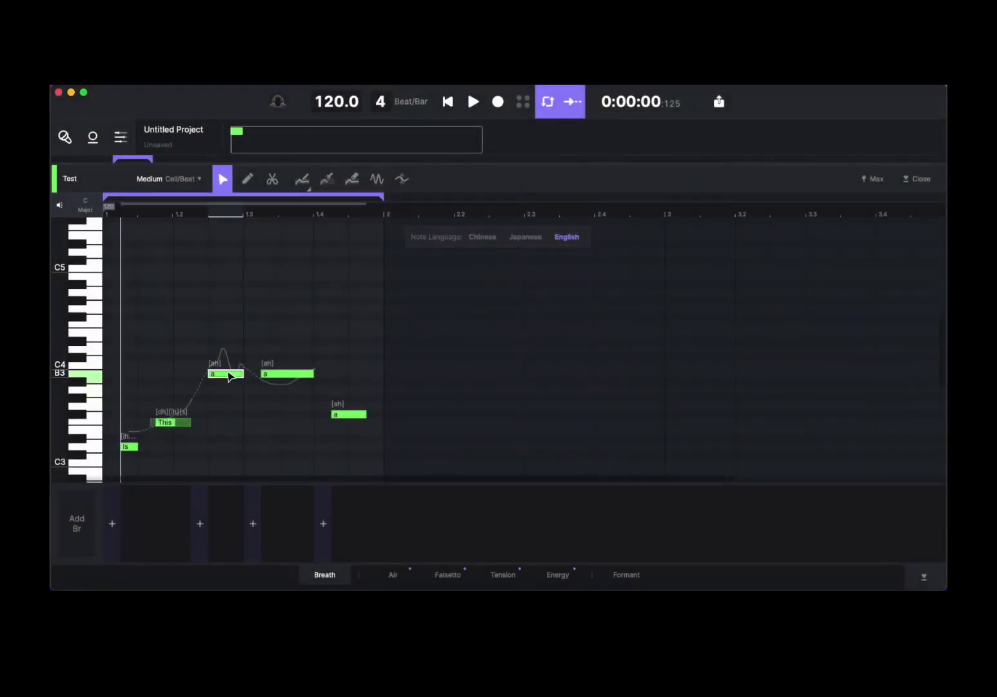
pyautogui.rightClick(229, 375)
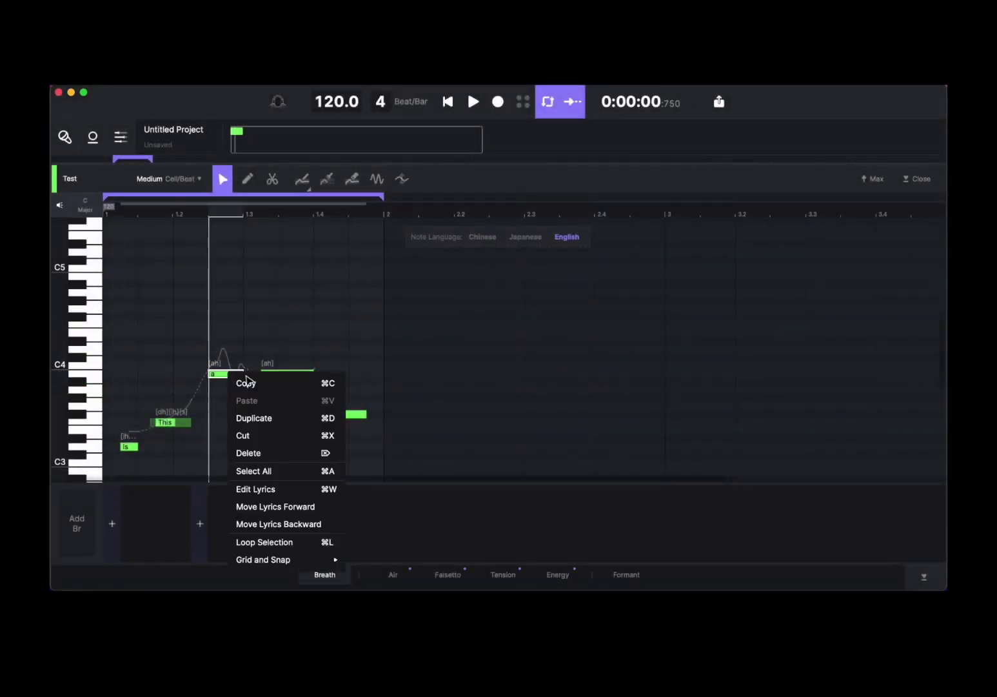
pyautogui.click(300, 488)
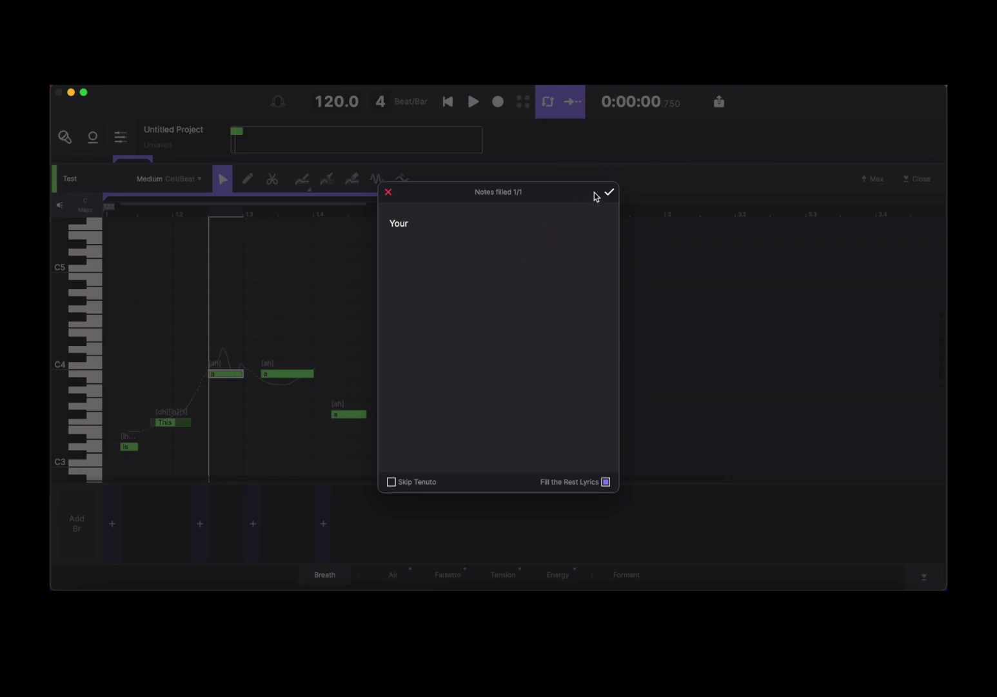
pyautogui.click(608, 193)
# - Fill the fourth note's lyric with "Style" and the fifth note's with "?"
pyautogui.click(285, 375)
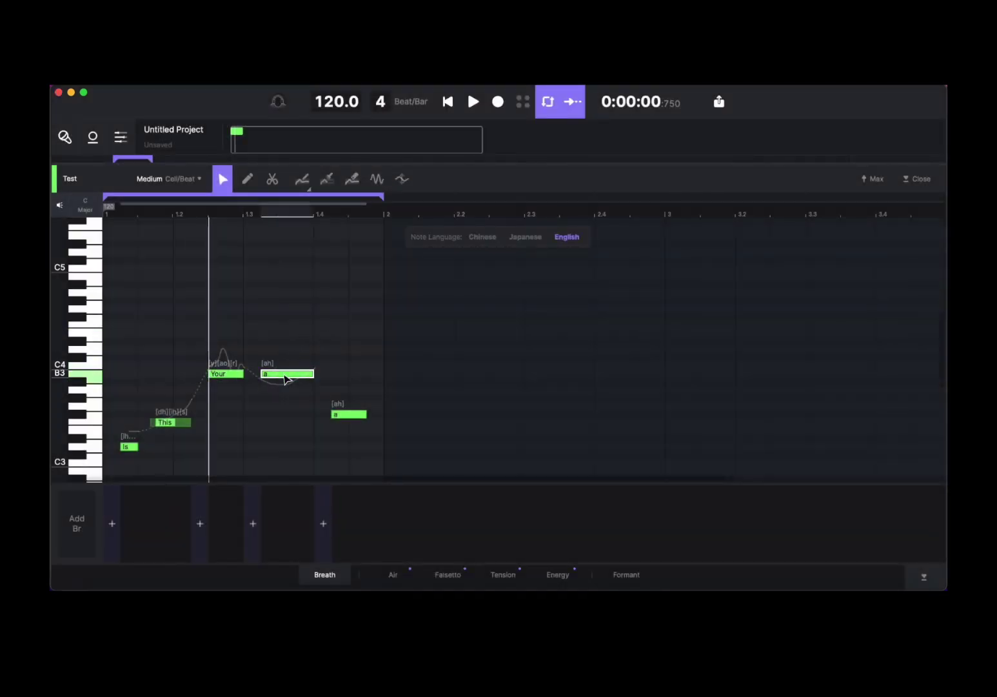
pyautogui.rightClick(285, 378)
pyautogui.click(355, 491)
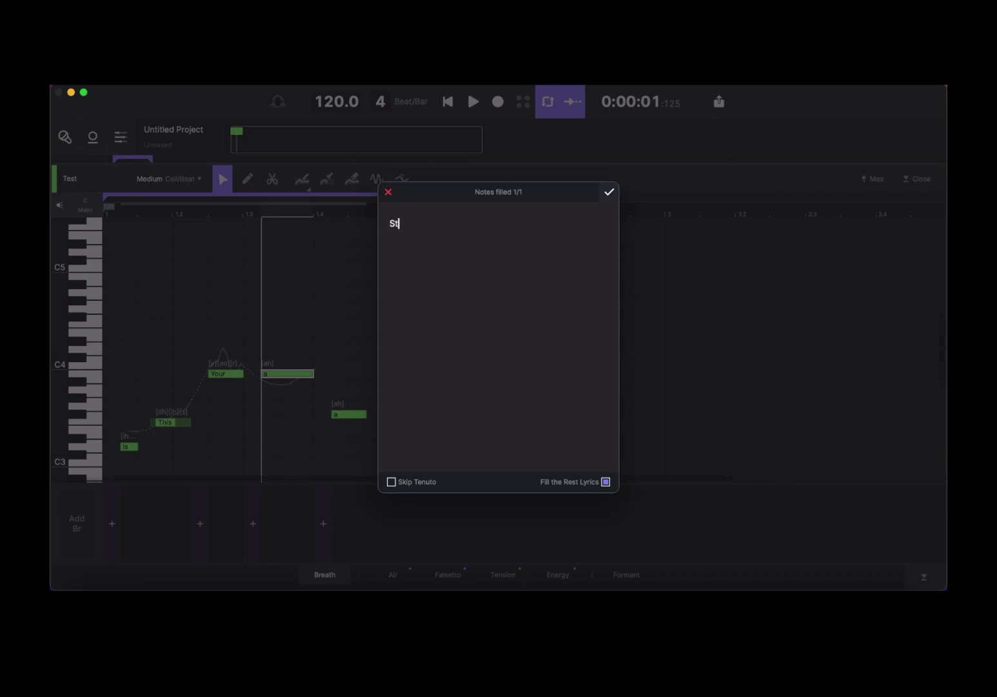
pyautogui.click(609, 194)
# - Play the clip from the start to hear the full lyric phrase
pyautogui.click(448, 101)
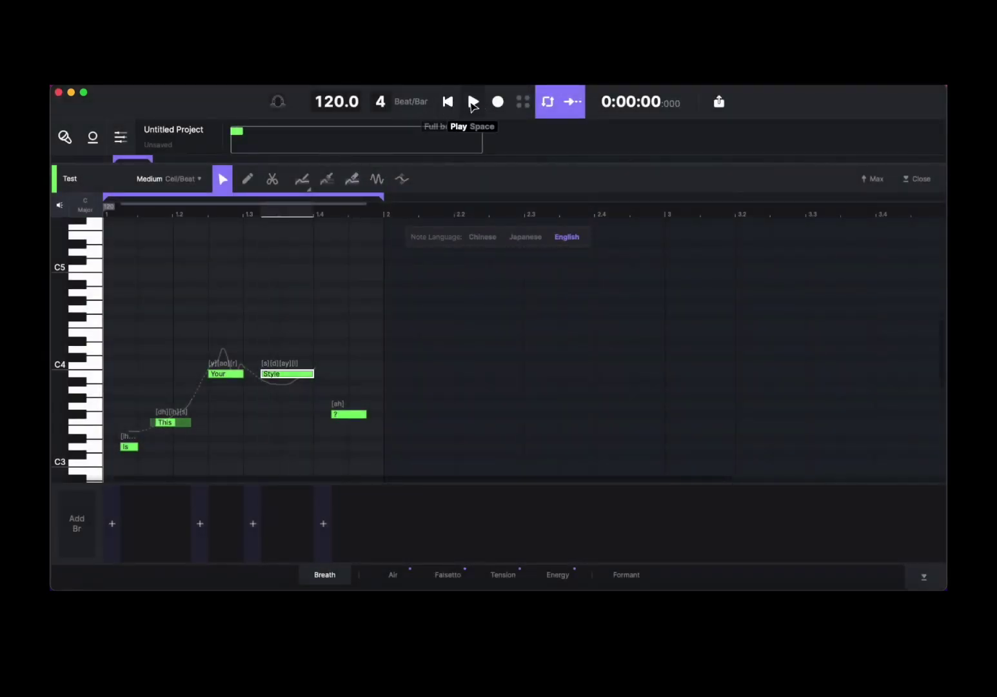
pyautogui.click(477, 102)
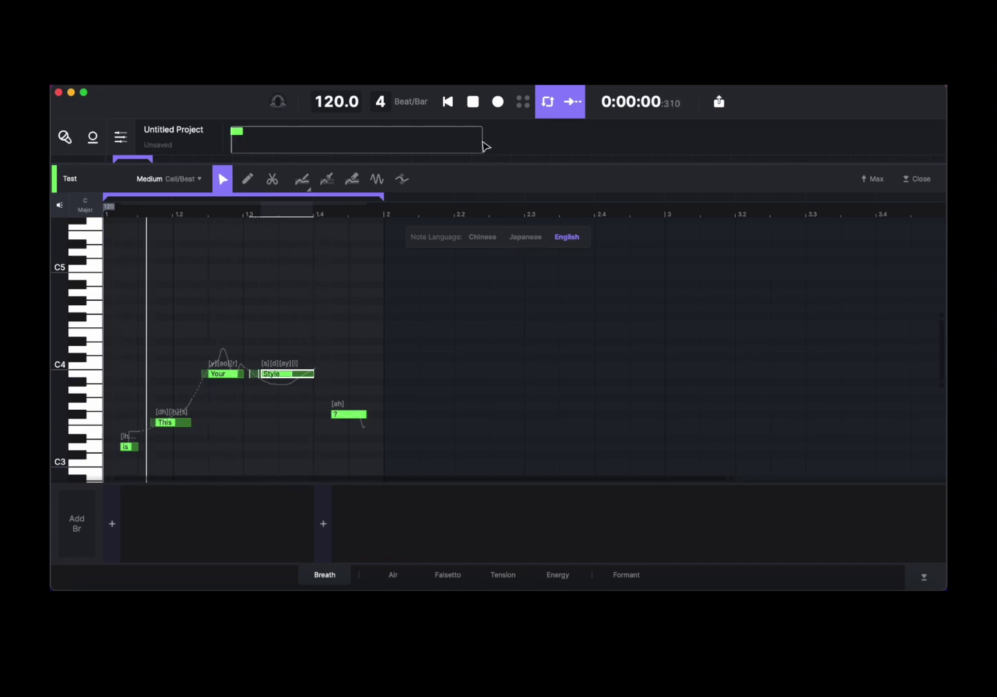
pyautogui.click(473, 102)
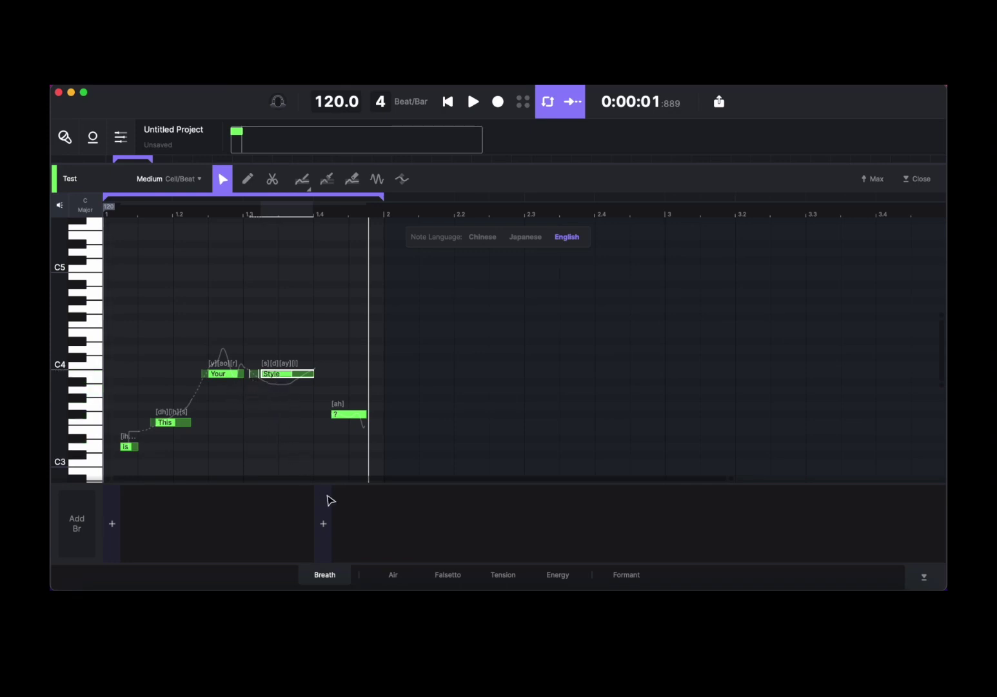
# - Draw an Air envelope that rises above the baseline up to the third note and falls below it towards the last note
pyautogui.click(389, 575)
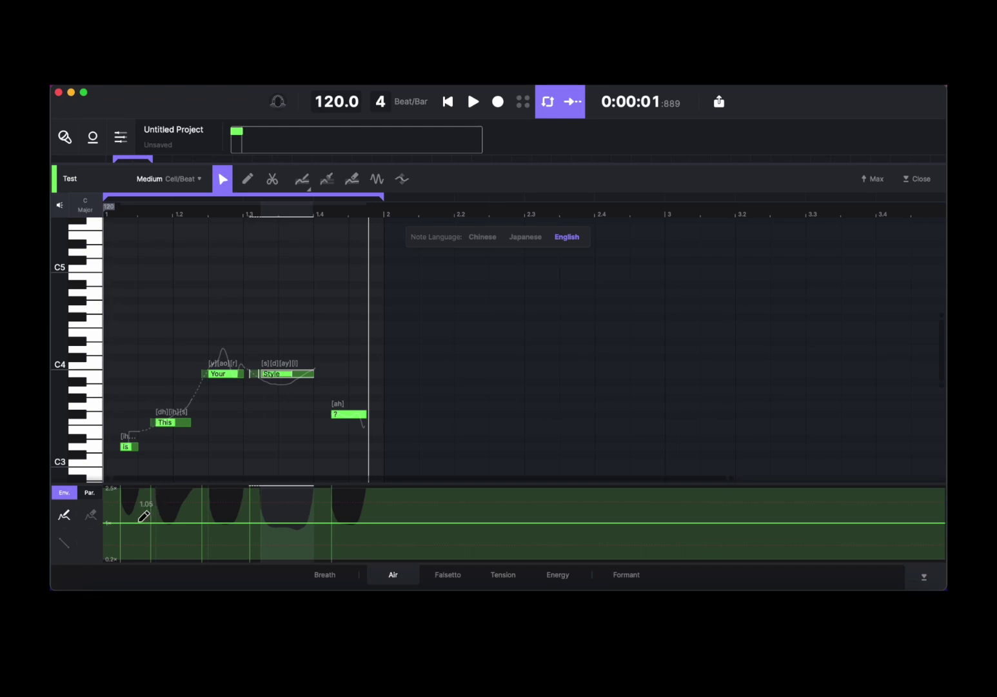
pyautogui.moveTo(138, 521)
pyautogui.mouseDown()
pyautogui.moveTo(234, 494)
pyautogui.moveTo(335, 539)
pyautogui.mouseUp()
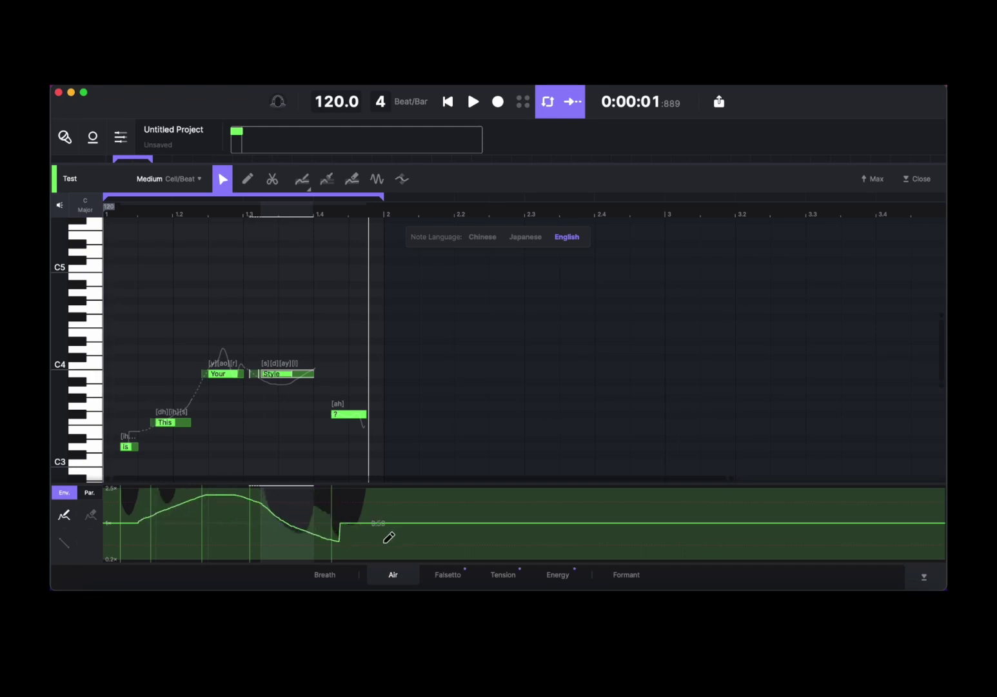
# - Draw a Formant curve that starts below zero at the first note and climbs to a positive plateau across the fourth note
pyautogui.click(449, 575)
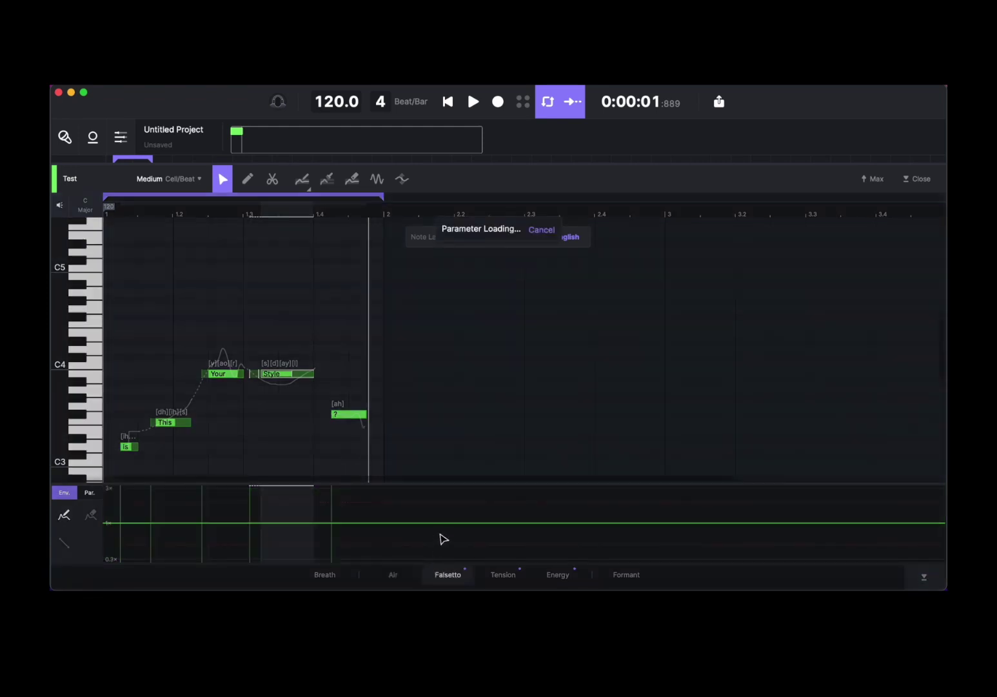
pyautogui.click(562, 576)
pyautogui.click(613, 576)
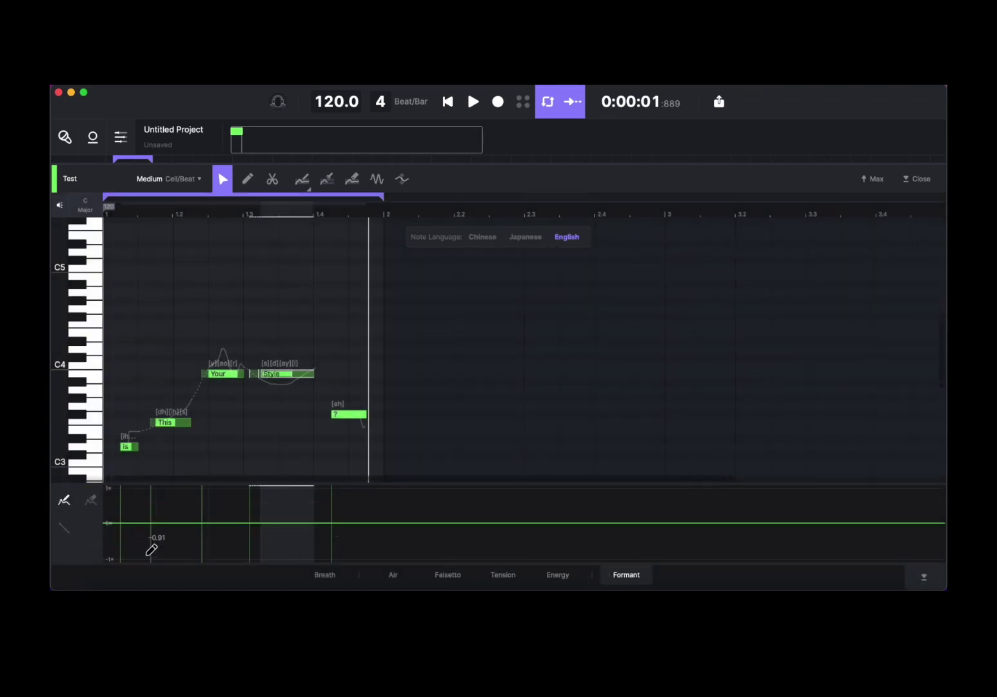
pyautogui.moveTo(128, 541)
pyautogui.mouseDown()
pyautogui.moveTo(232, 524)
pyautogui.moveTo(318, 490)
pyautogui.moveTo(340, 503)
pyautogui.mouseUp()
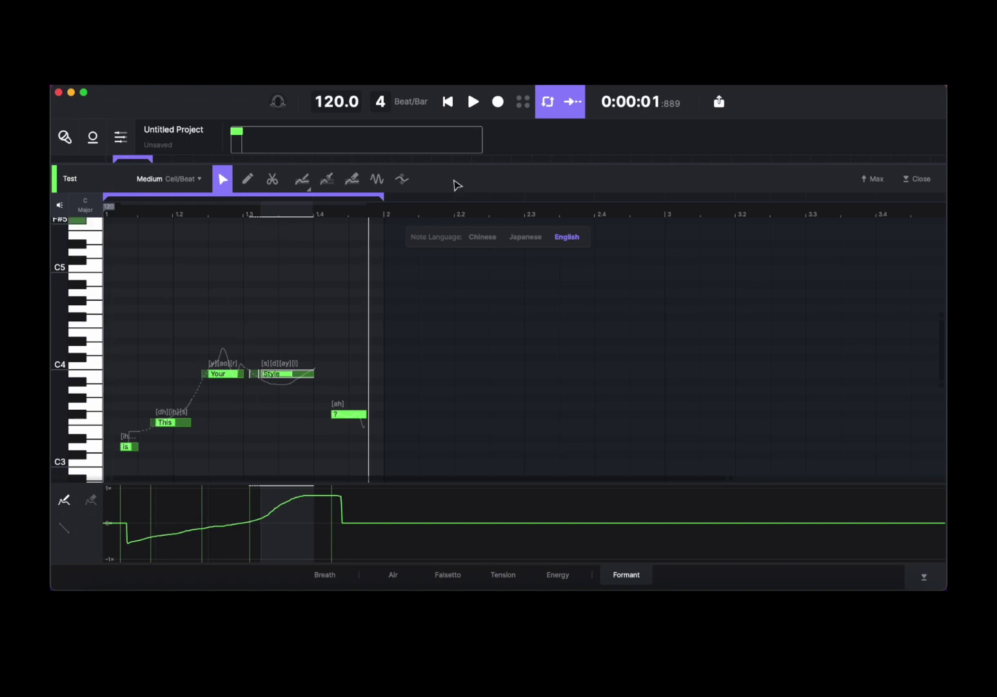
# - Play the clip from the start to hear the Air and Formant changes
pyautogui.click(447, 101)
pyautogui.click(472, 101)
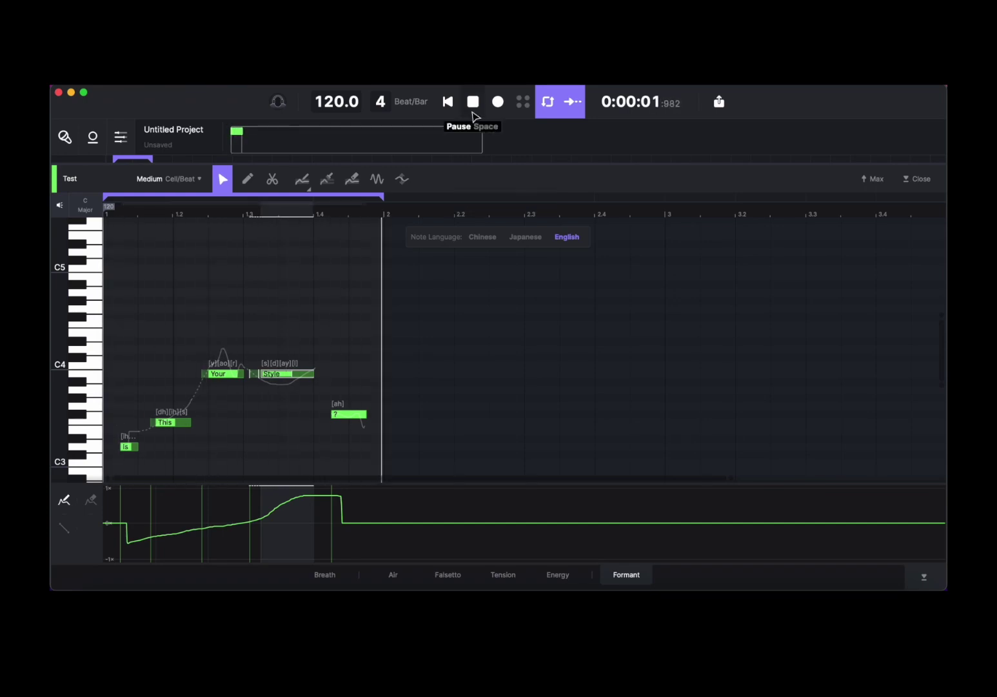
pyautogui.click(473, 101)
# - Show the AI singer library, close the note editor and open the Singer Track's voice mix
pyautogui.click(96, 203)
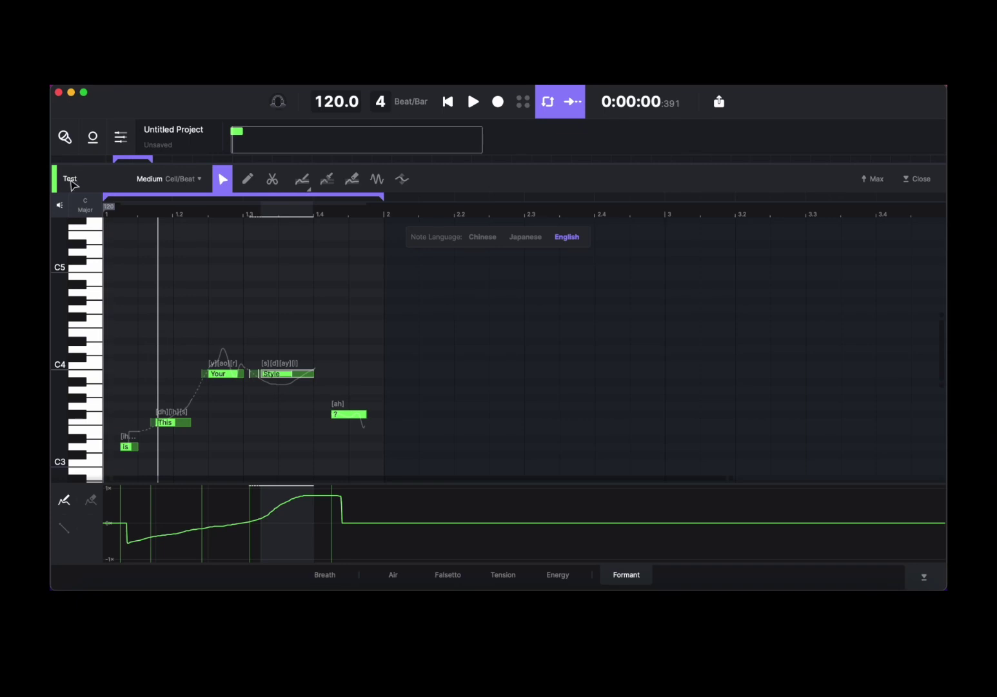
pyautogui.click(64, 138)
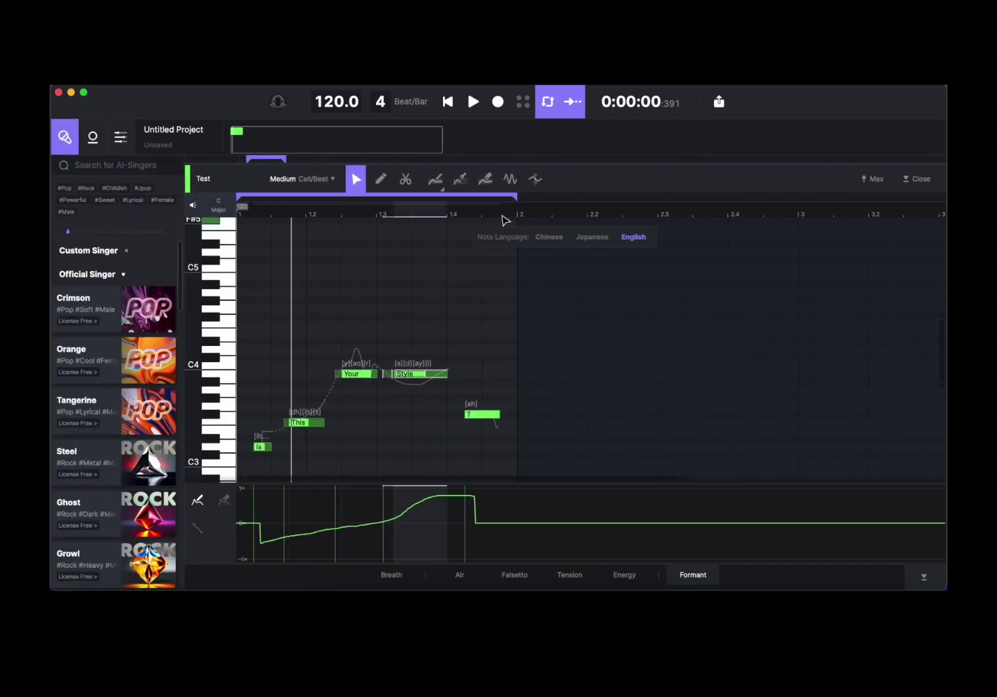
pyautogui.click(917, 180)
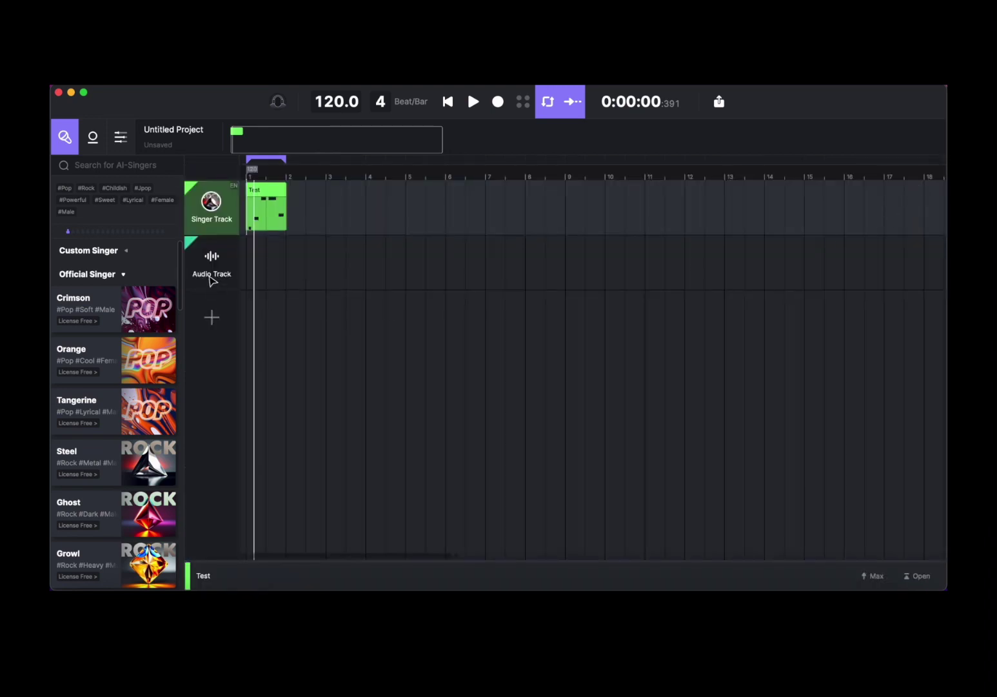
pyautogui.click(93, 138)
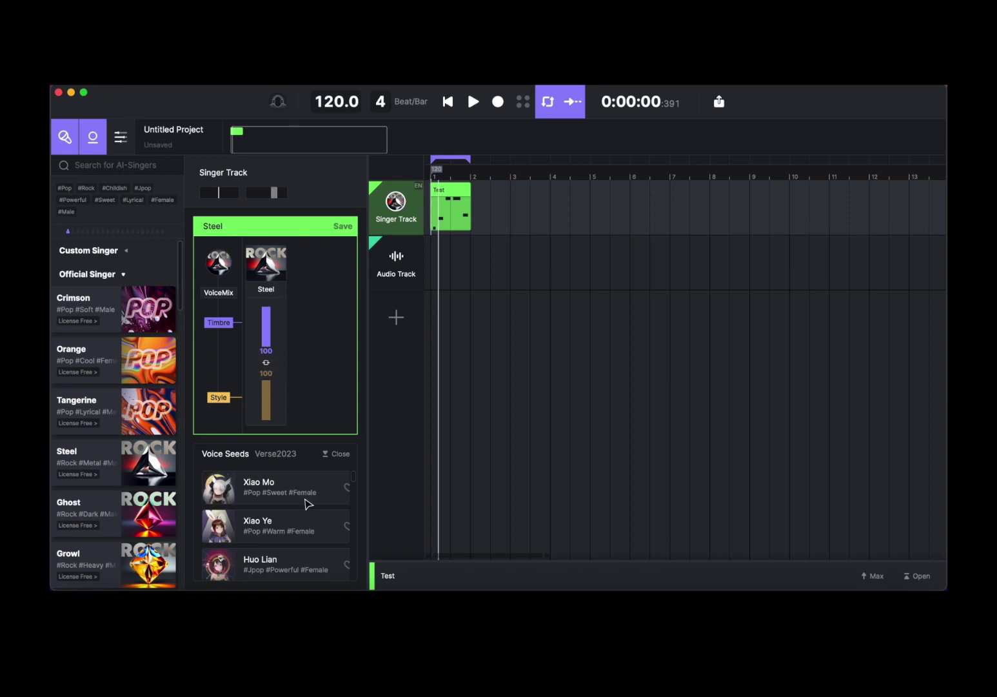
# - Add the Growl voice seed to the Singer Track's mix and set Steel to 28 and Growl to 71
pyautogui.scroll(-10, 308, 503)
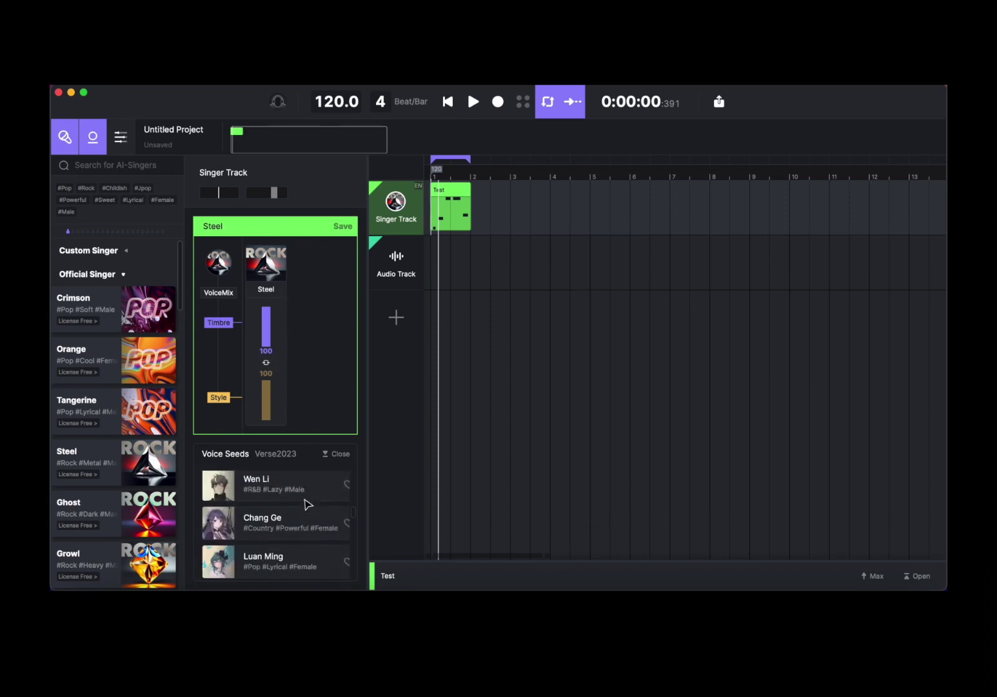
pyautogui.scroll(-10, 308, 504)
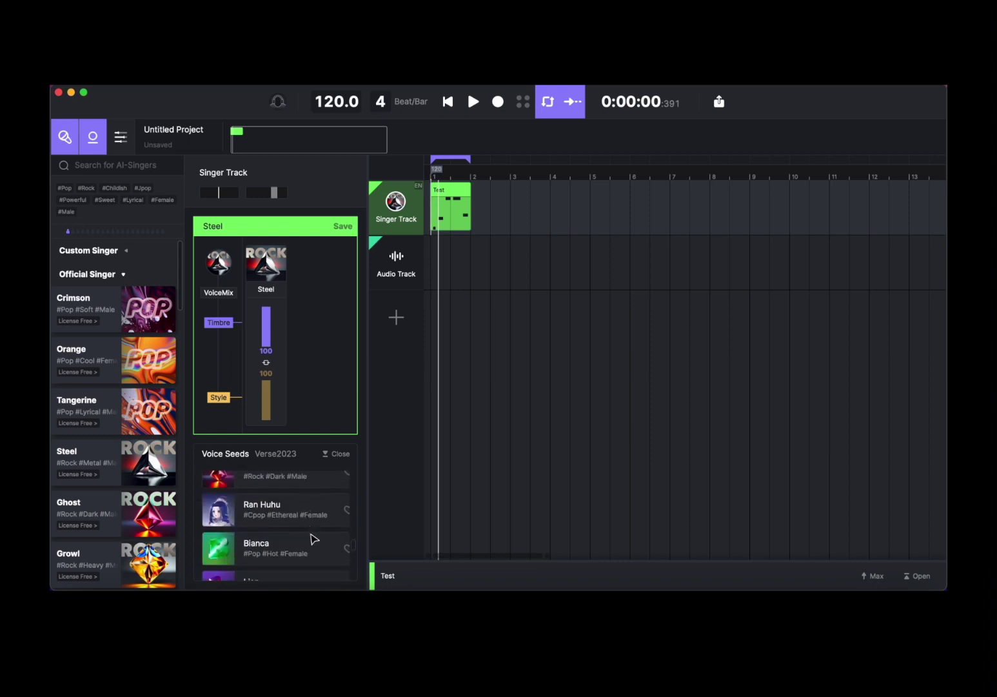
pyautogui.scroll(-10, 310, 534)
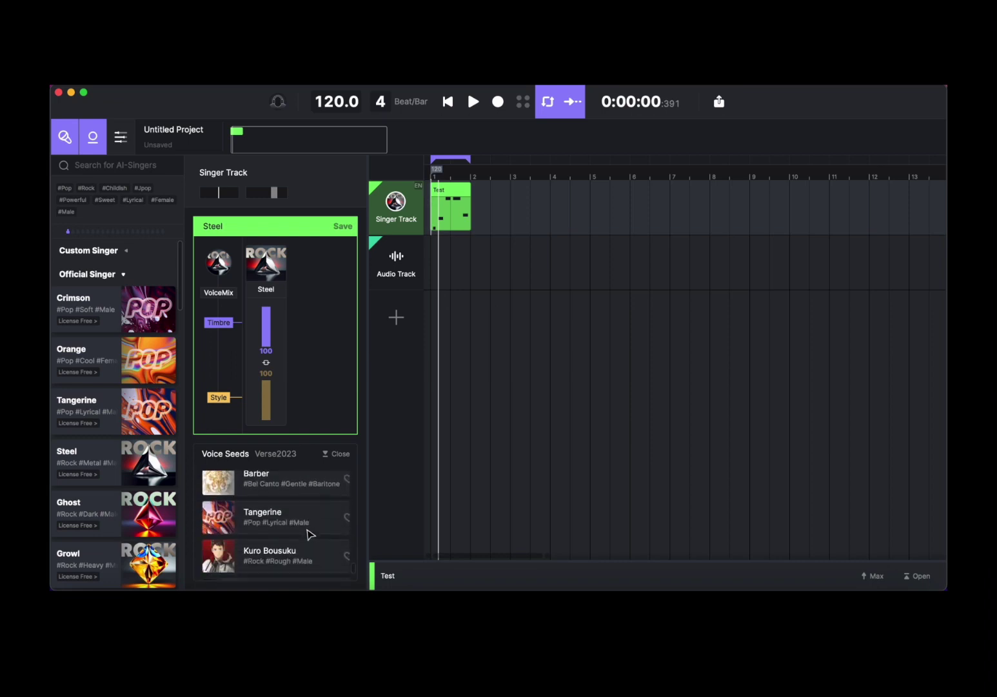
pyautogui.moveTo(298, 536); pyautogui.dragTo(311, 377)
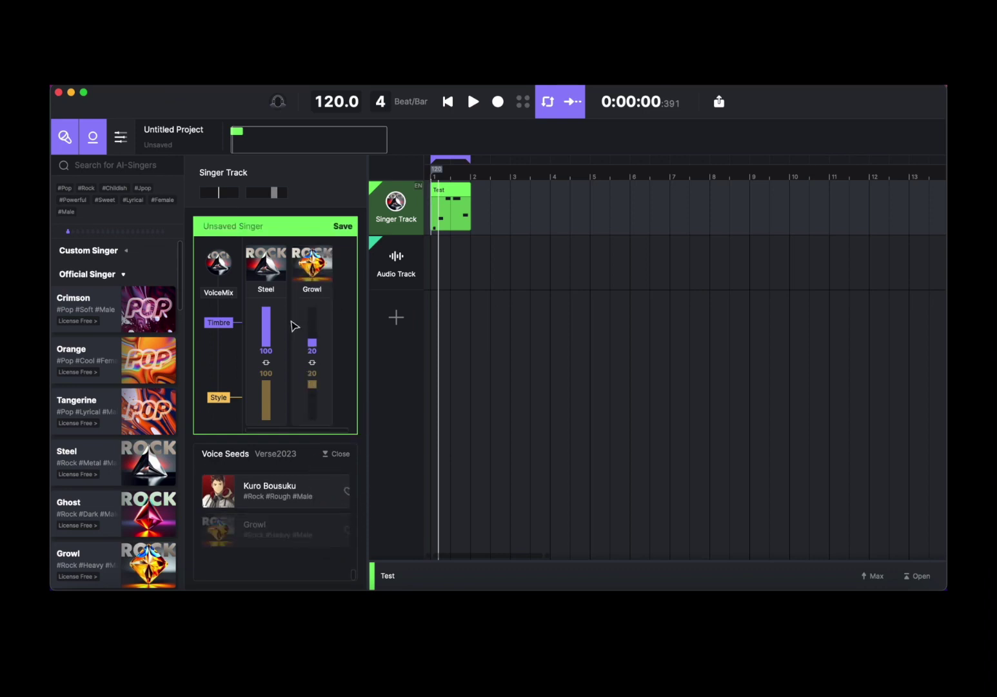
pyautogui.moveTo(266, 323); pyautogui.dragTo(316, 322)
# - Play the clip from the start to hear the blended Steel and Growl voice
pyautogui.click(447, 101)
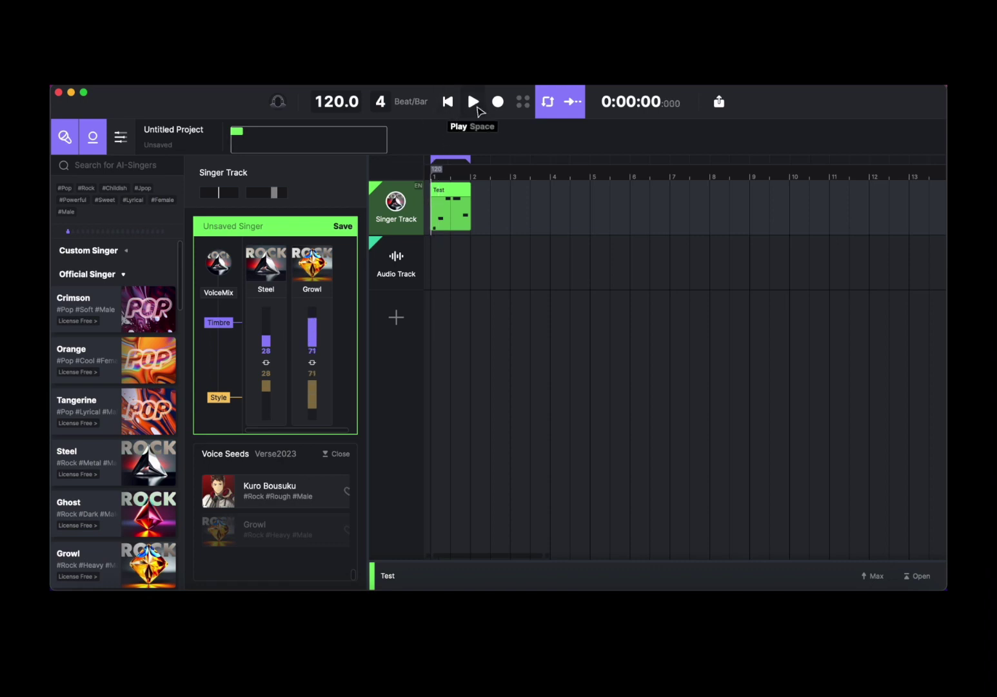
pyautogui.click(476, 103)
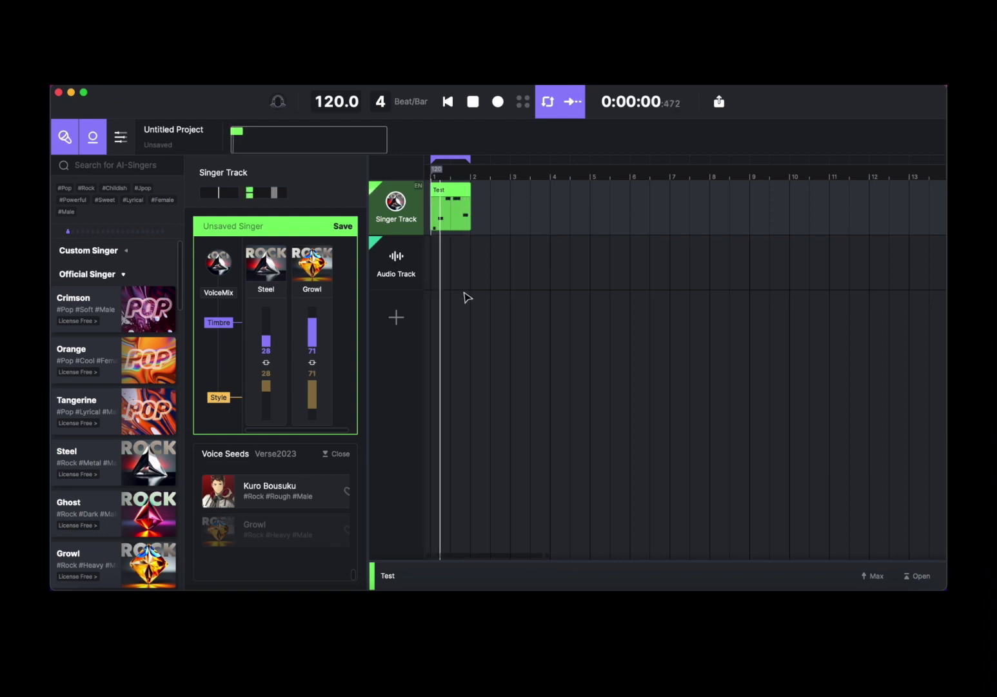
pyautogui.click(476, 105)
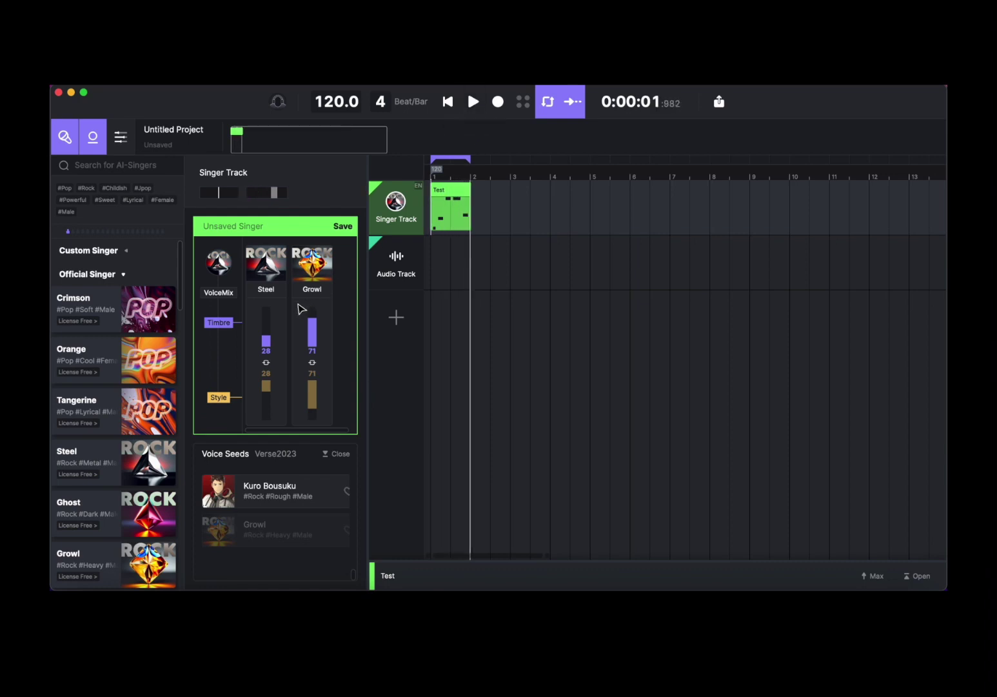
# - Lower Steel to 6 in the voice mix, add the Bianca voice seed and set Bianca to 76
pyautogui.click(268, 349)
pyautogui.scroll(5, 306, 511)
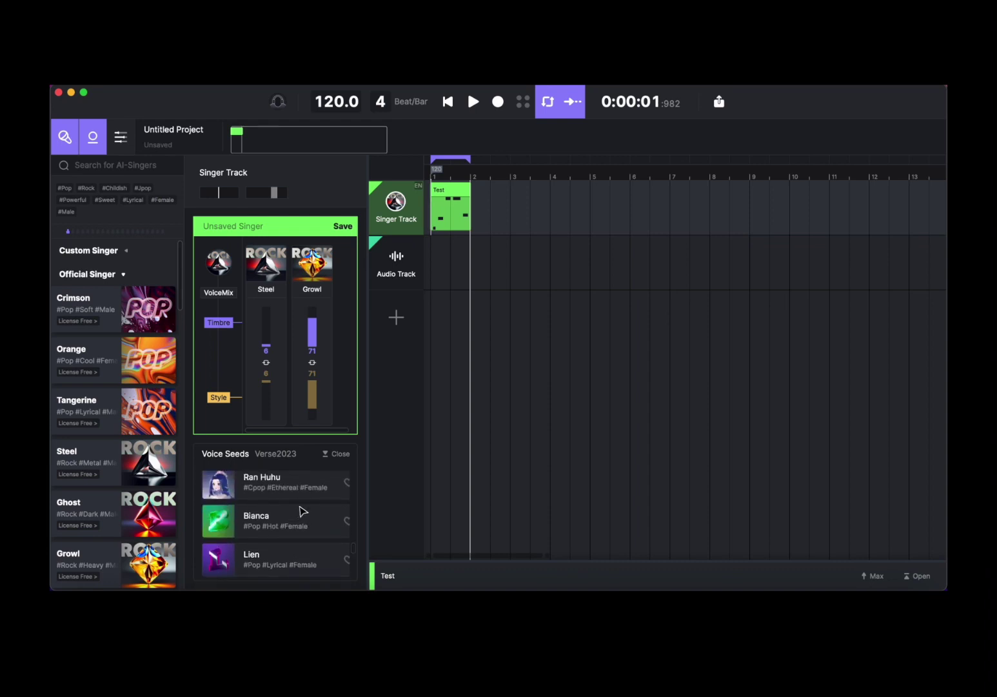
pyautogui.moveTo(295, 514); pyautogui.dragTo(341, 405)
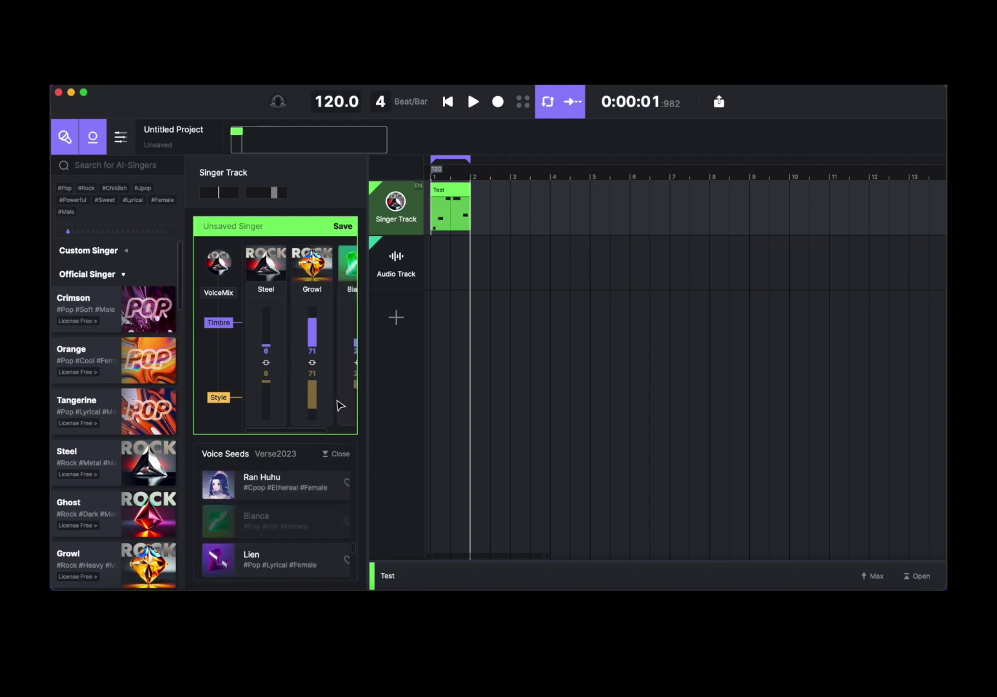
pyautogui.hscroll(3, 310, 367)
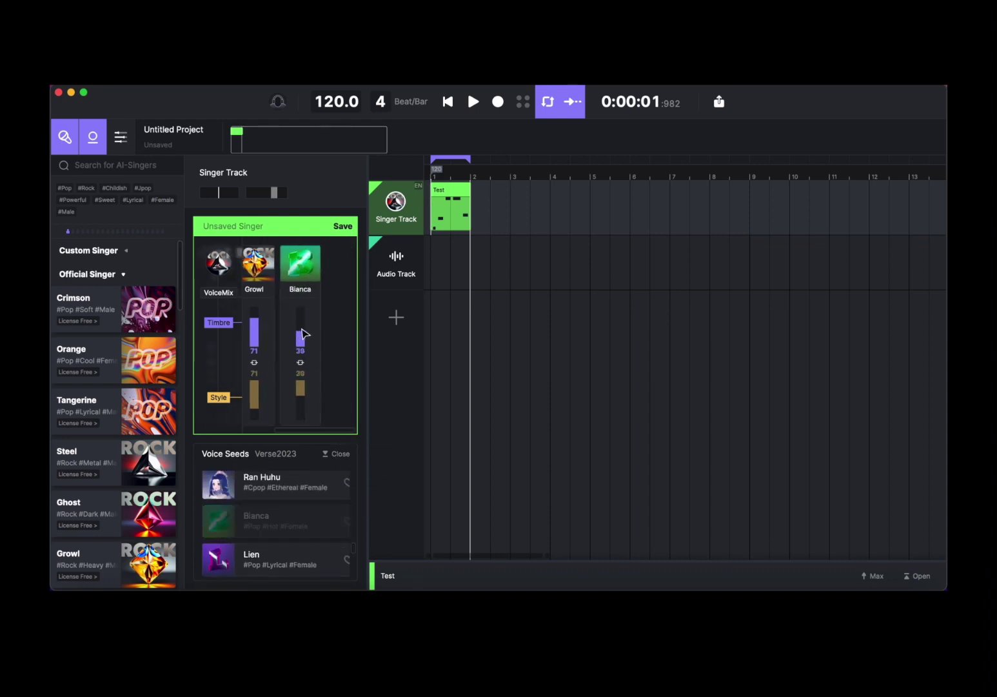
pyautogui.moveTo(303, 333); pyautogui.dragTo(305, 322)
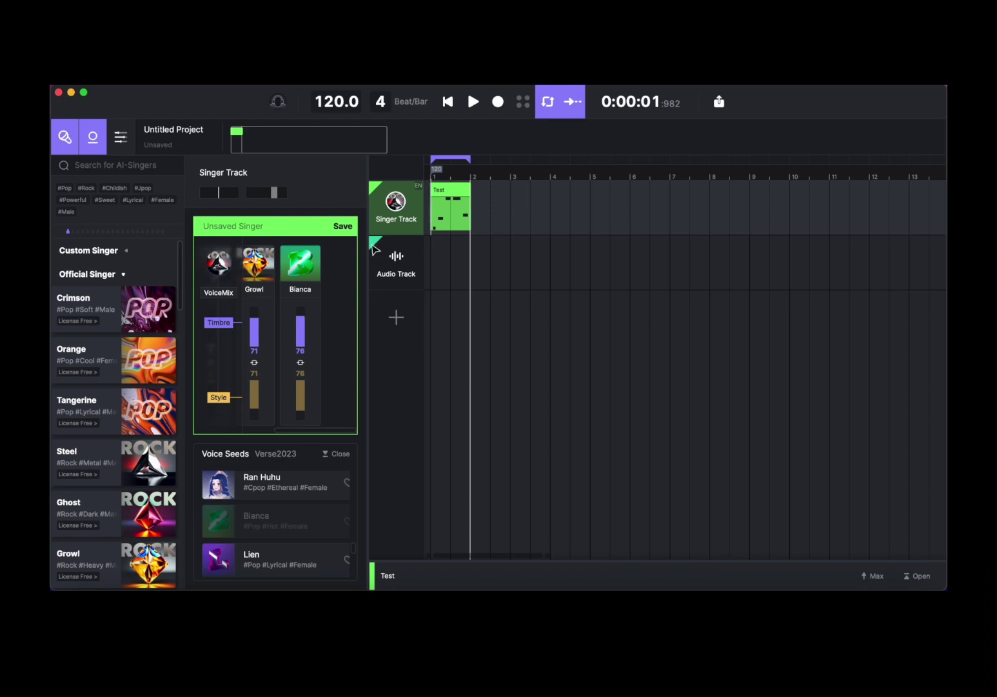
# - Play the looped clip to hear the blended Steel, Growl and Bianca voice, and stop playback
pyautogui.click(473, 101)
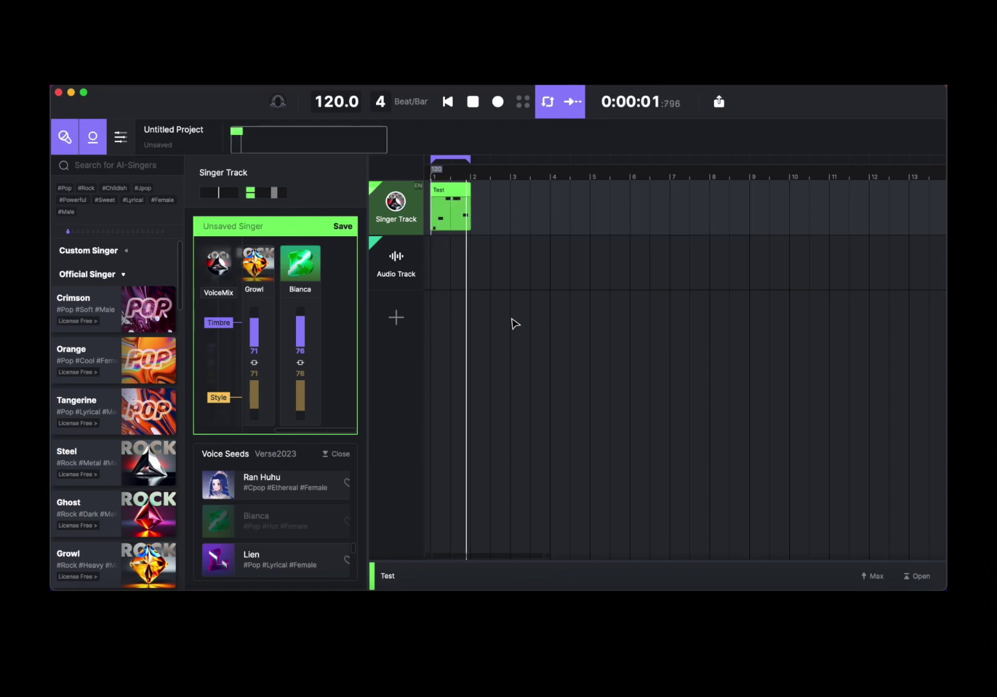
pyautogui.click(470, 111)
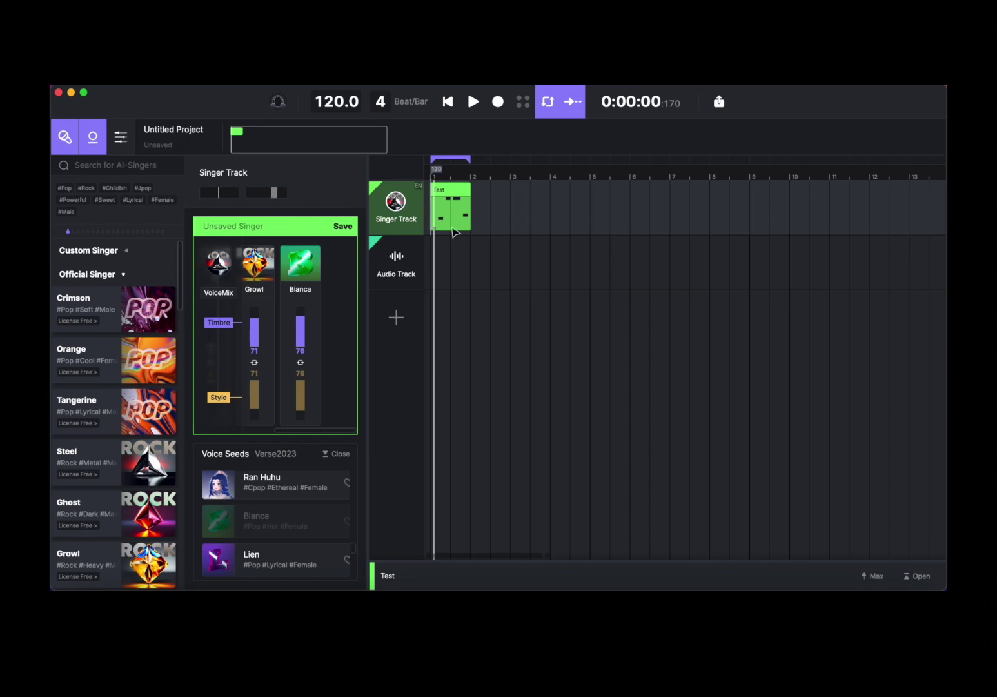
# - Duplicate the Singer Track and shift the copied Test clip one beat later than the original
pyautogui.rightClick(411, 200)
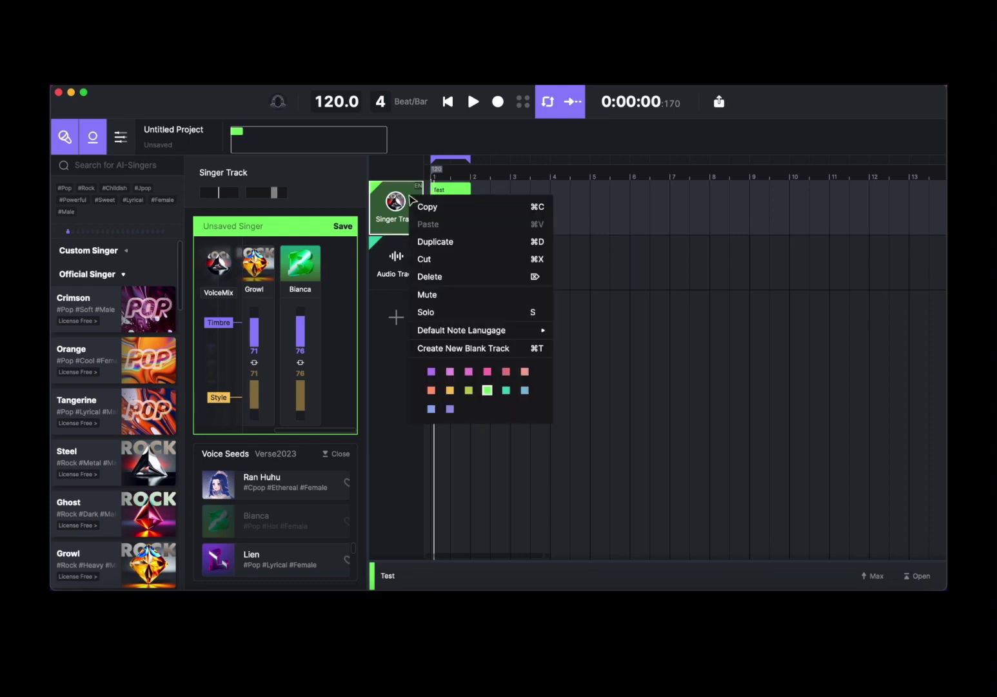
pyautogui.click(436, 242)
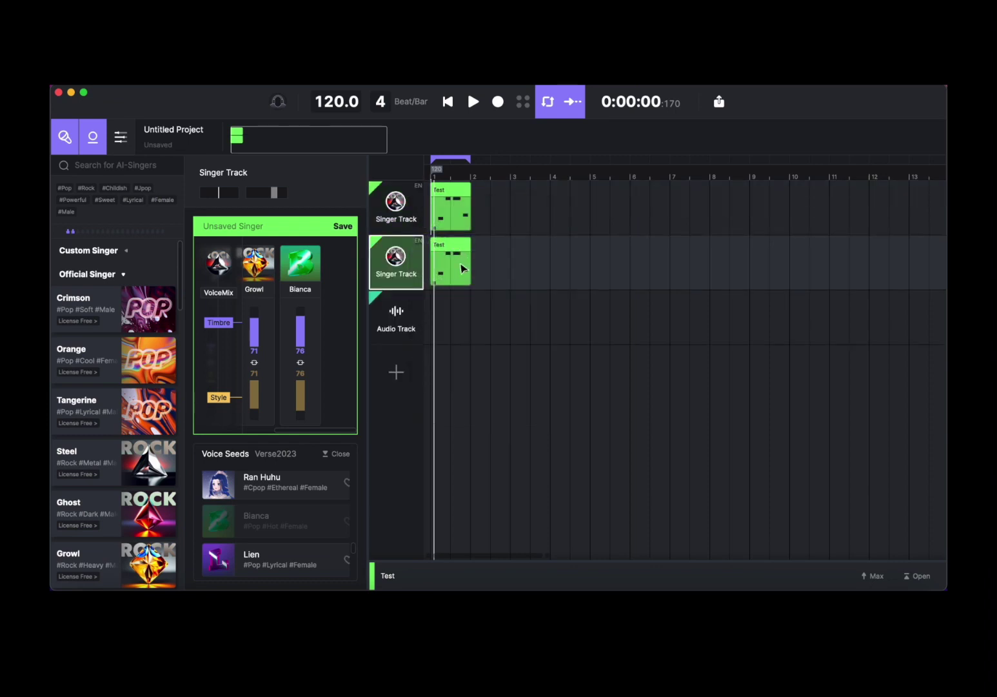
pyautogui.moveTo(455, 245); pyautogui.dragTo(466, 247)
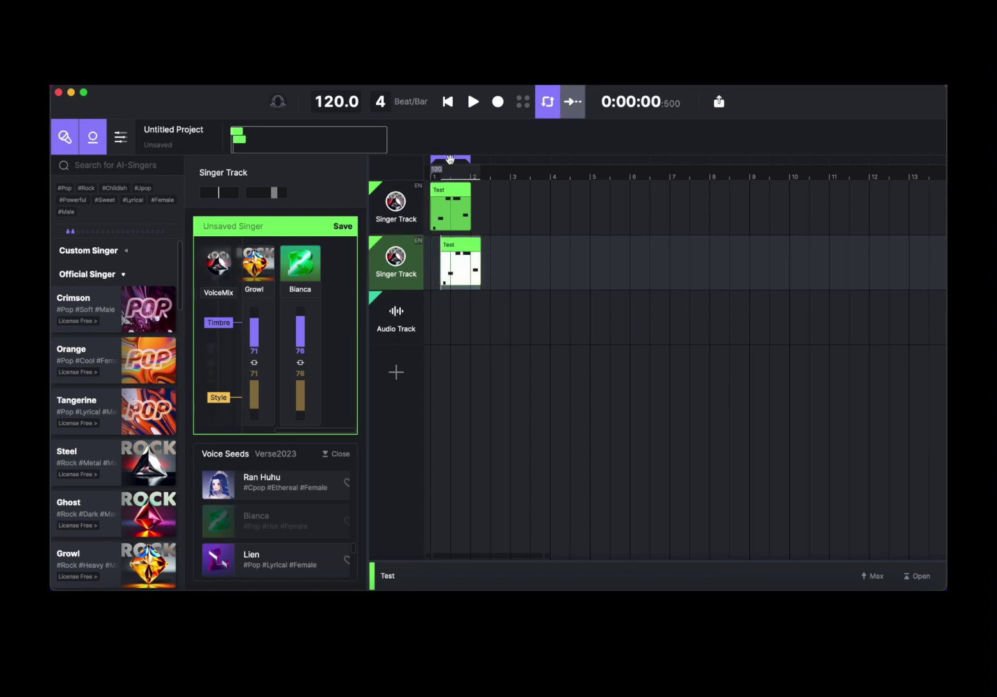
# - Play both singer tracks together to hear the offset clips, and stop playback
pyautogui.click(472, 101)
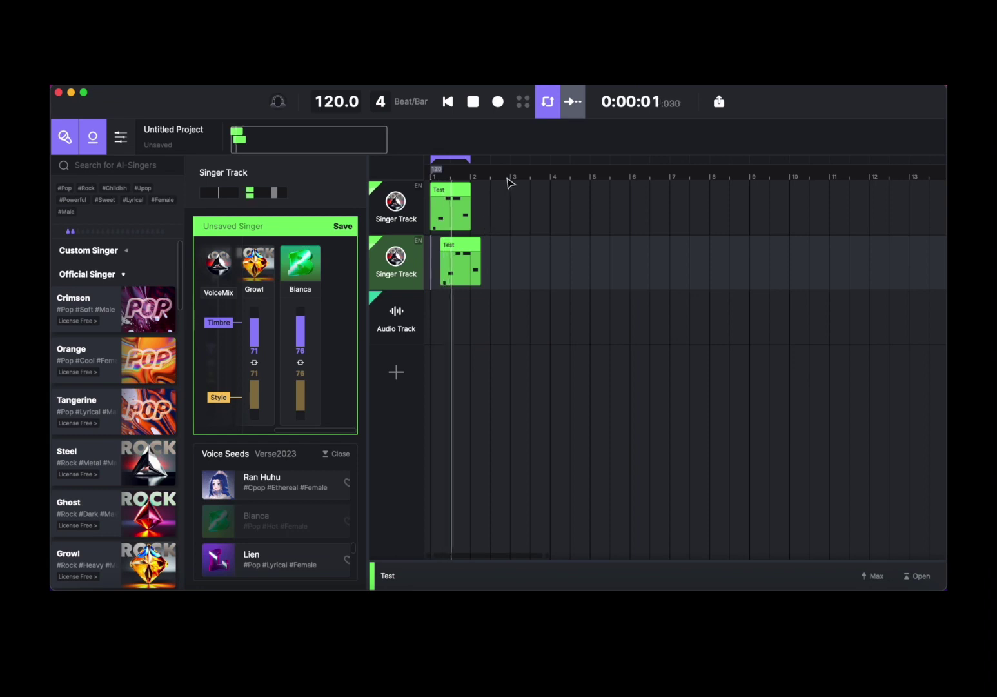
pyautogui.click(474, 104)
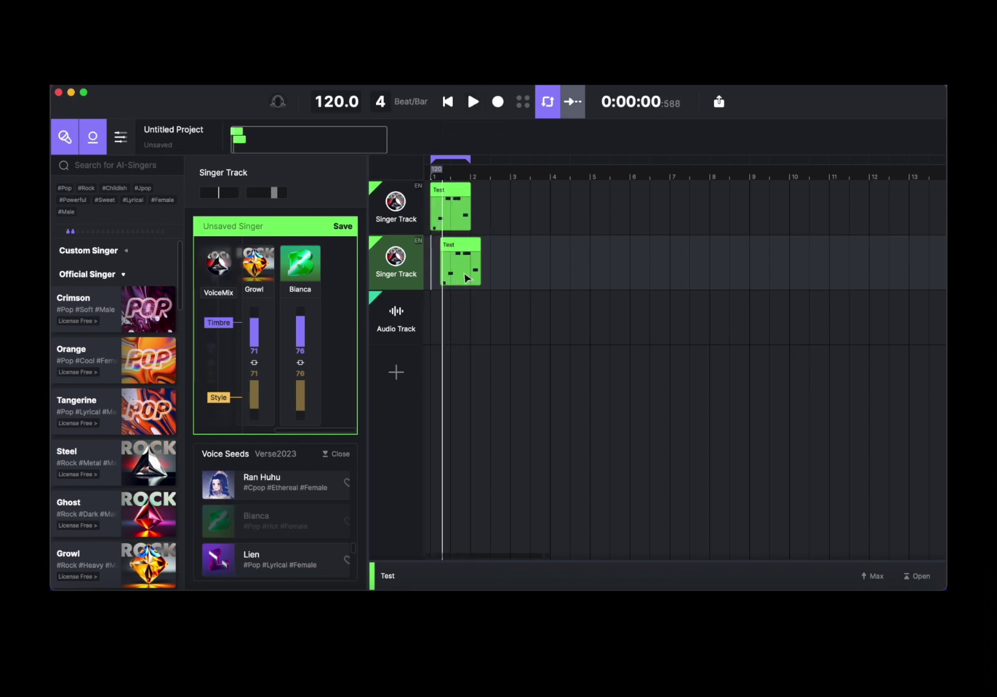